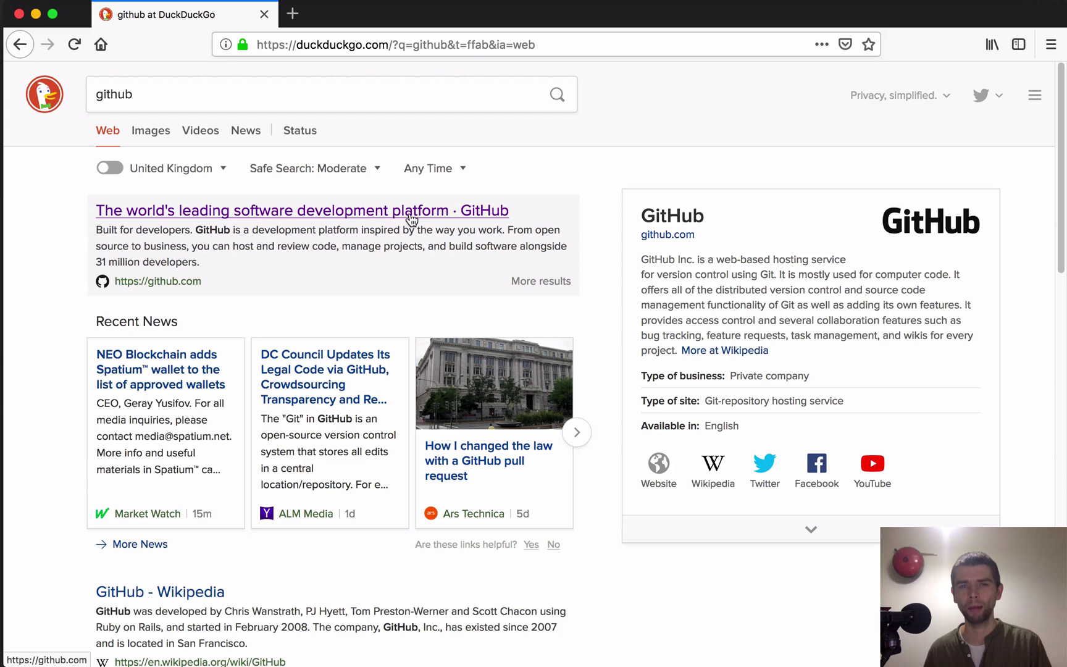
Step: Open GitHub from the search results and enter a valid username in the sign-up form
click(184, 283)
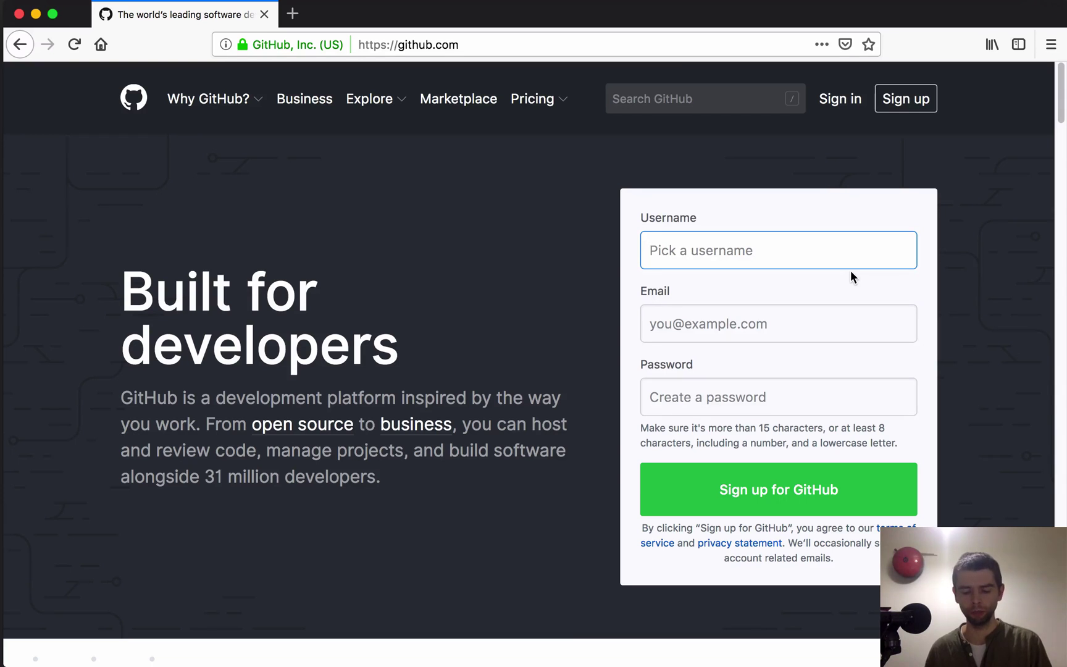
text(kris)
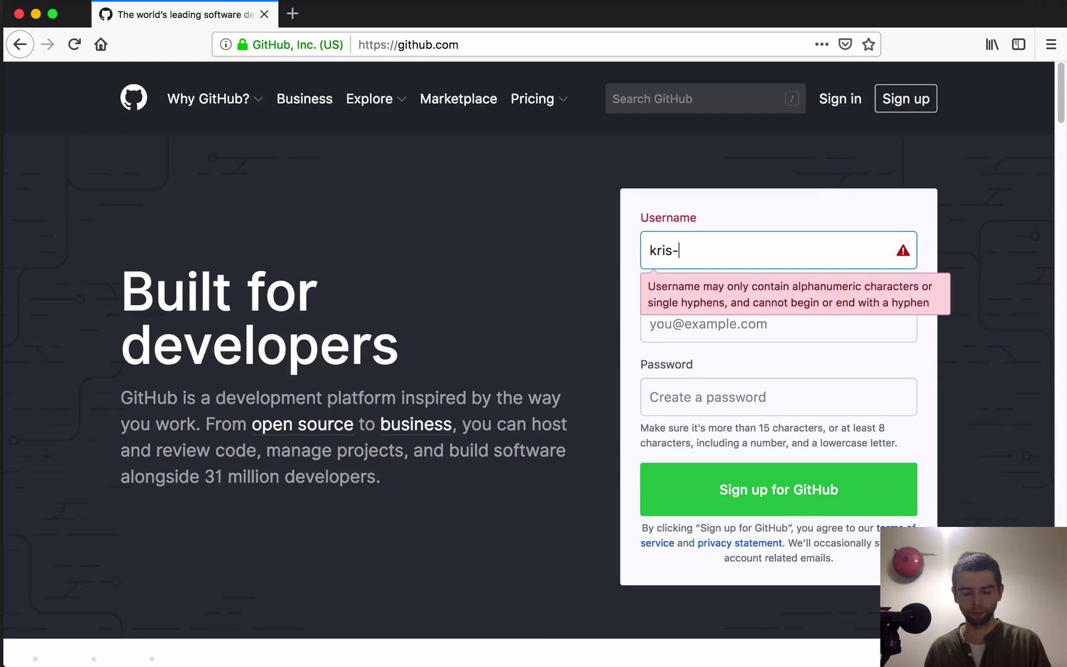
text(-web)
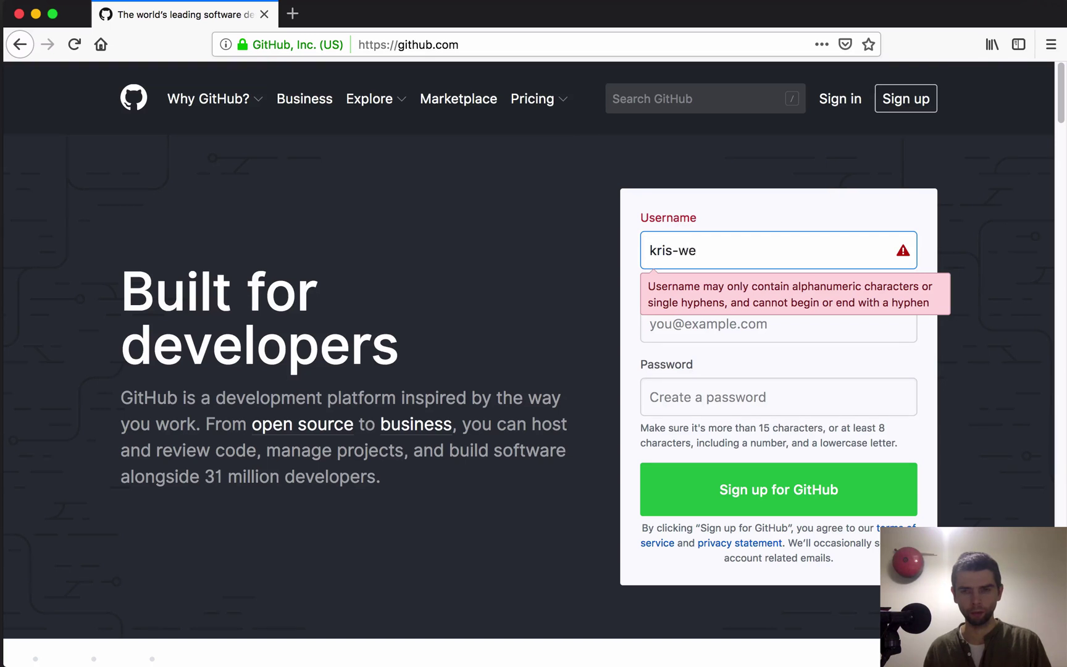
key(BackSpace)
text(bsite-demo)
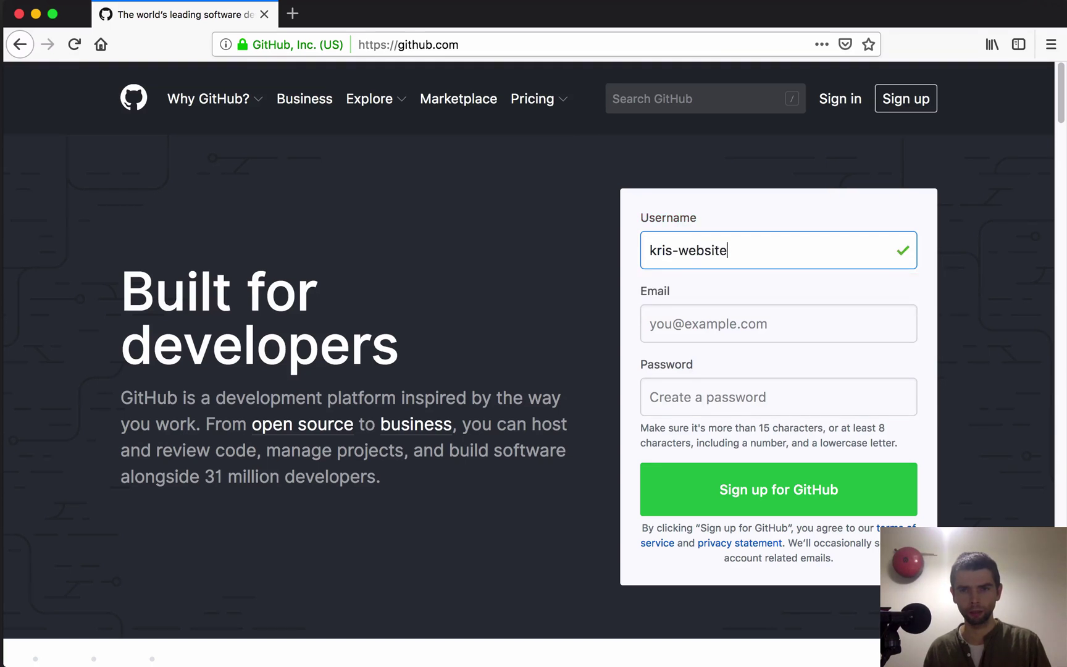
key(BackSpace)
key(BackSpace)
key(BackSpace)
key(BackSpace)
key(BackSpace)
key(BackSpace)
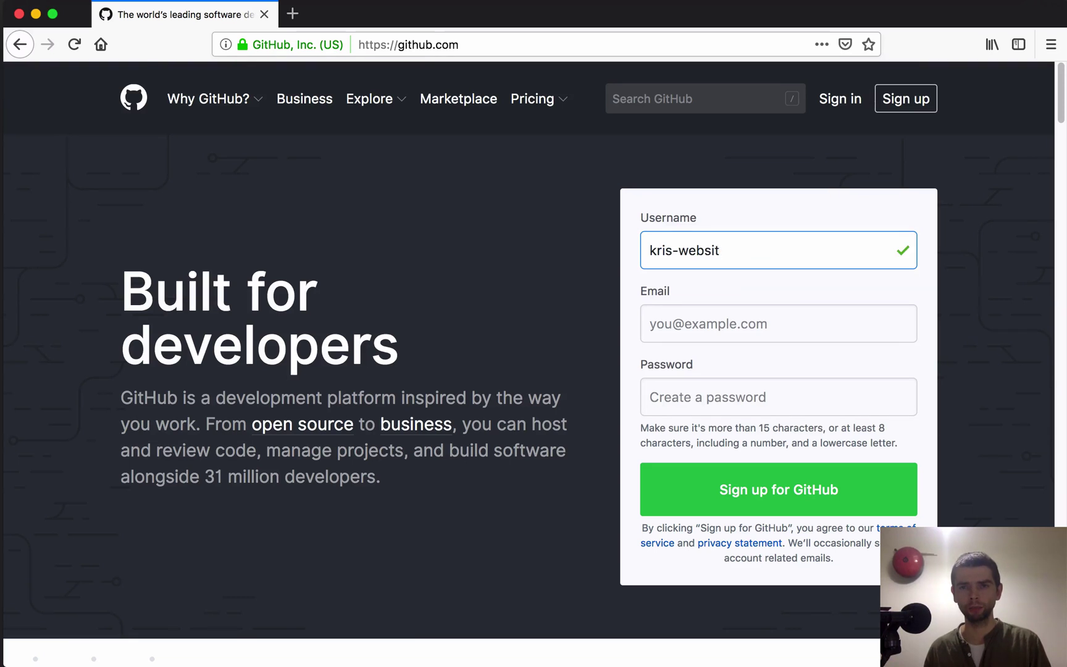
text(e)
Step: Enter the account e-mail address and begin typing a password
key(Tab)
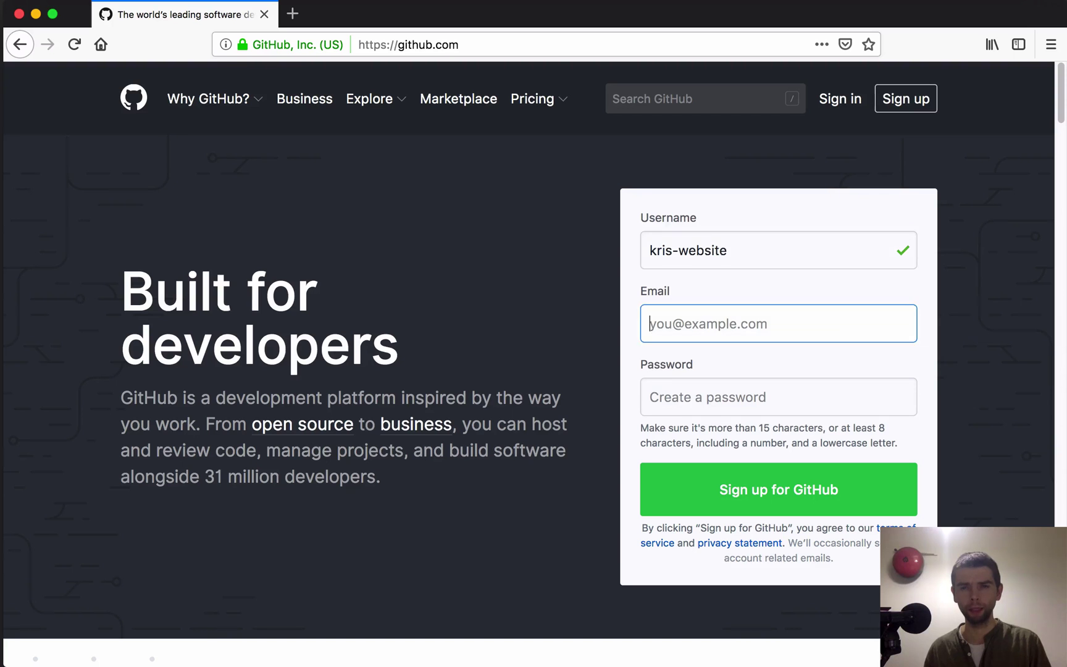
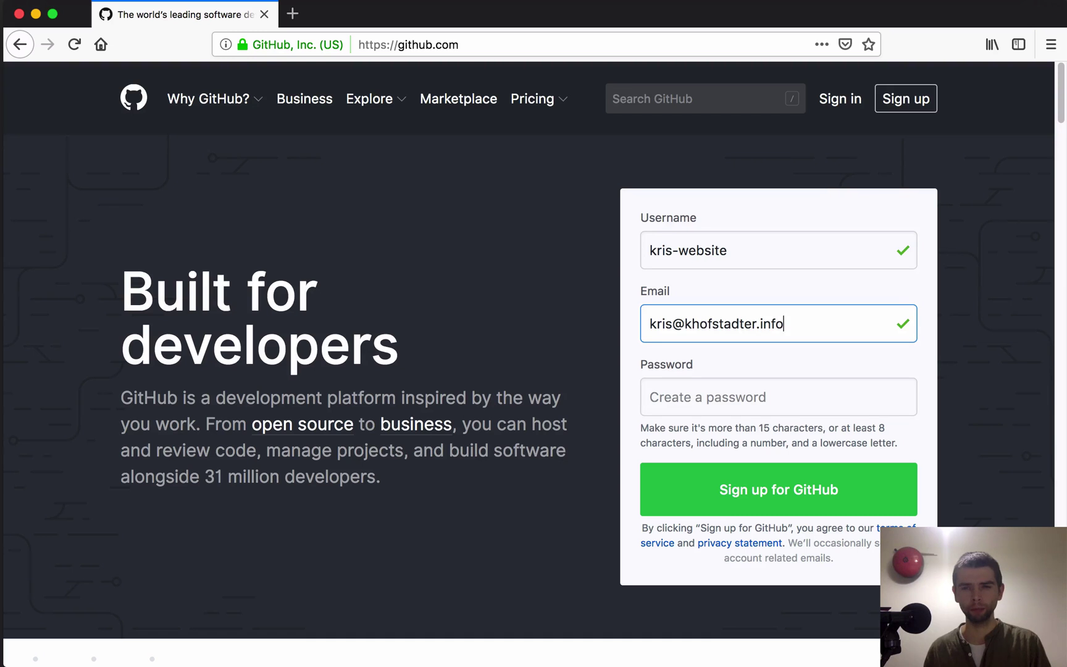
click(710, 397)
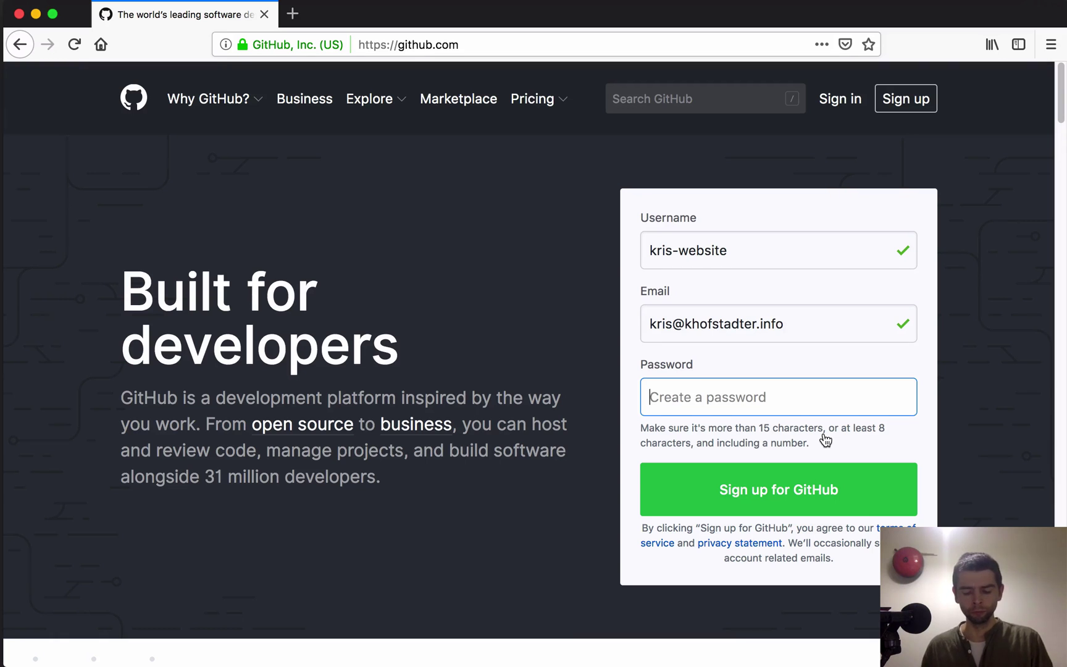
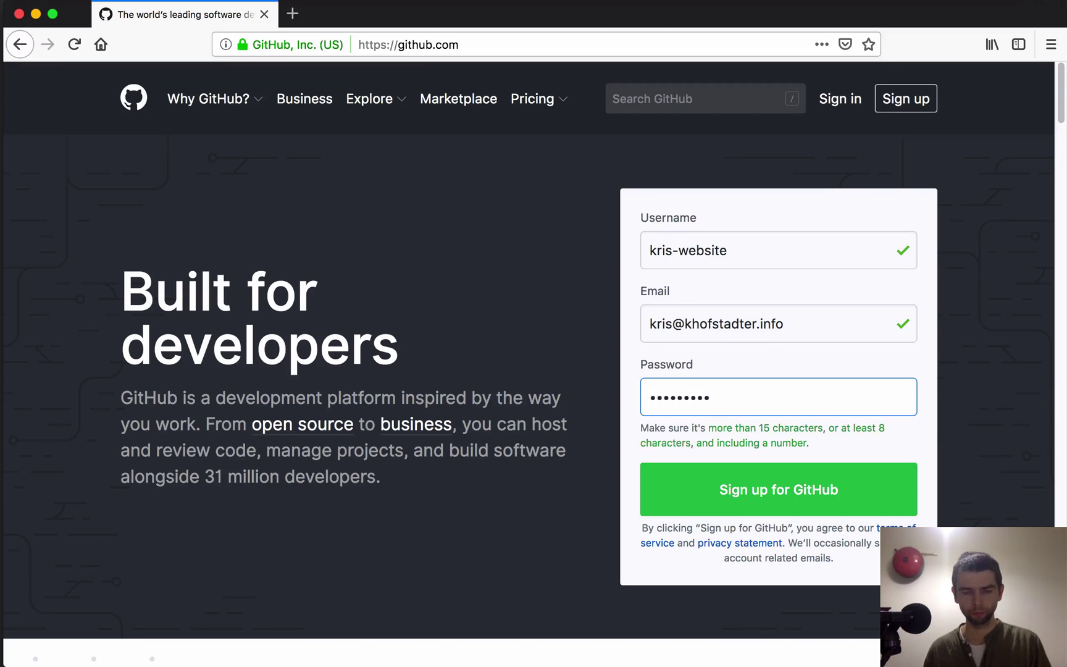
Step: Submit the sign-up form and create the account after verification
click(716, 494)
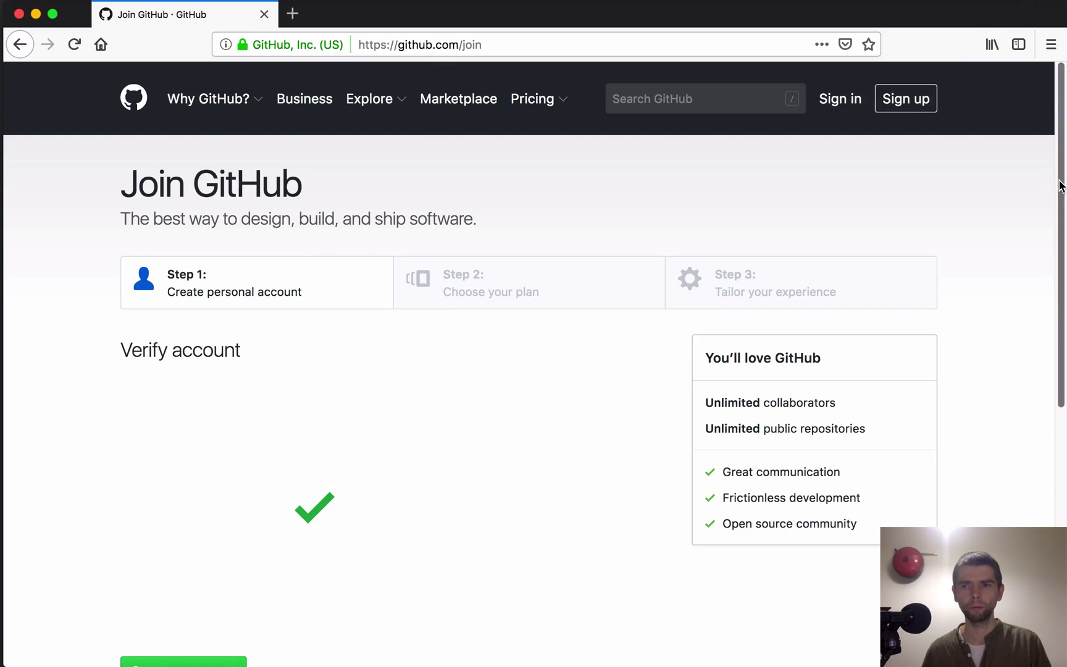
drag(1063, 184, 1063, 258)
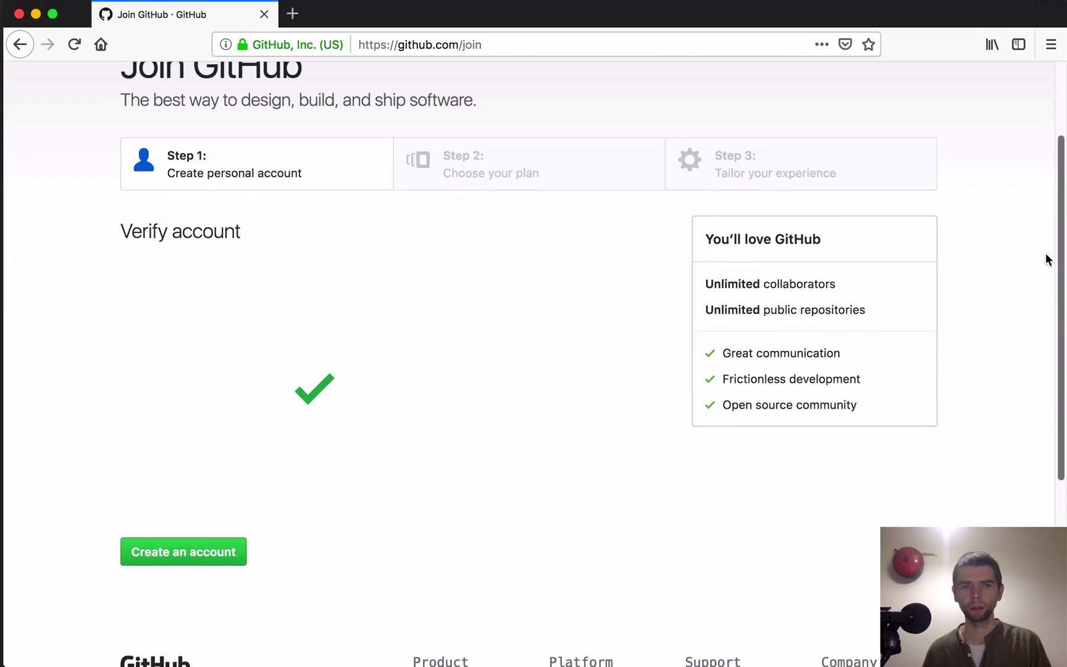
click(179, 556)
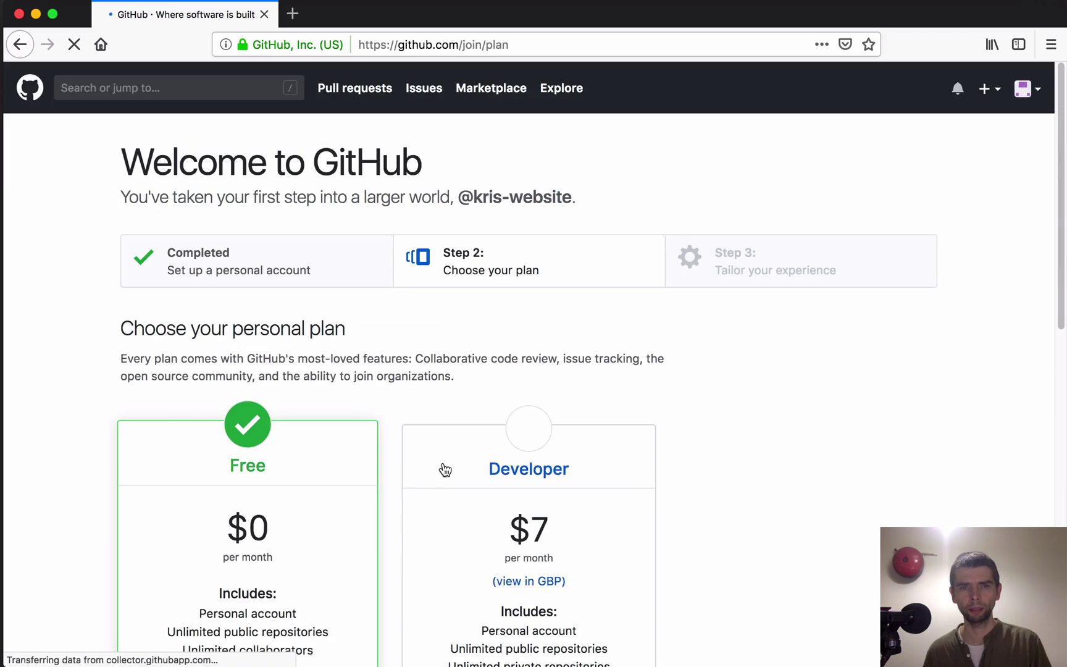
drag(1056, 246, 1040, 302)
scroll(1035, 304, down, 3)
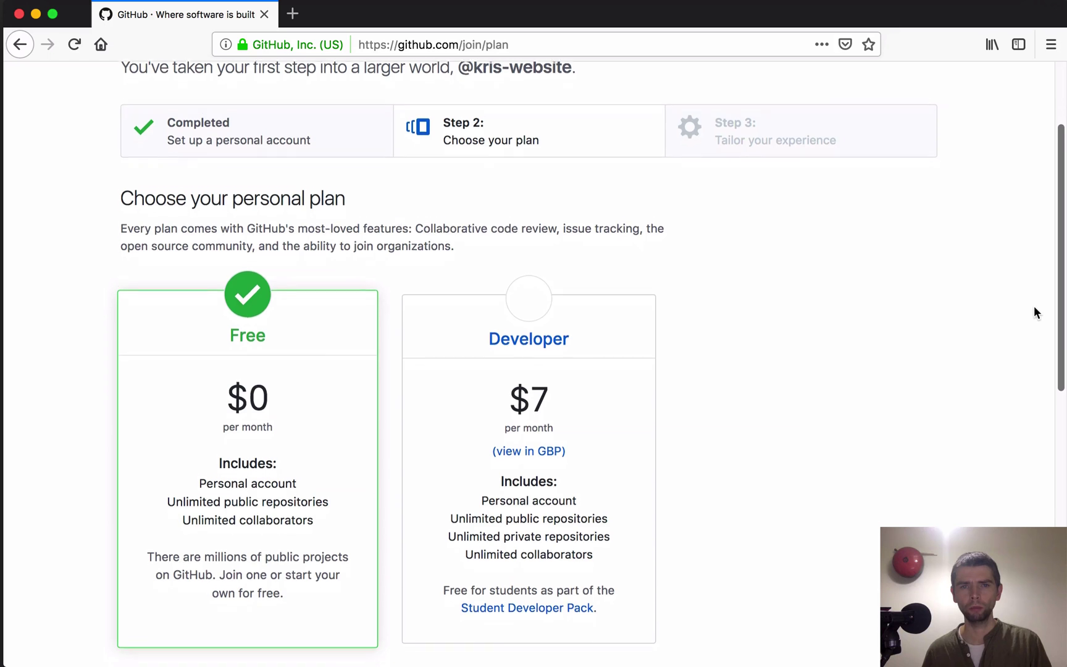
scroll(1025, 346, down, 1)
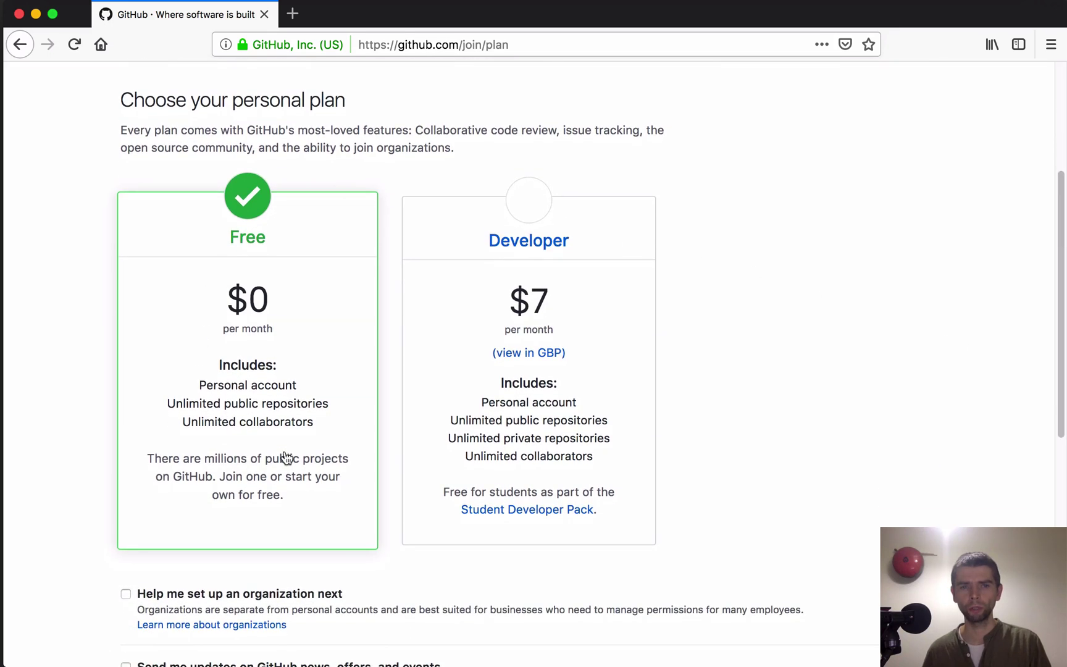
scroll(1038, 389, down, 5)
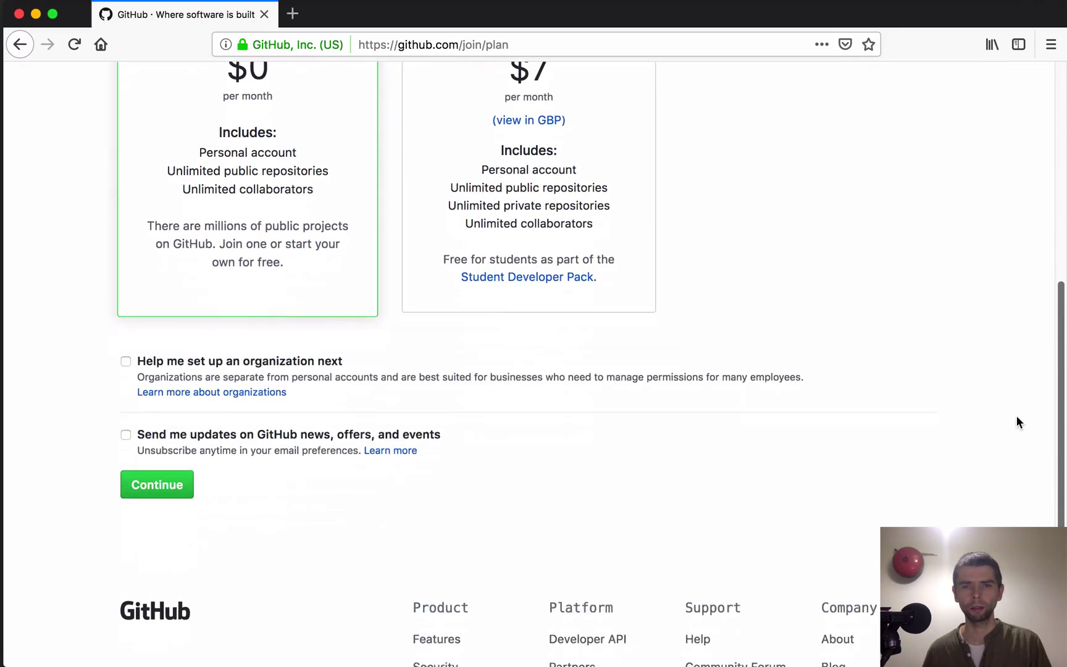
Step: Keep the Free plan and skip the experience questionnaire to reach the dashboard
click(158, 482)
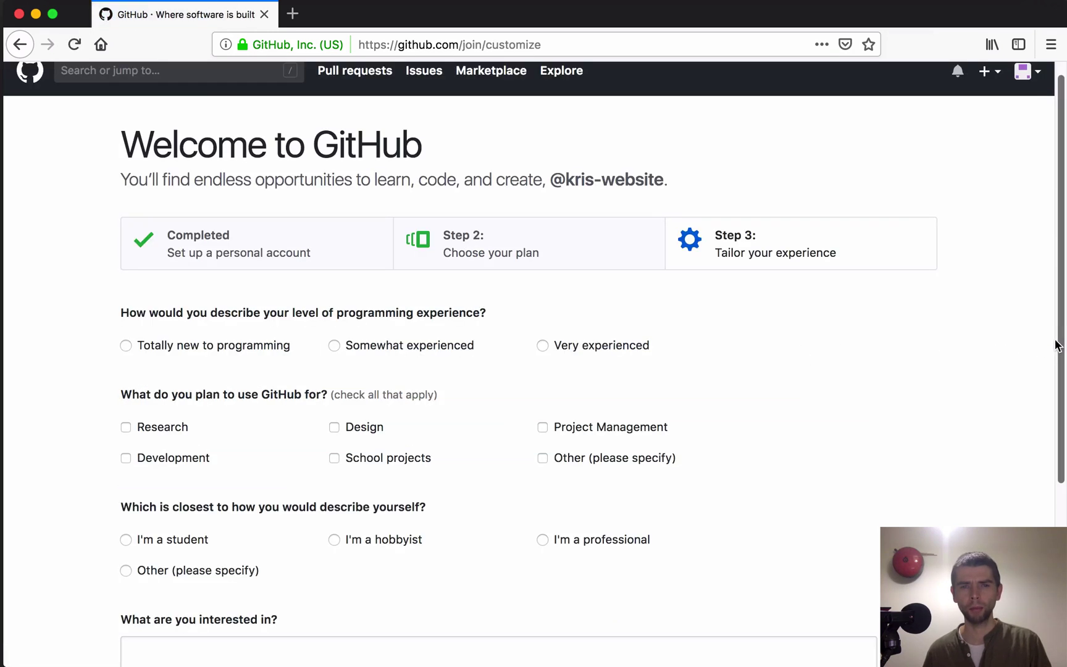
drag(1057, 346, 1004, 411)
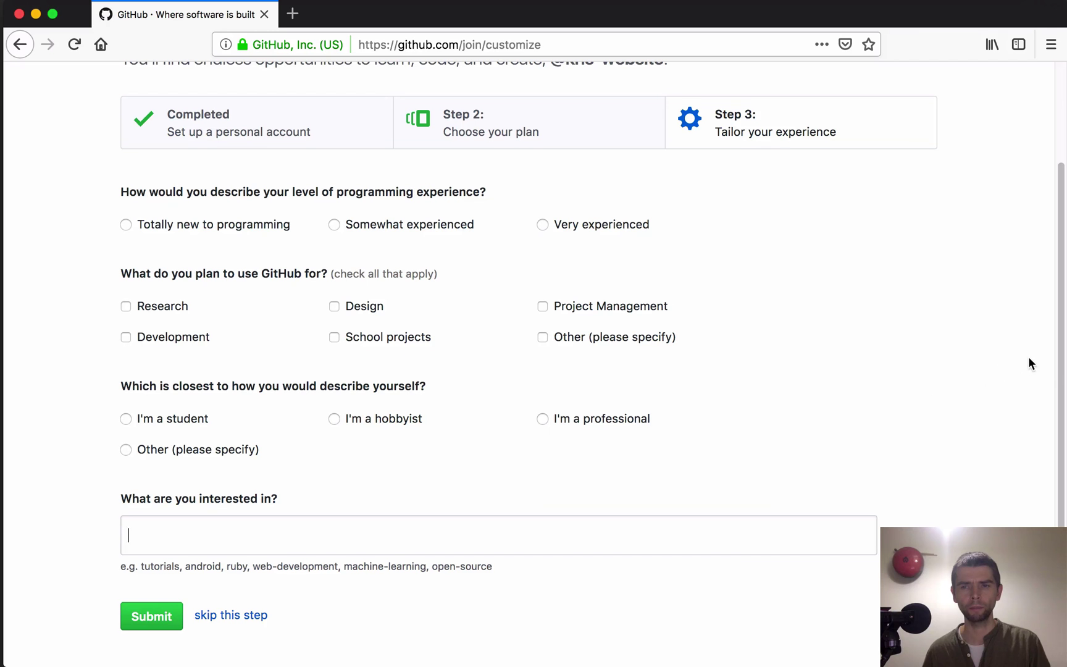
drag(1055, 346, 999, 435)
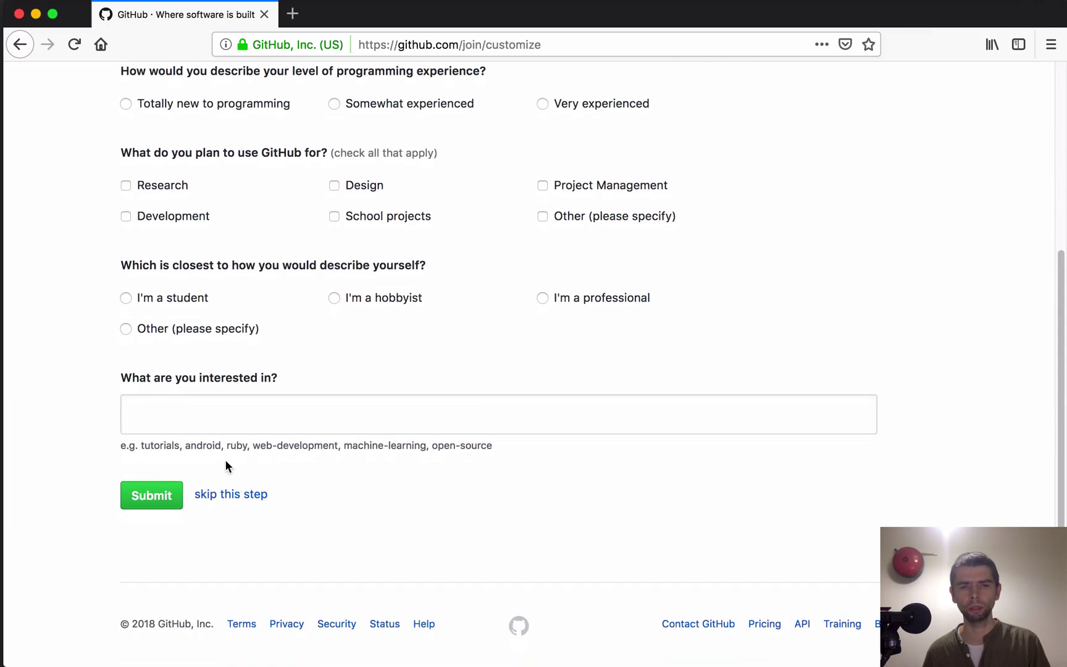
click(241, 498)
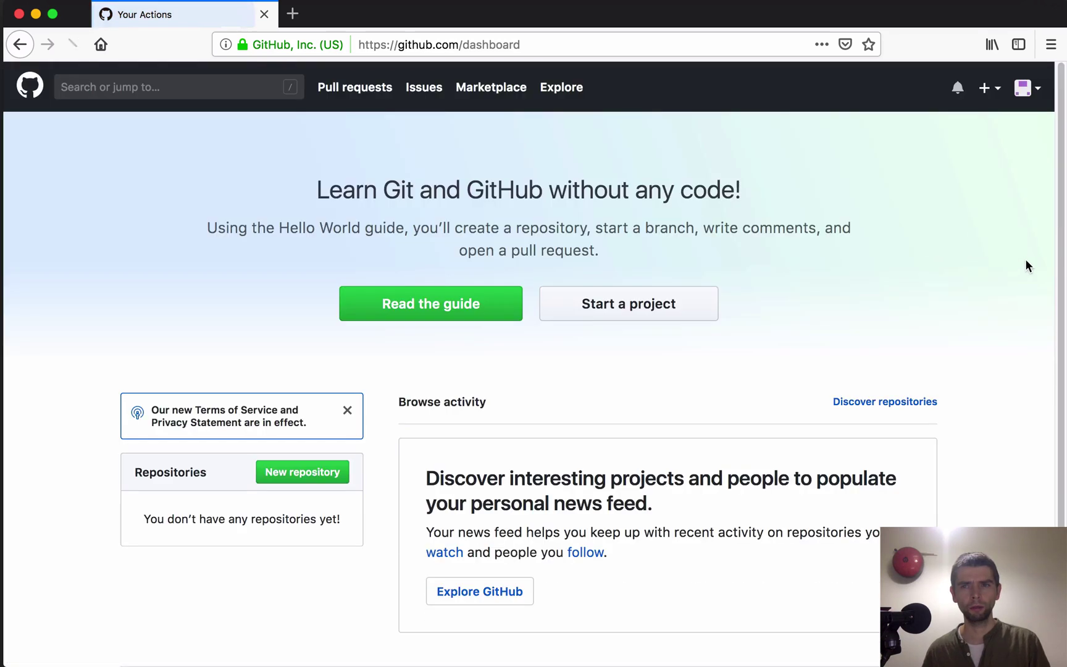
Step: Check the account menu, then choose New repository from the + menu
click(1038, 92)
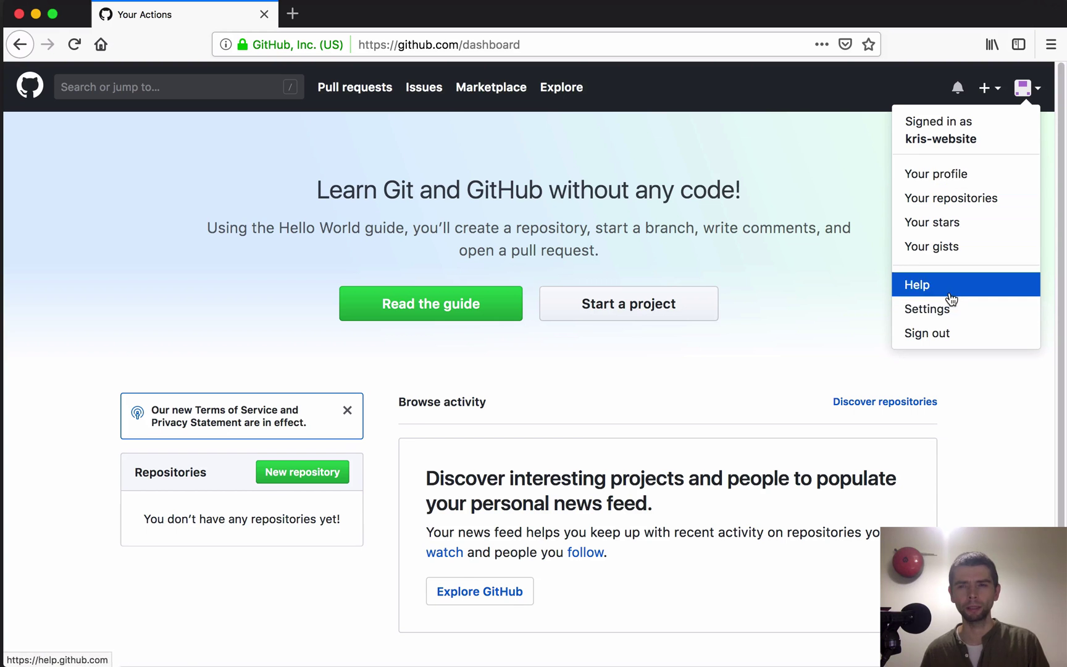
click(830, 170)
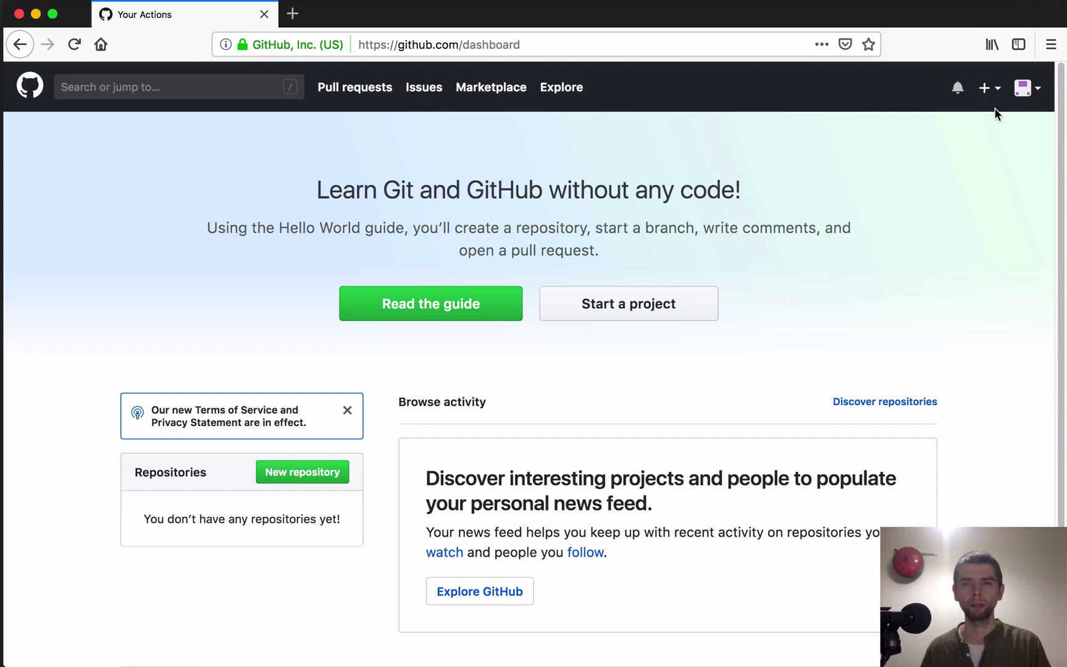
click(984, 88)
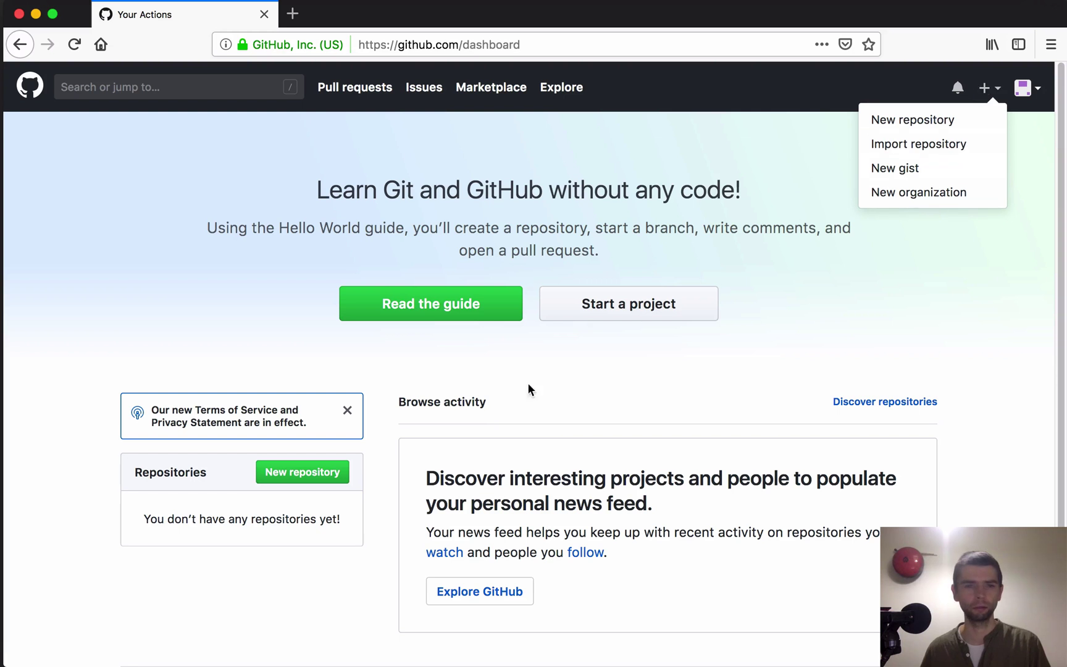
click(886, 125)
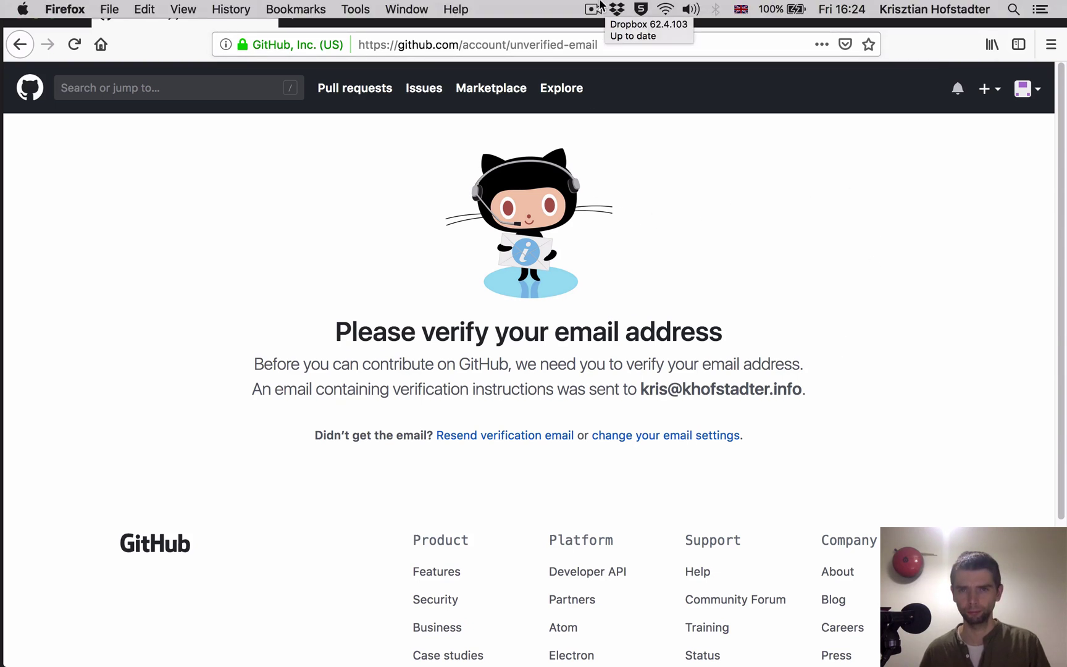
Step: Confirm the verified e-mail, close the old verification tab, and start a new repository
click(594, 8)
click(609, 60)
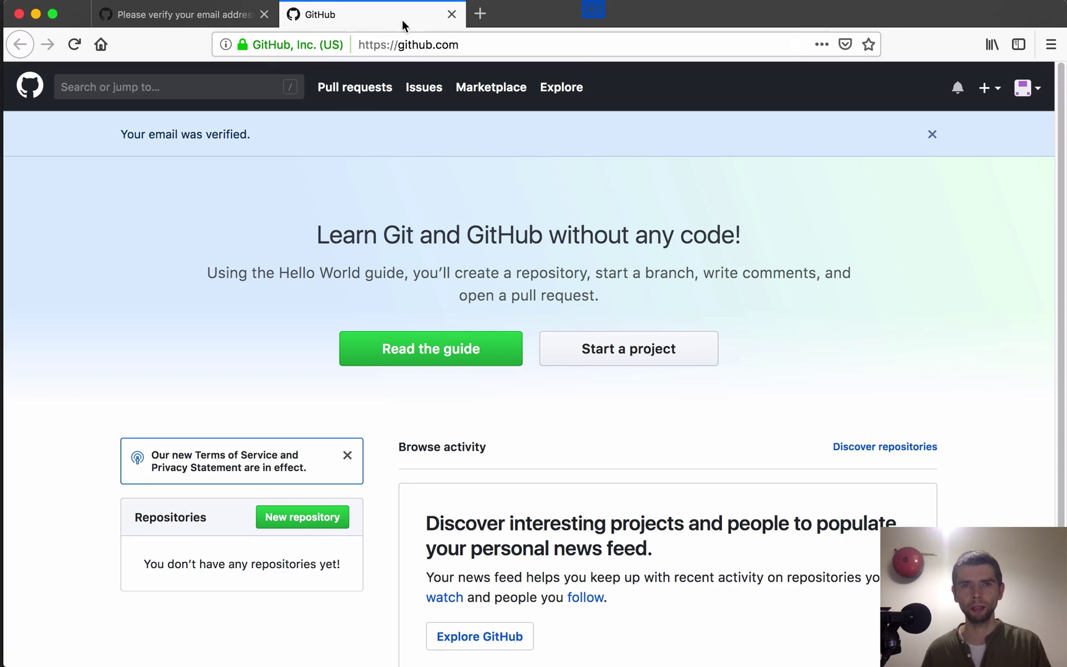
click(264, 14)
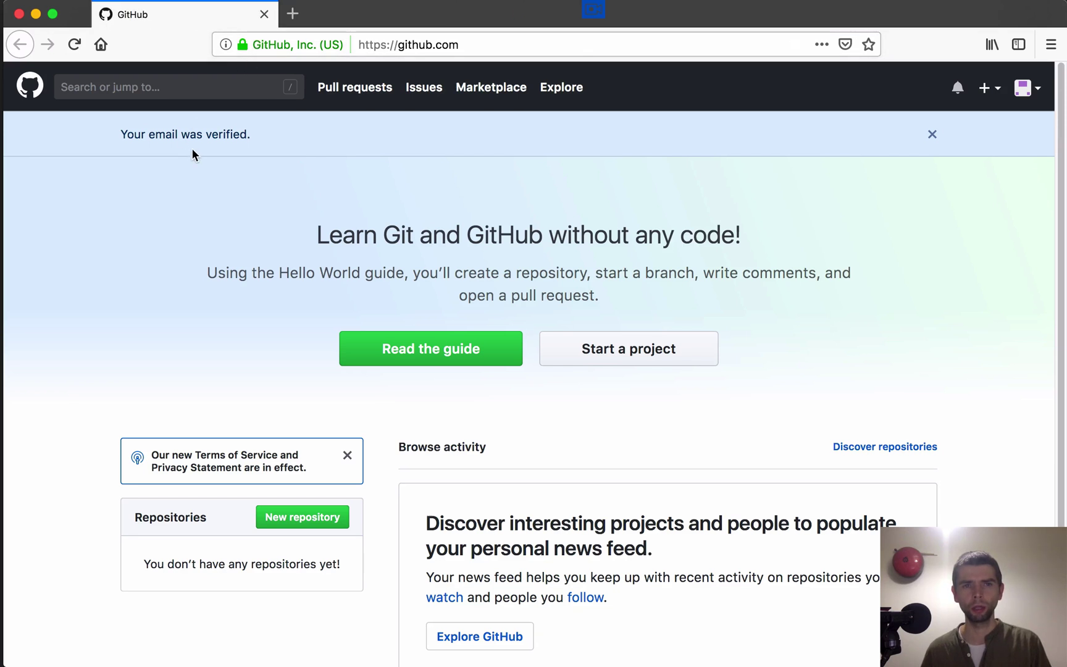
click(931, 134)
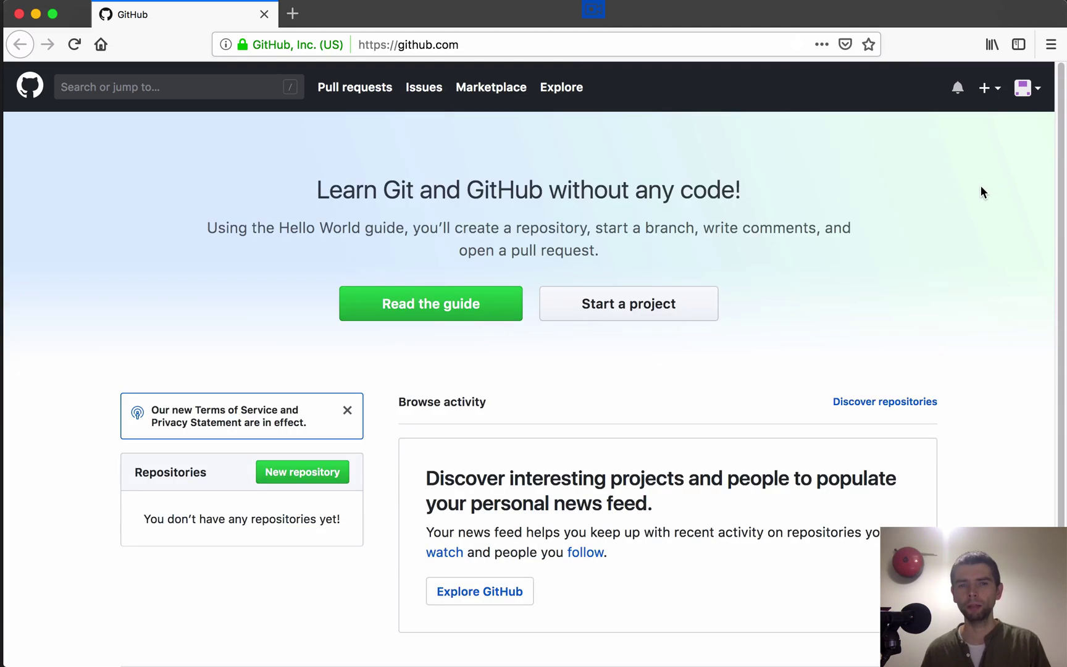
click(988, 88)
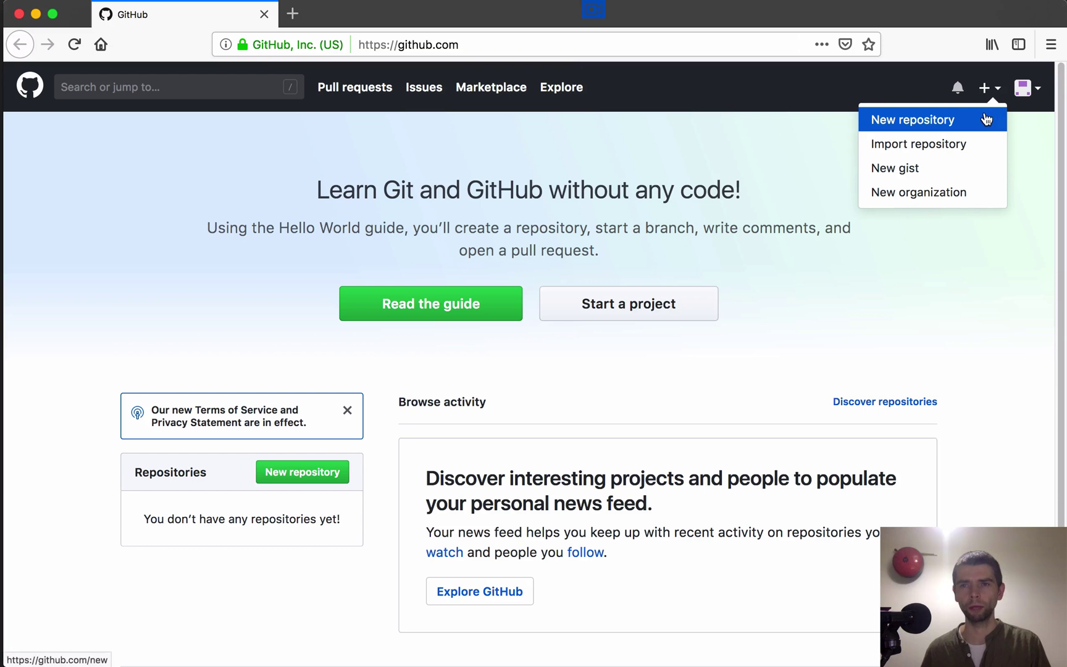
click(926, 124)
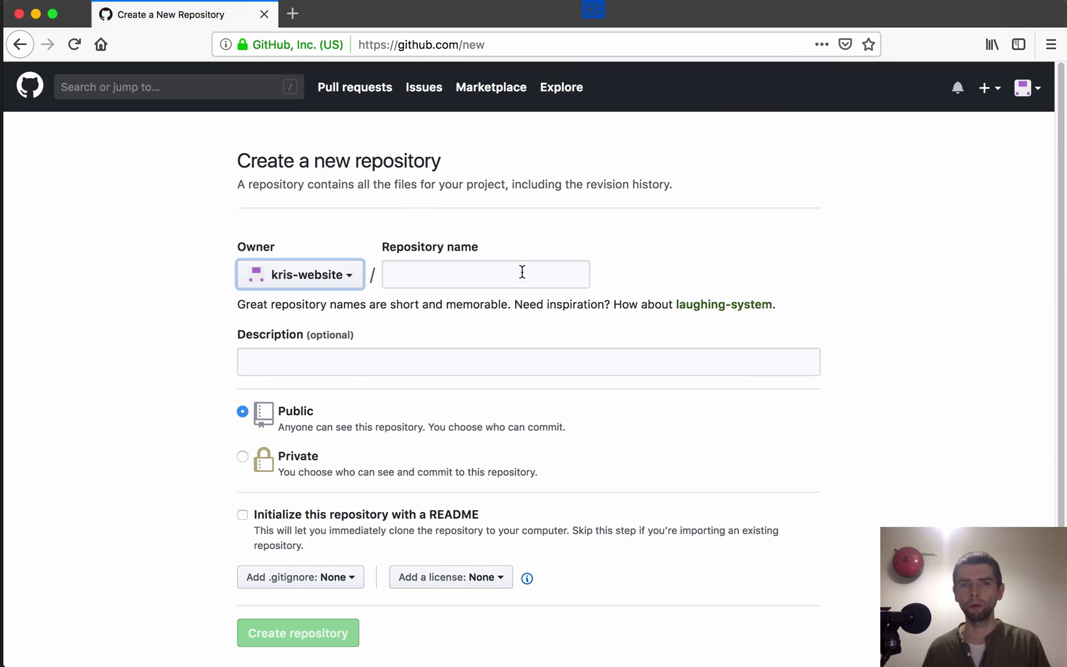
Step: Name the new repository 'booking' after trying several other names
click(429, 272)
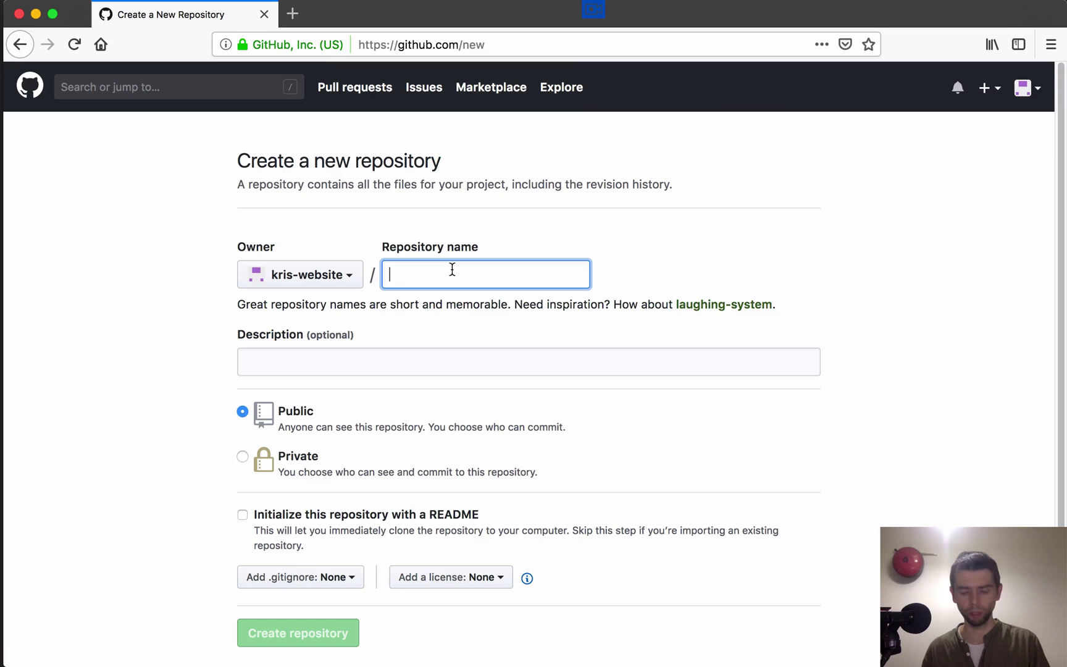
text(m4mi)
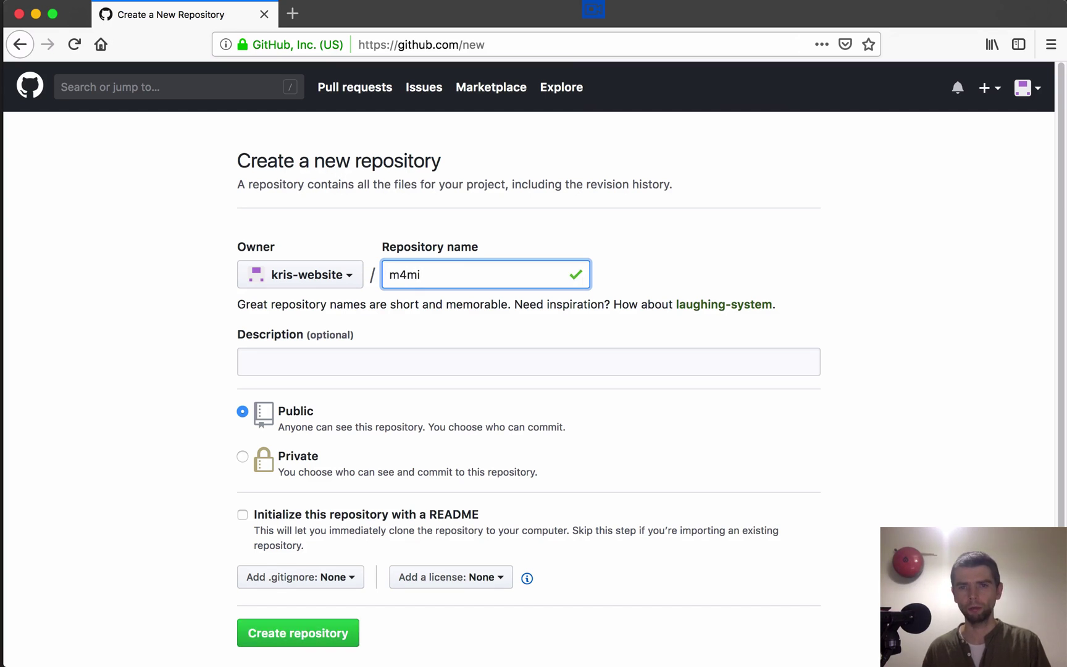
key(BackSpace)
key(BackSpace)
key(BackSpace)
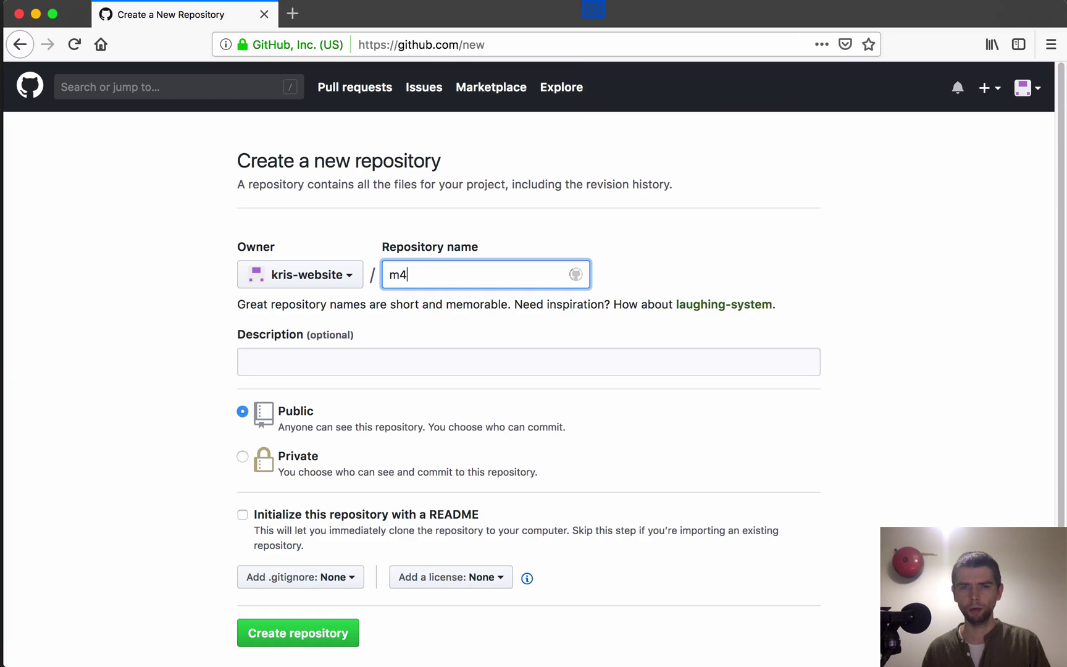
text(stech)
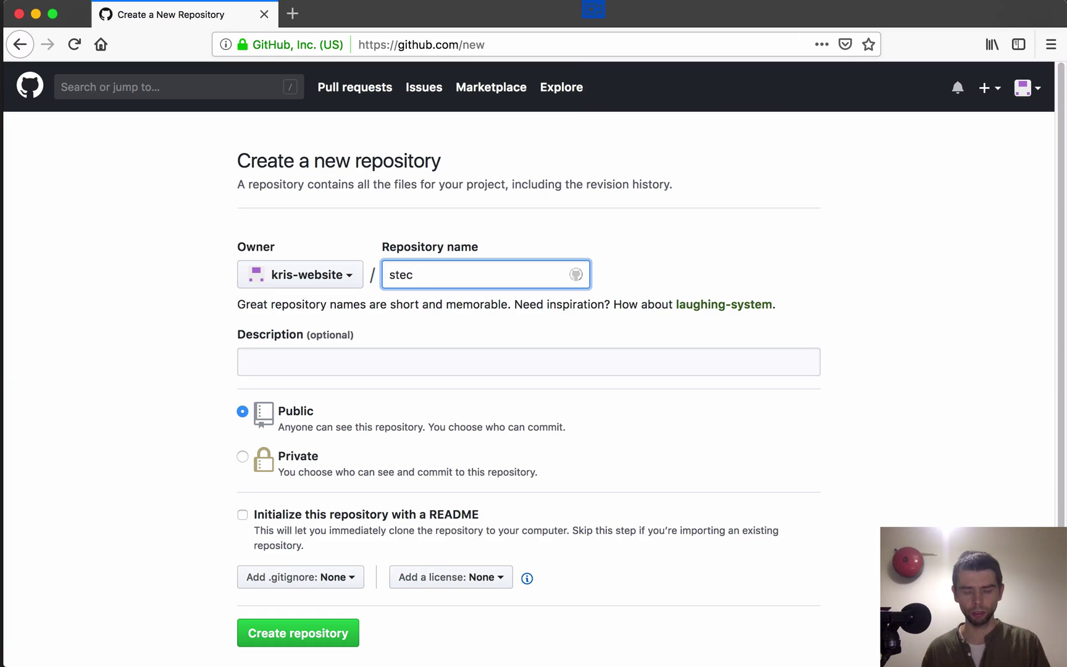
key(BackSpace)
key(BackSpace)
key(BackSpace)
key(BackSpace)
key(BackSpace)
text(tedortea)
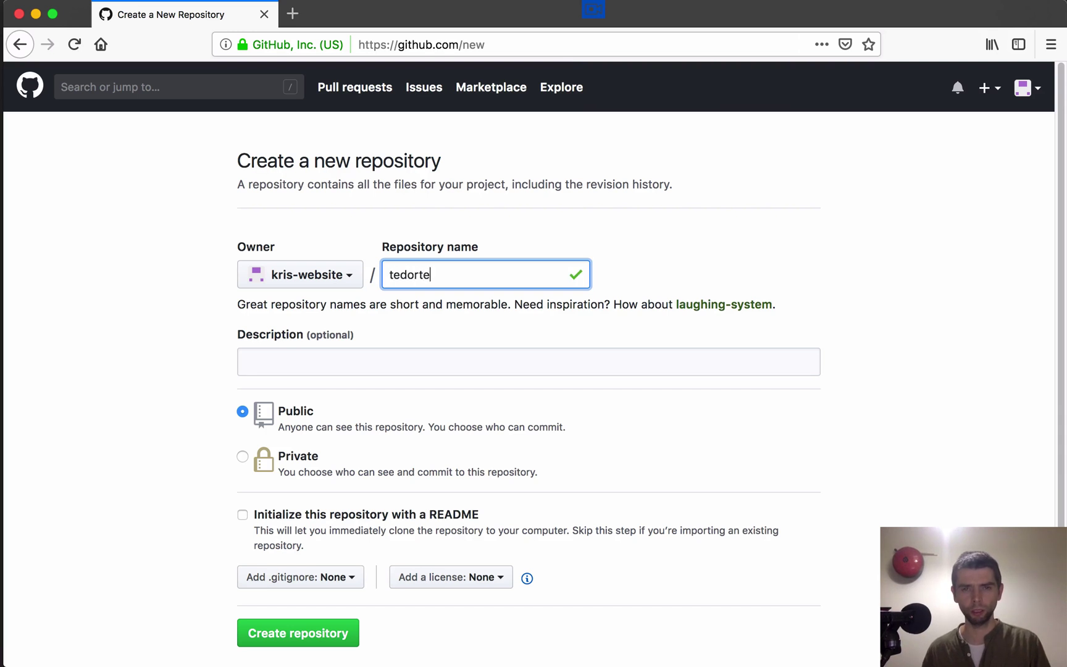
key(BackSpace)
key(BackSpace)
key(BackSpace)
key(BackSpace)
key(BackSpace)
key(BackSpace)
key(BackSpace)
key(BackSpace)
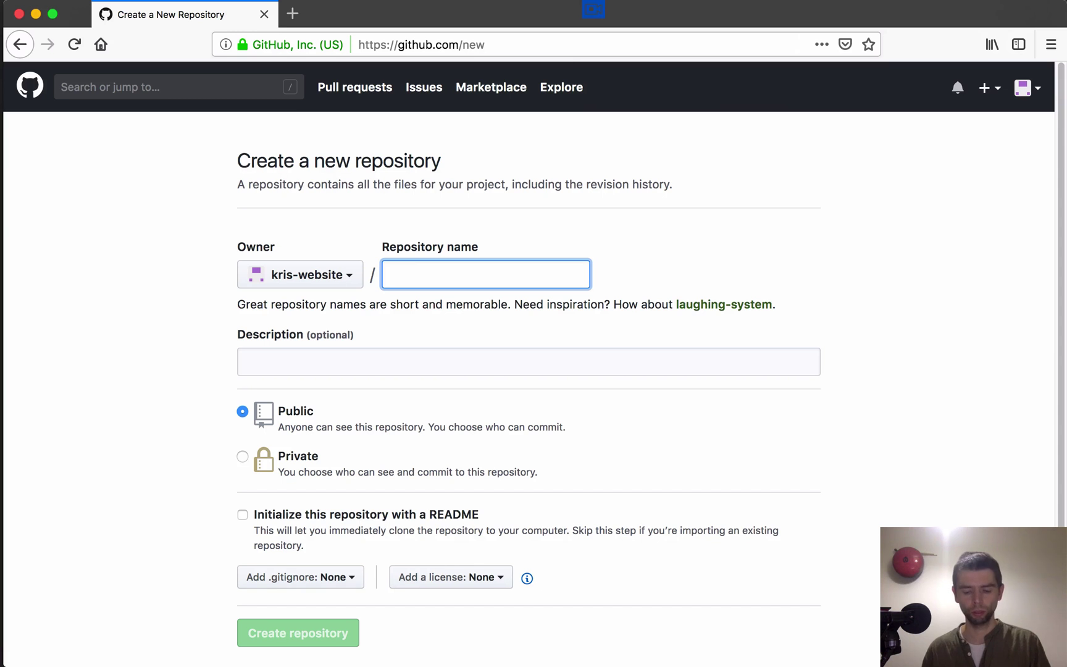
text(booking)
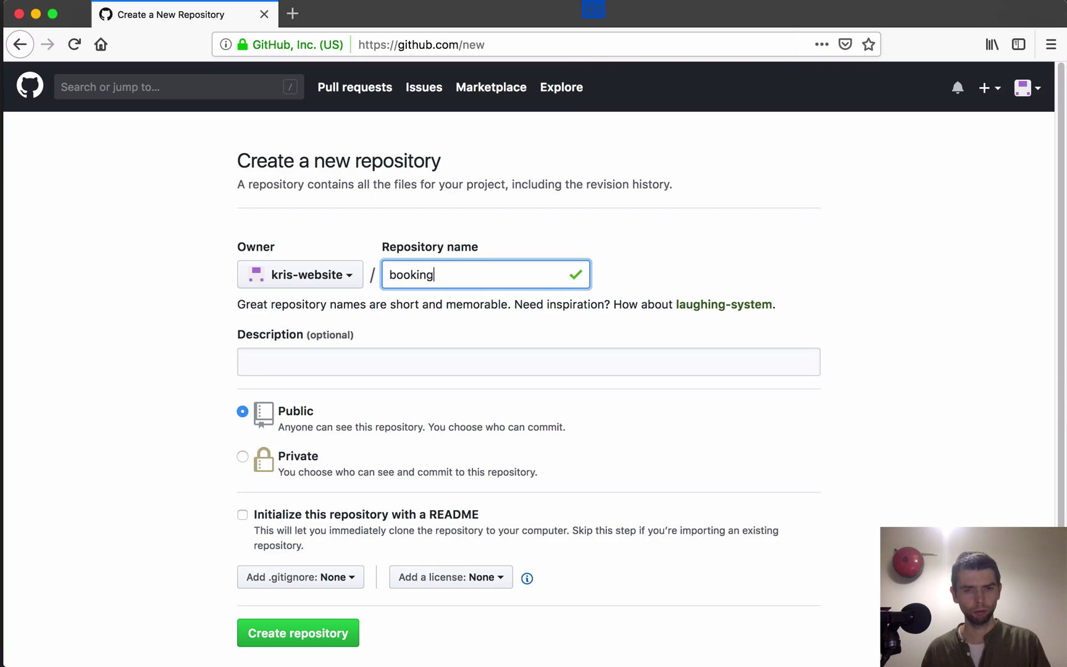
Step: Add the description 'booking test', keeping Public visibility
click(245, 362)
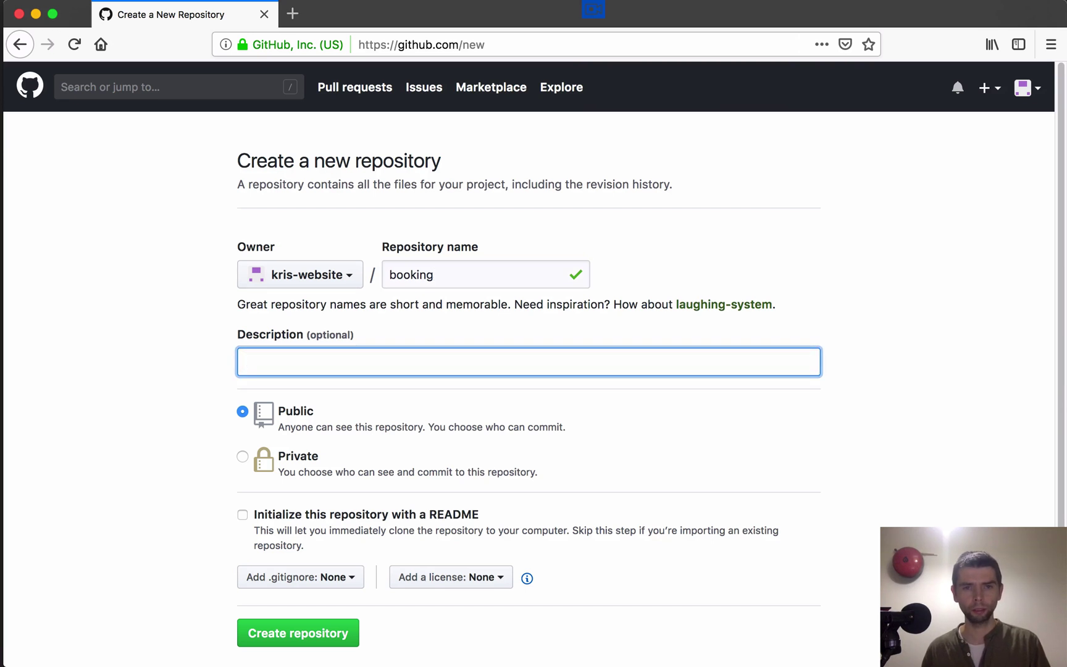
text(booking test)
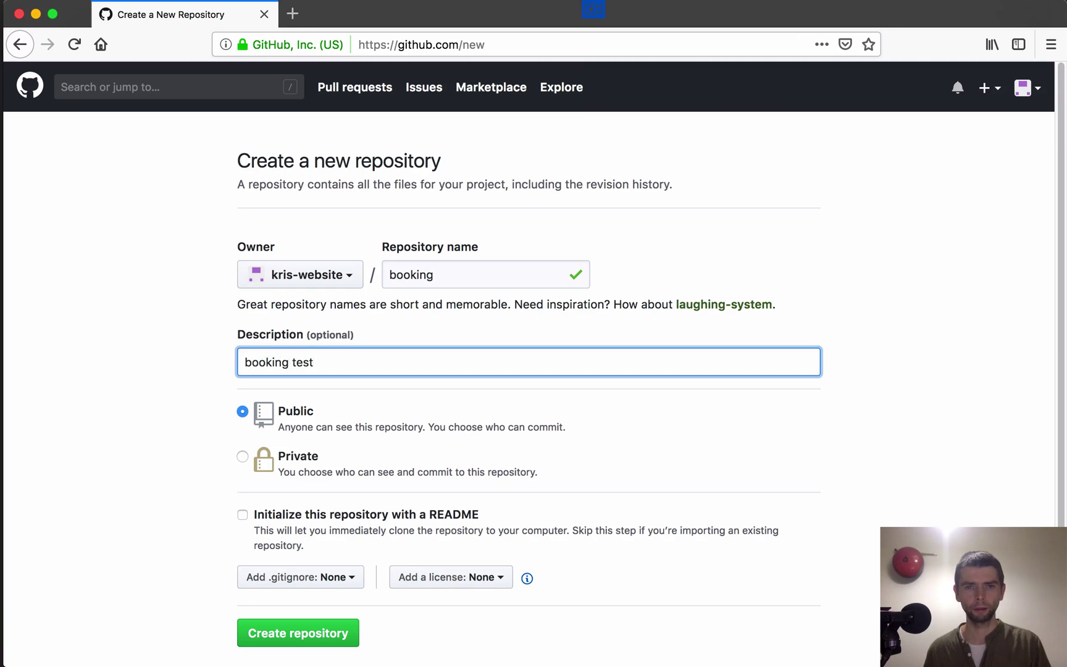
scroll(1056, 185, down, 3)
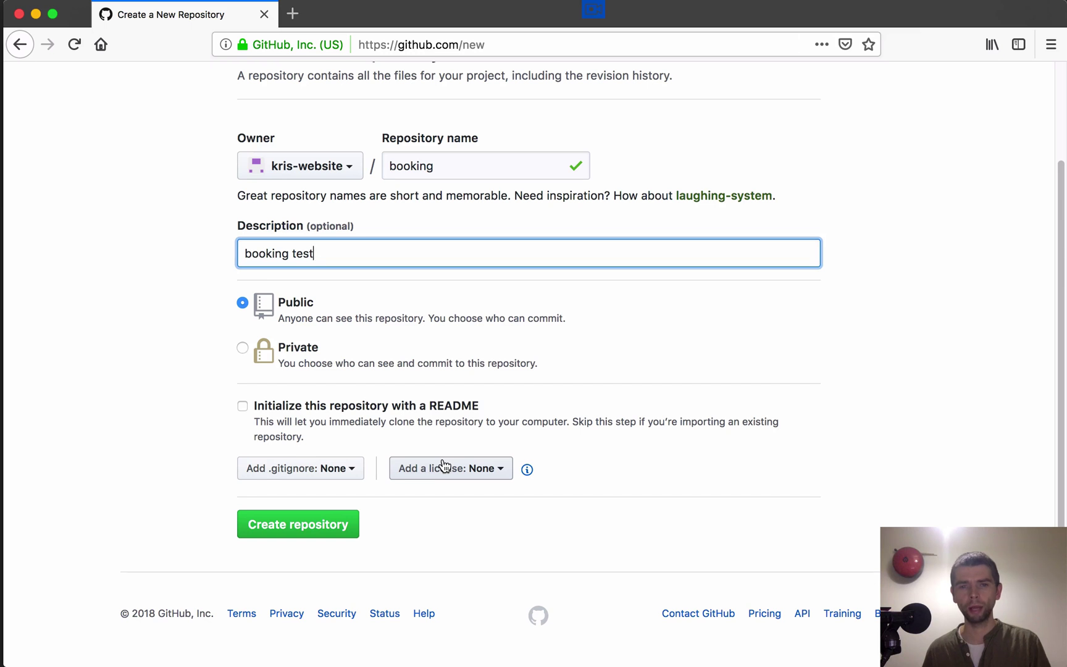
Step: Create the public booking repository, dismiss the release notice, and review the quick setup page
click(283, 525)
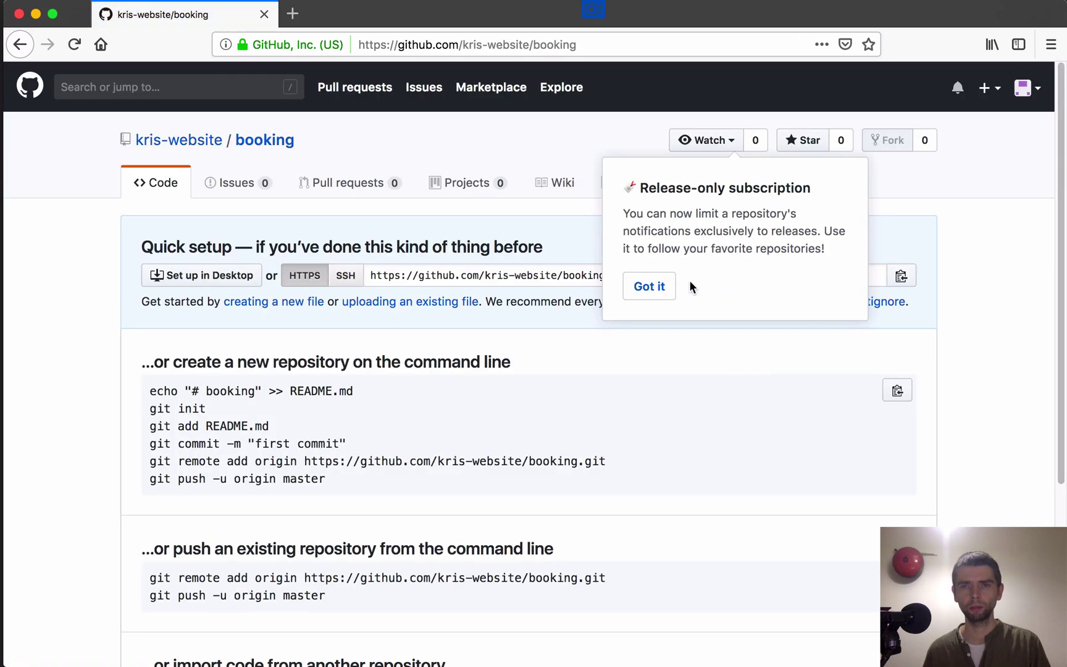
click(653, 296)
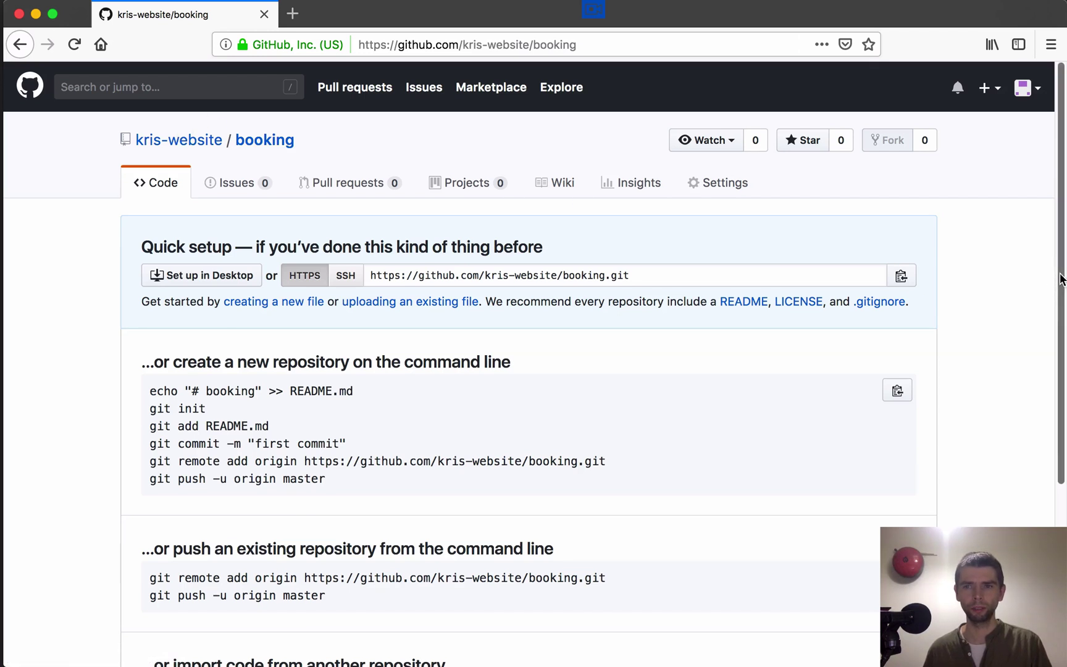
drag(1061, 279, 1048, 367)
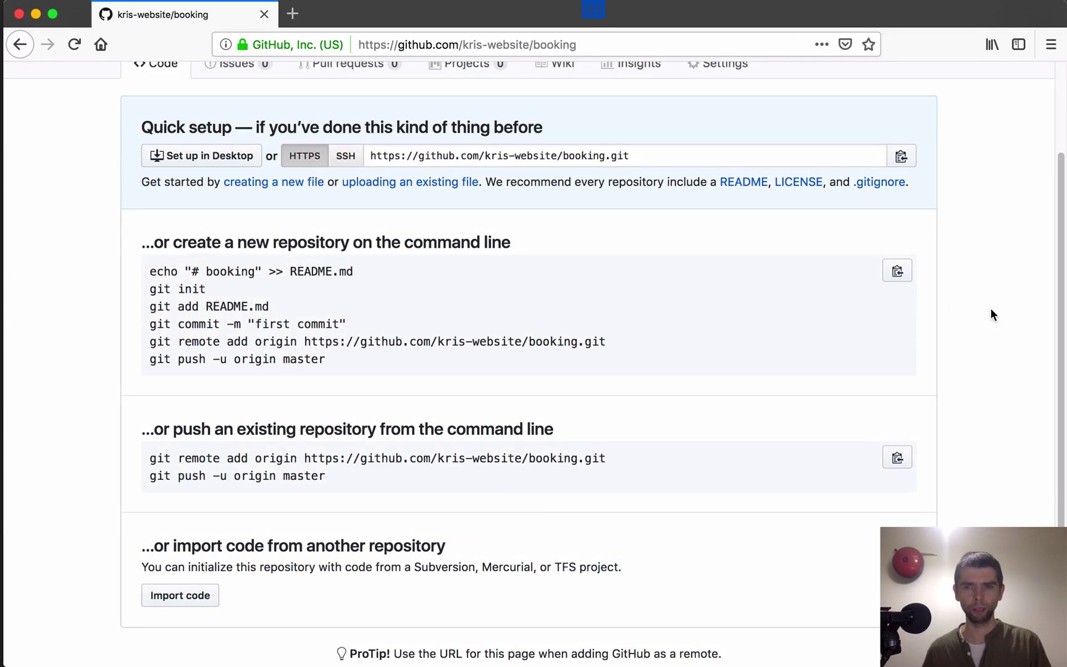
drag(1050, 267, 1062, 183)
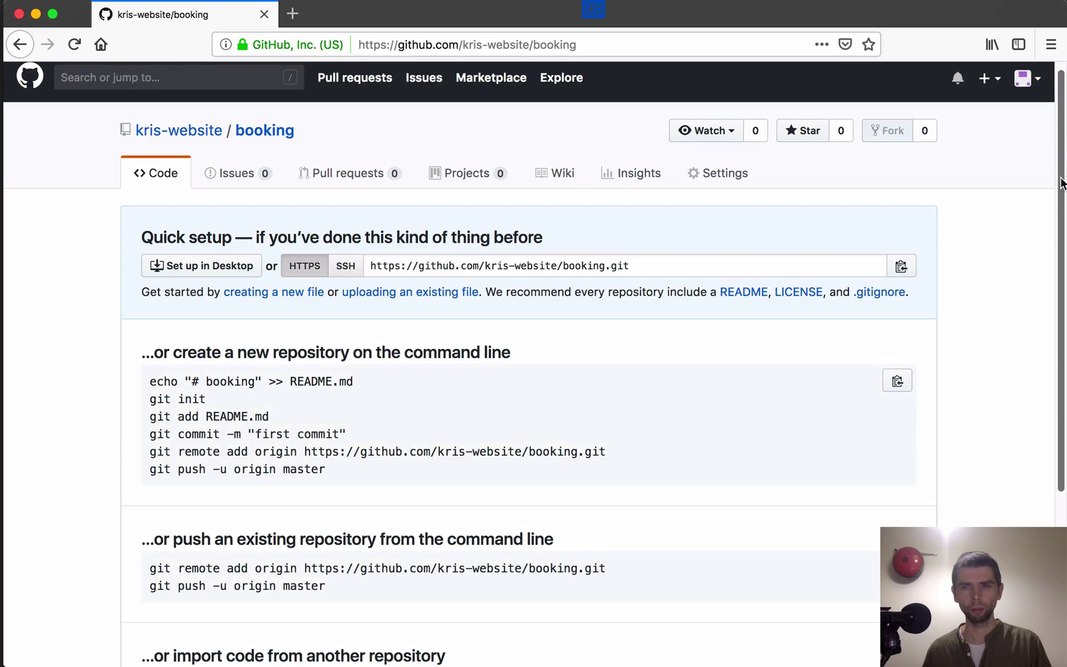
scroll(1063, 183, down, 1)
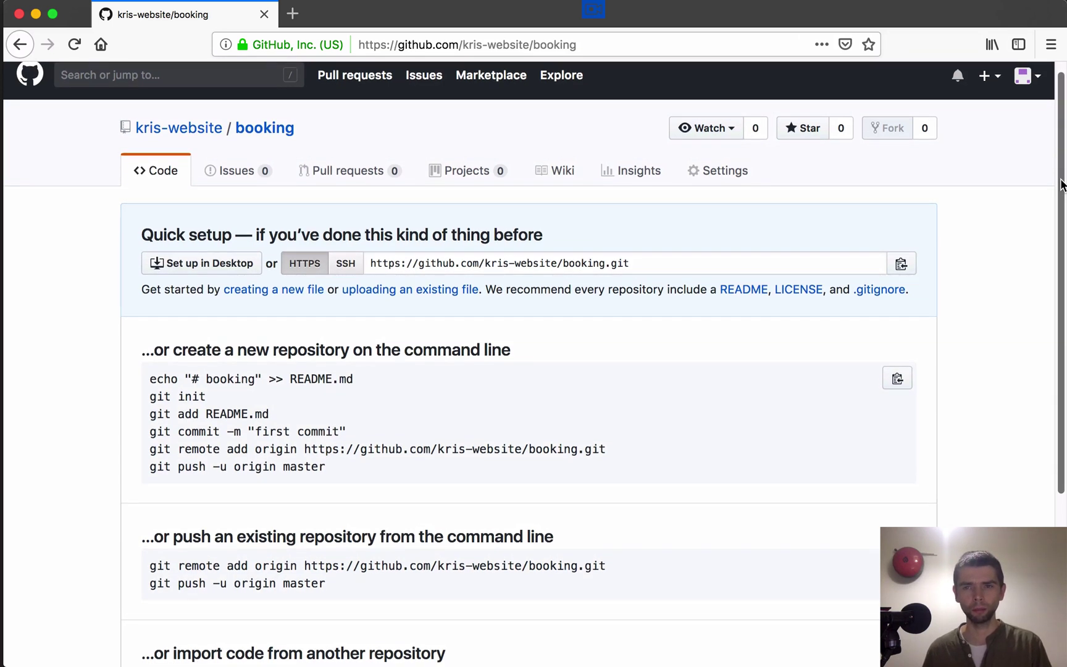
scroll(1062, 183, down, 1)
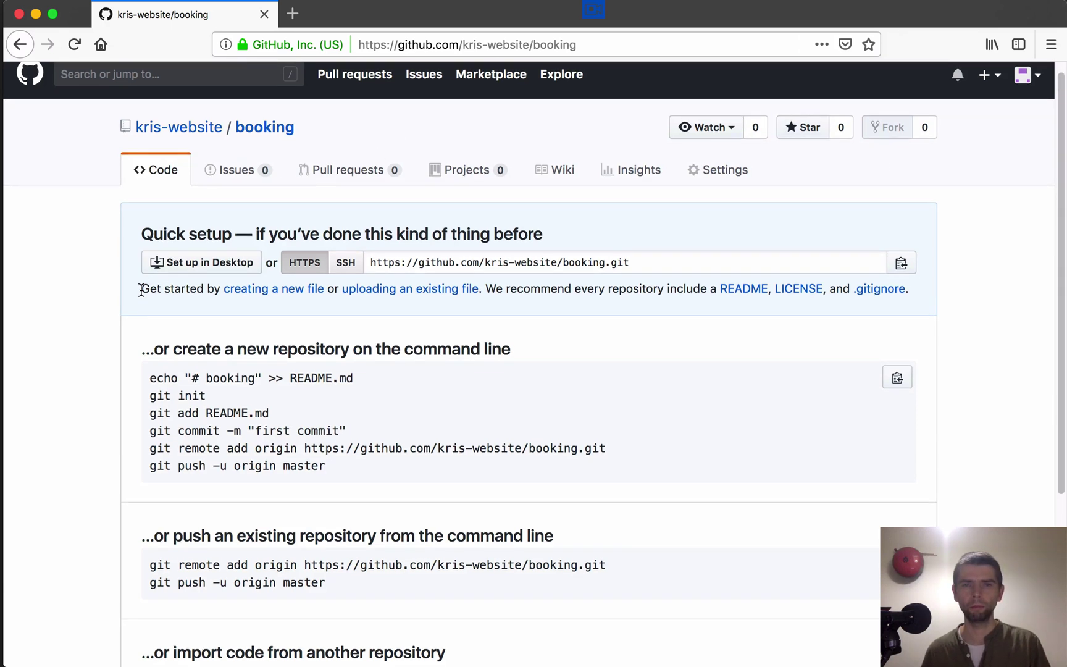
Step: Start a new file named index.html in booking and place the cursor on line 1
click(270, 293)
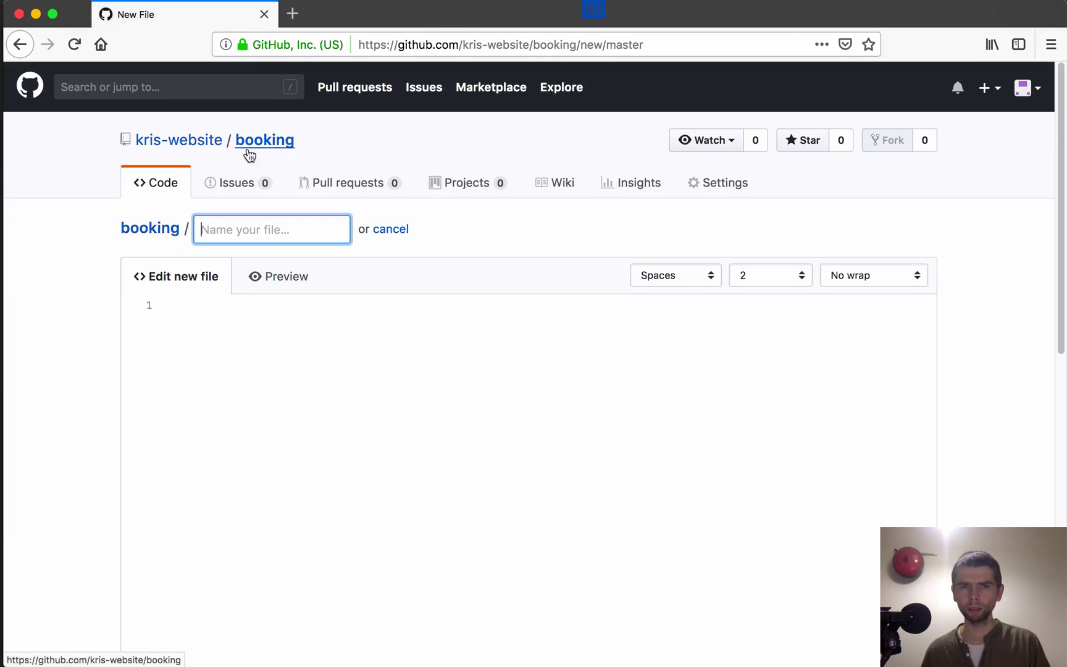
click(208, 236)
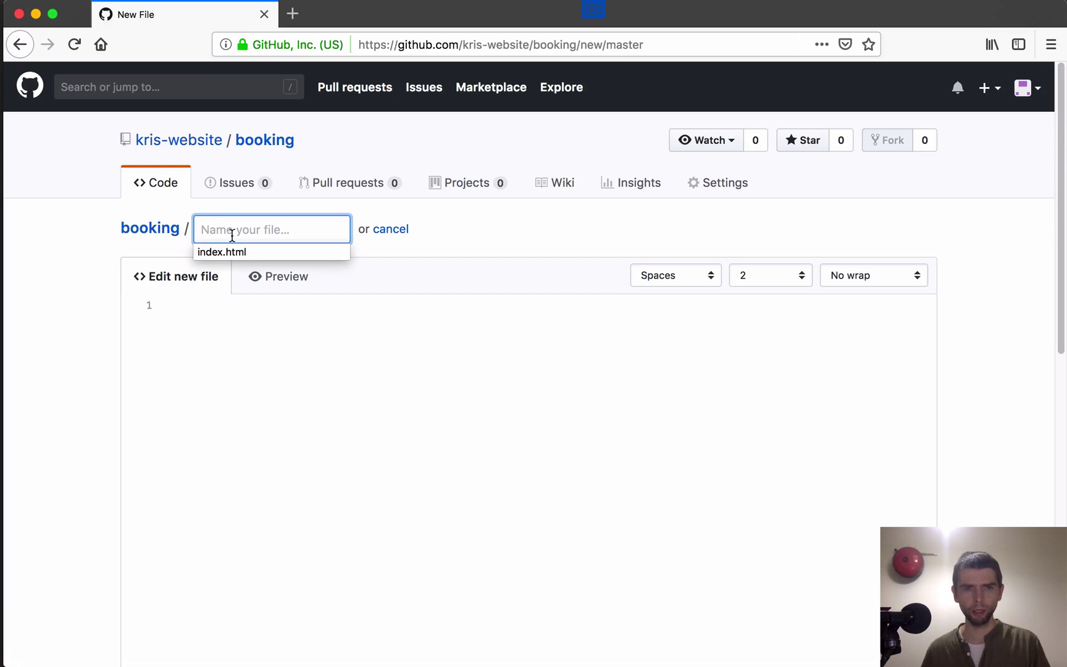
click(237, 230)
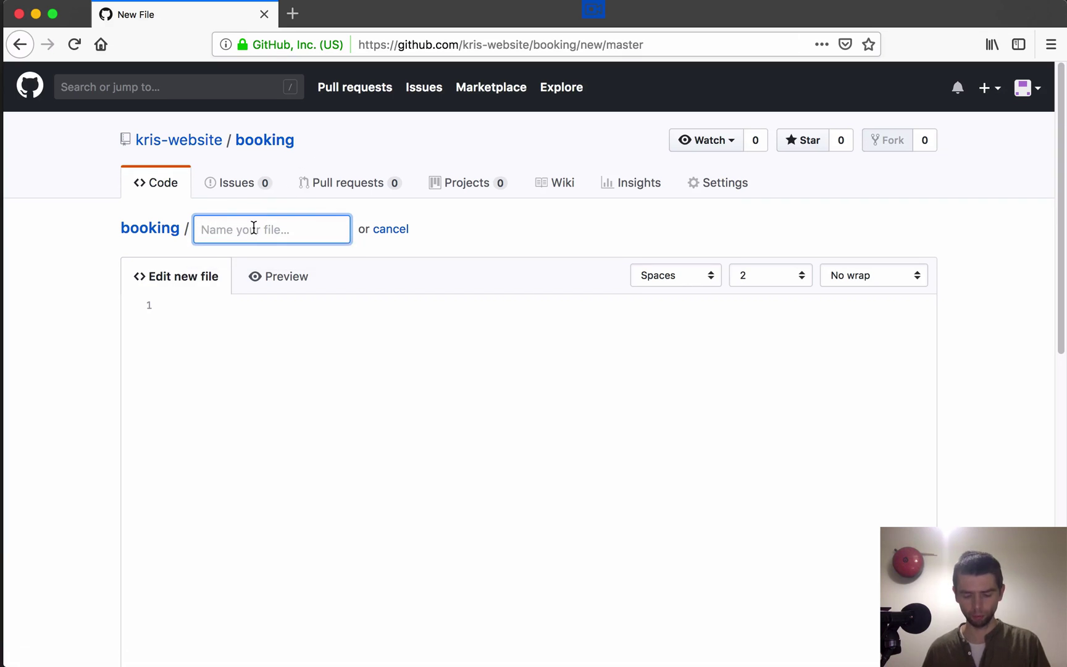
text(index)
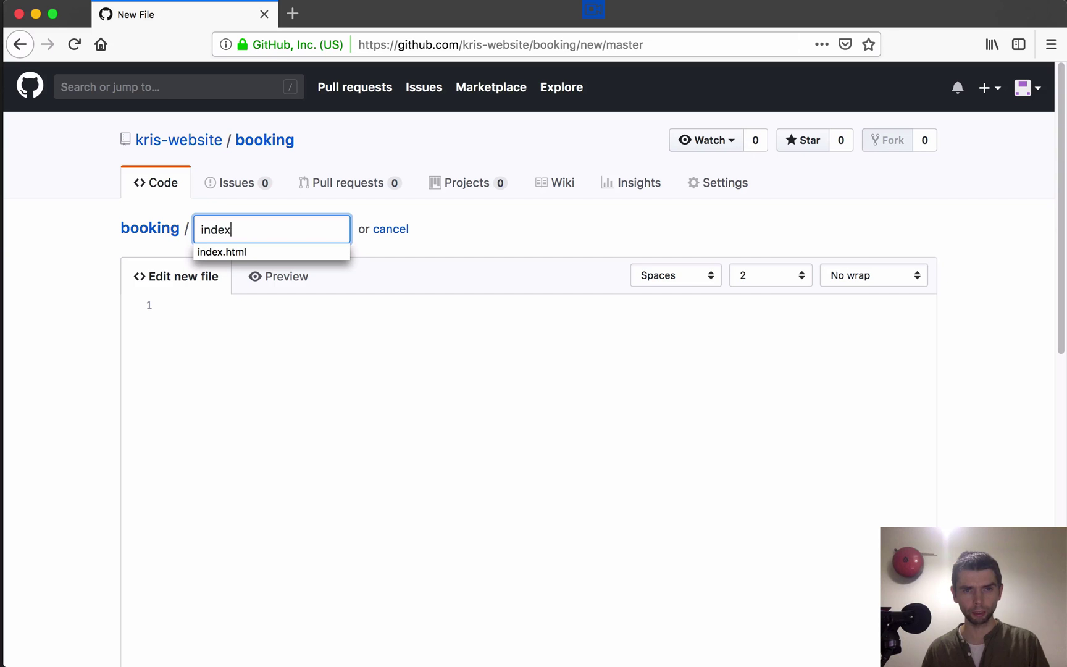
text(.html)
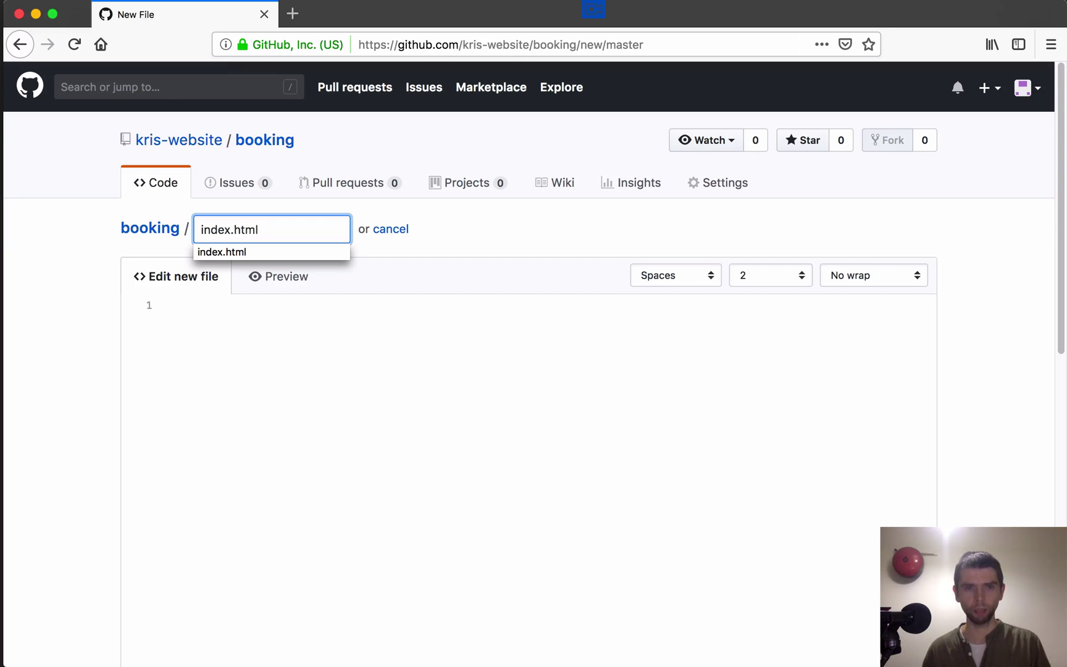
click(539, 230)
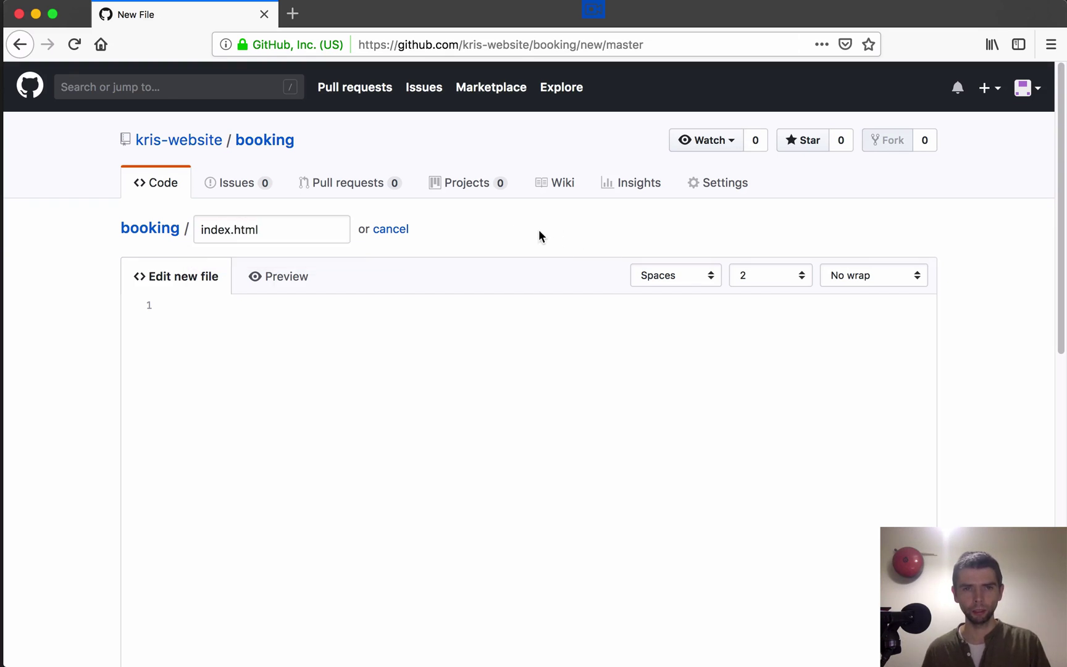
click(242, 308)
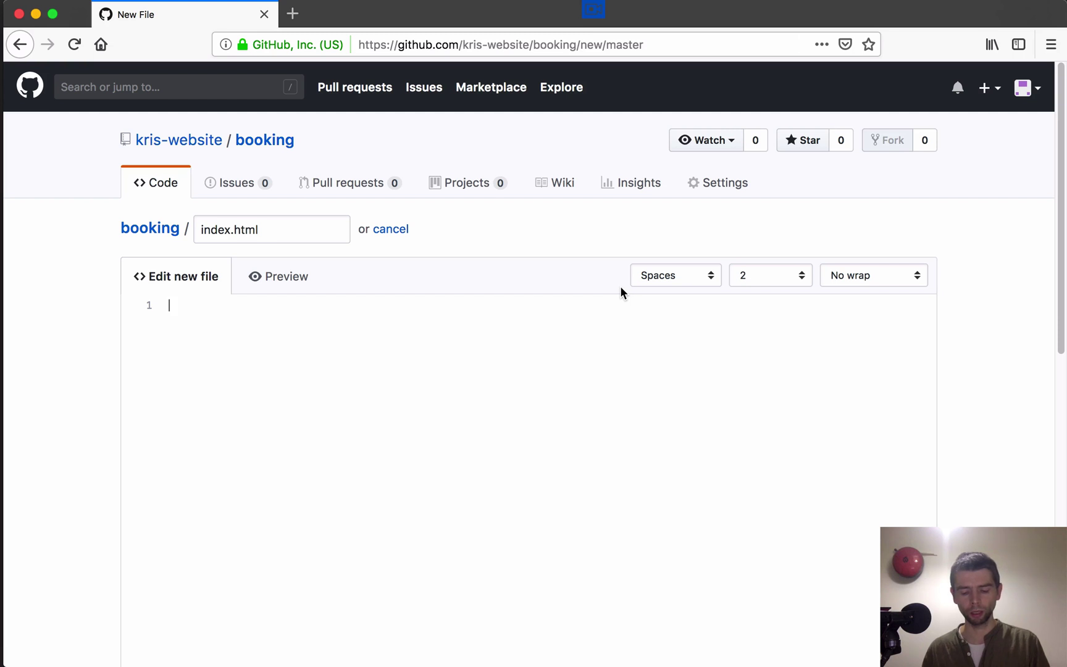
Step: Write an h1 'booking', an h2 'a1' and the paragraph 'this assignment ...' into index.html
text(<h1)
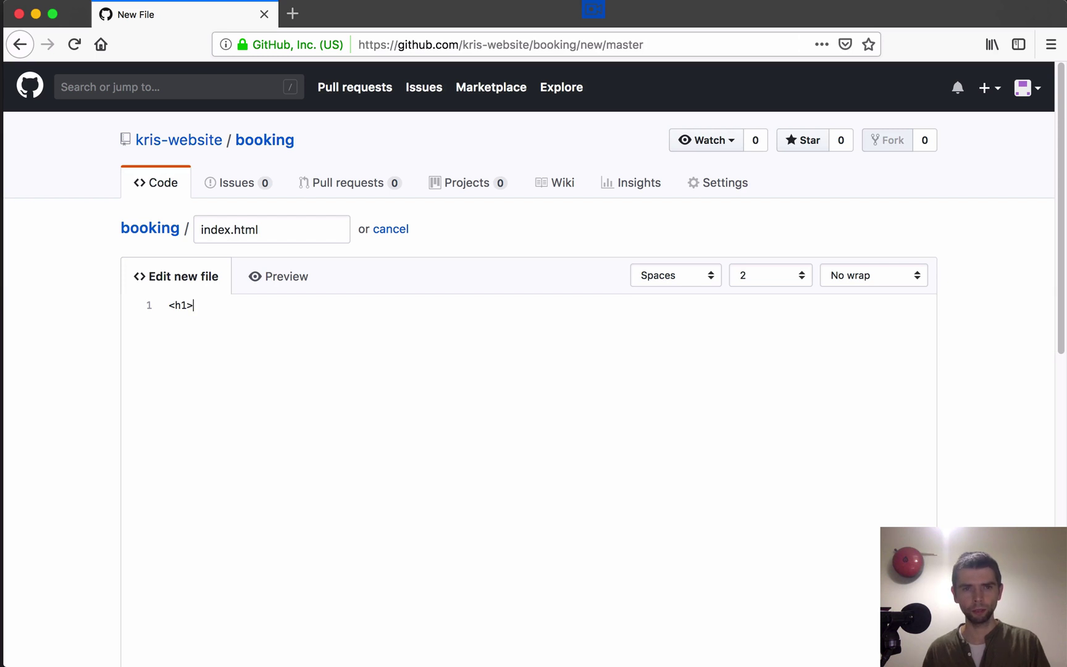
text(>booking)
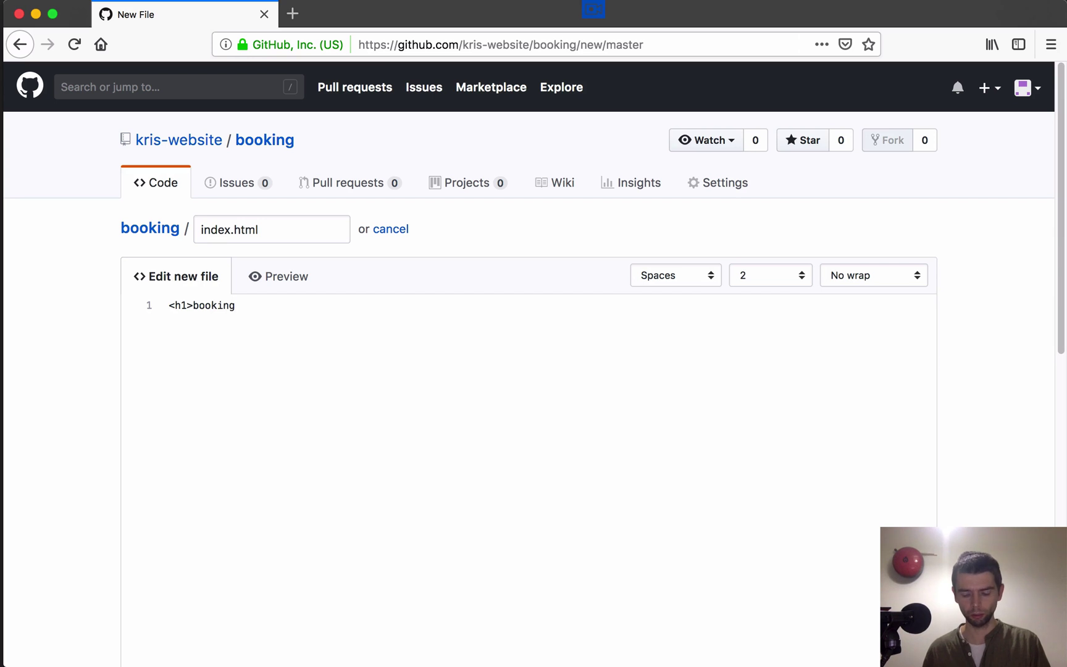
text(<)
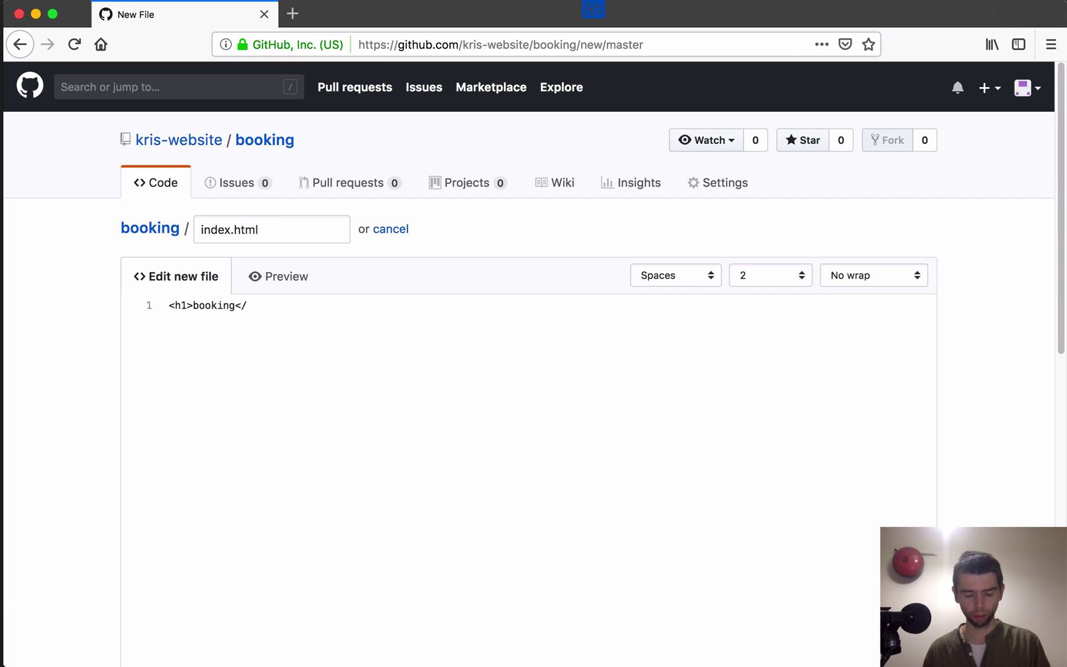
text(/h1>)
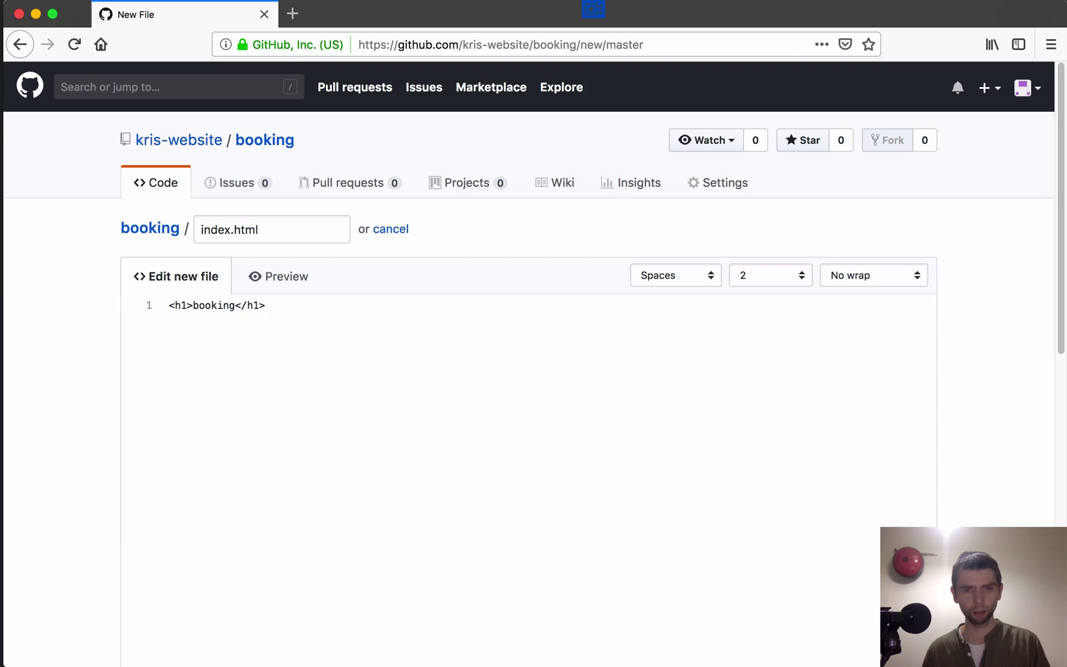
key(Return)
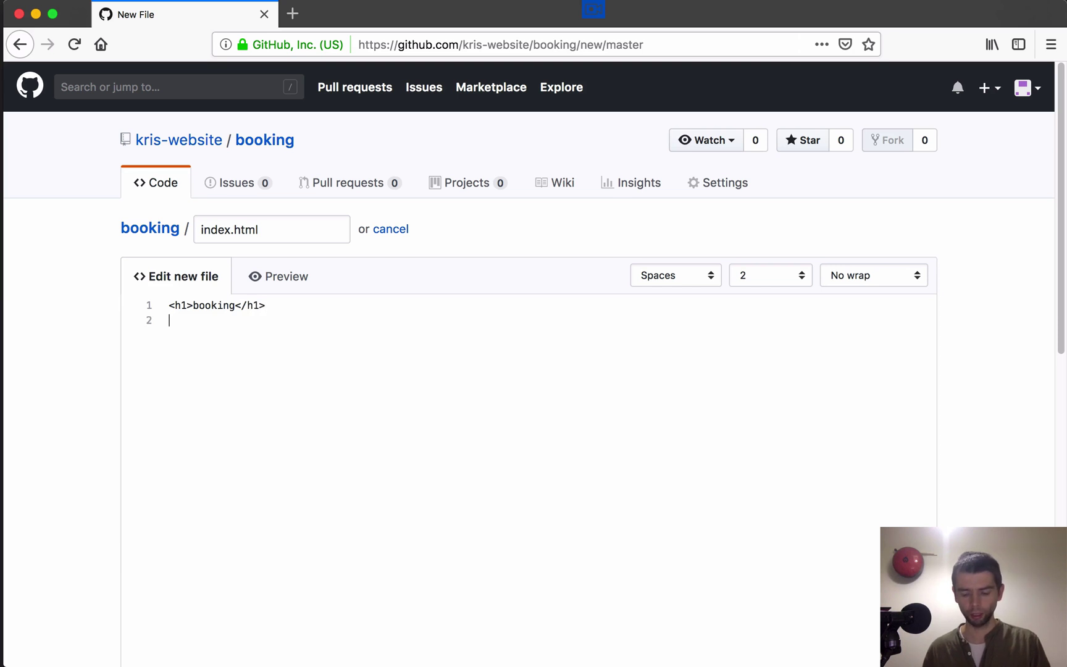
text(<)
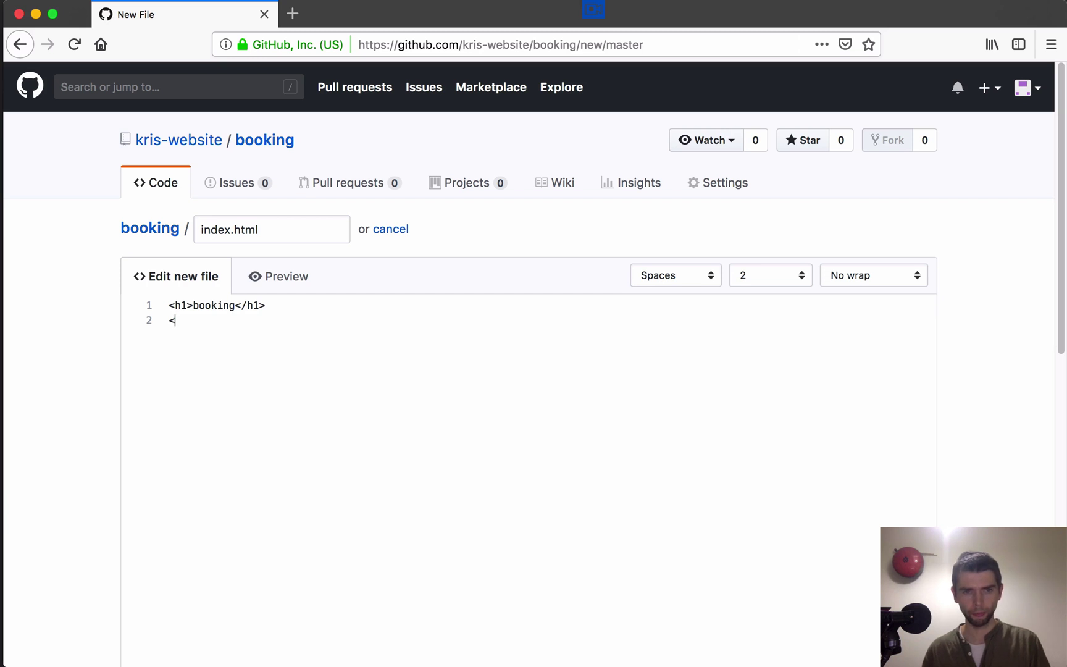
text(h2>)
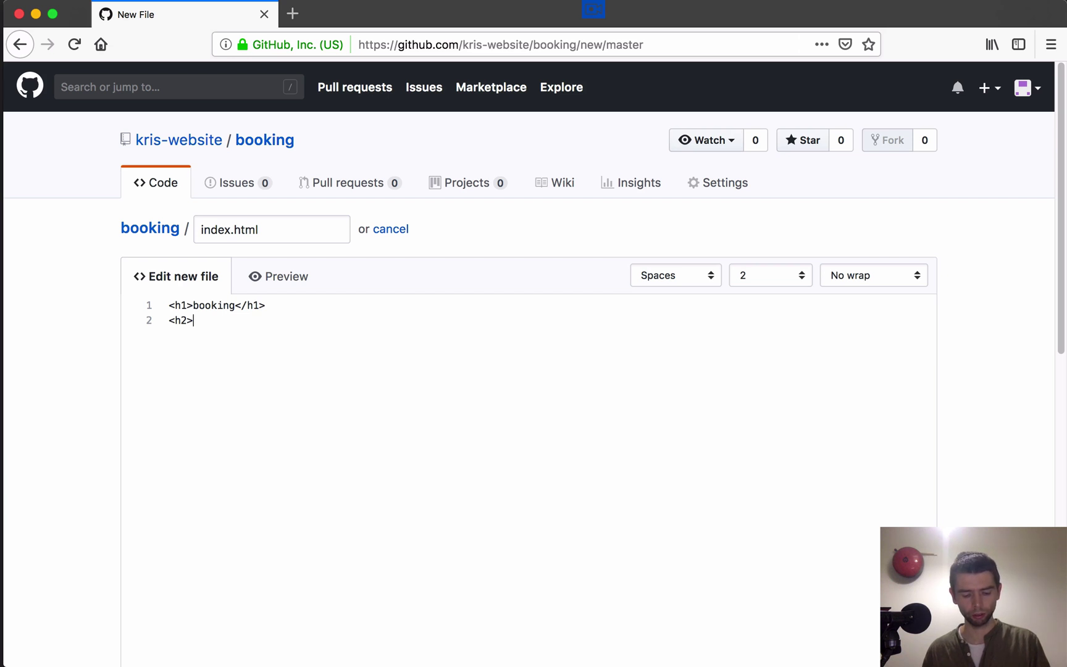
text(a1)
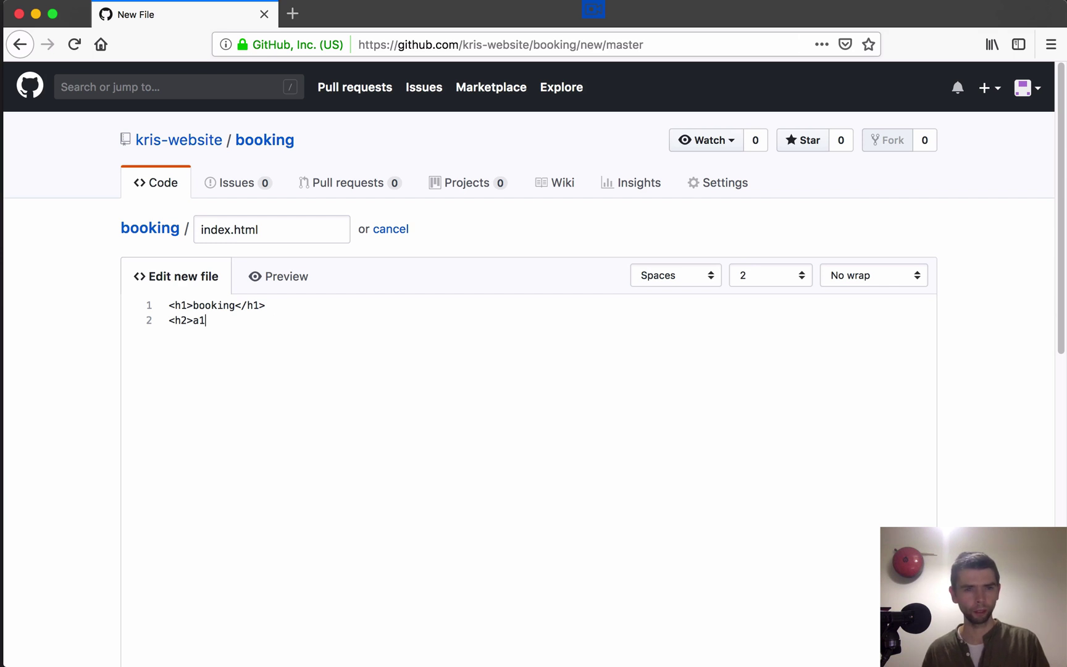
text(</h)
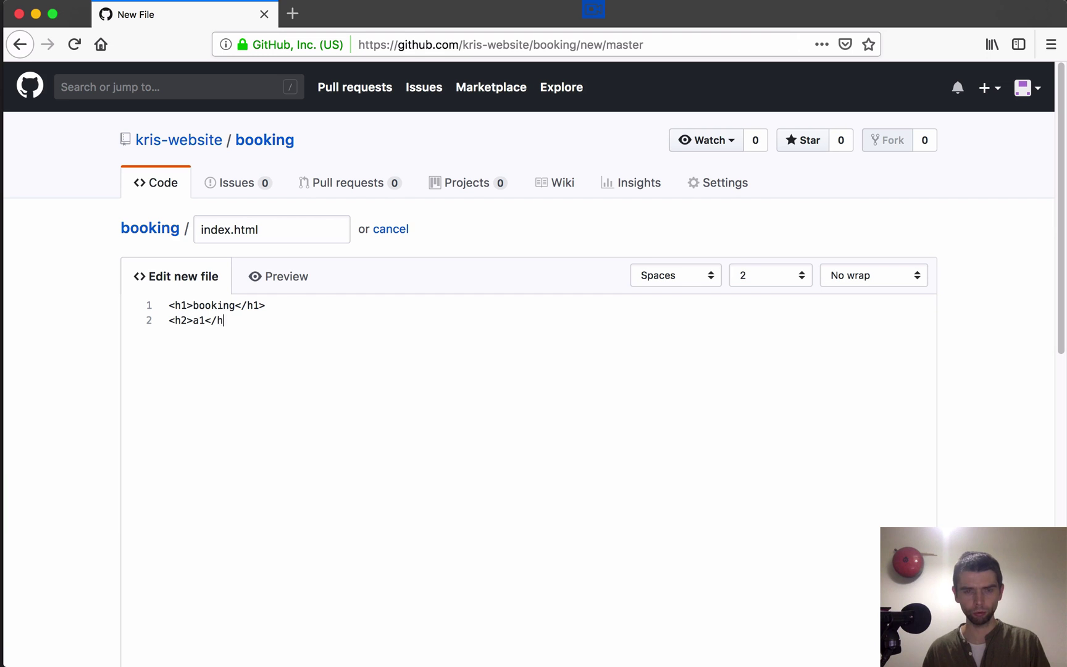
text(2)
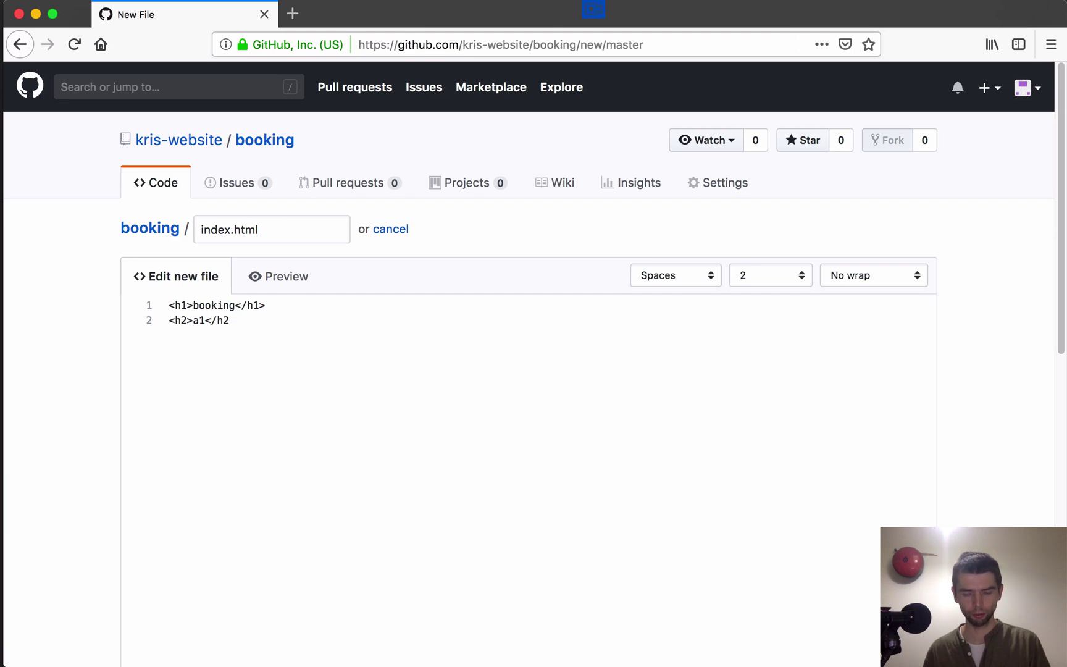
text(> )
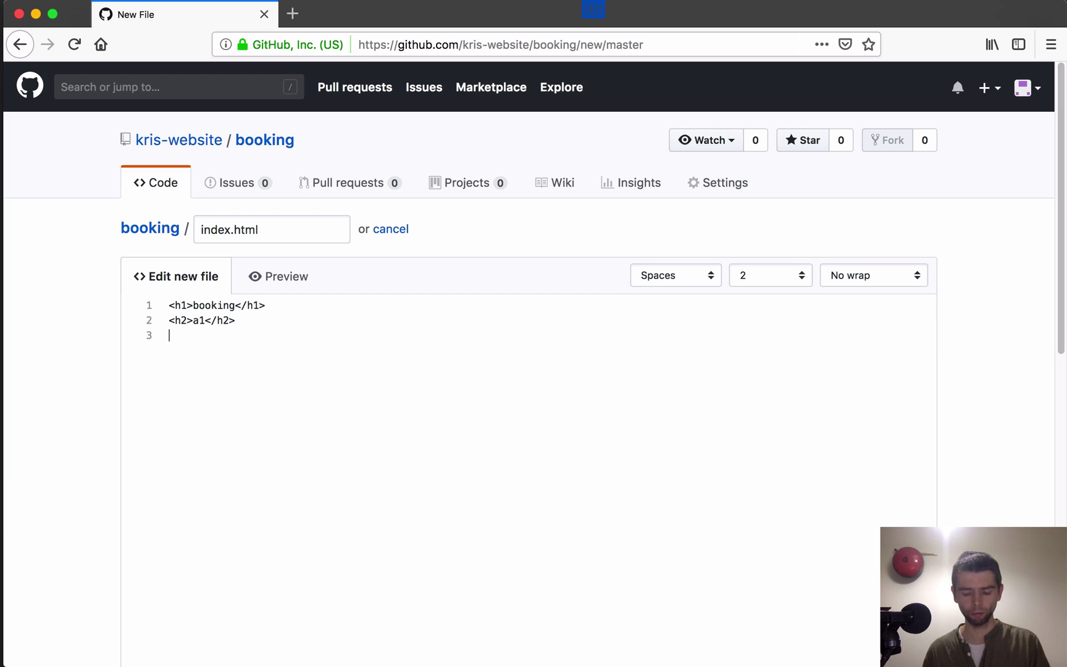
text(<p>)
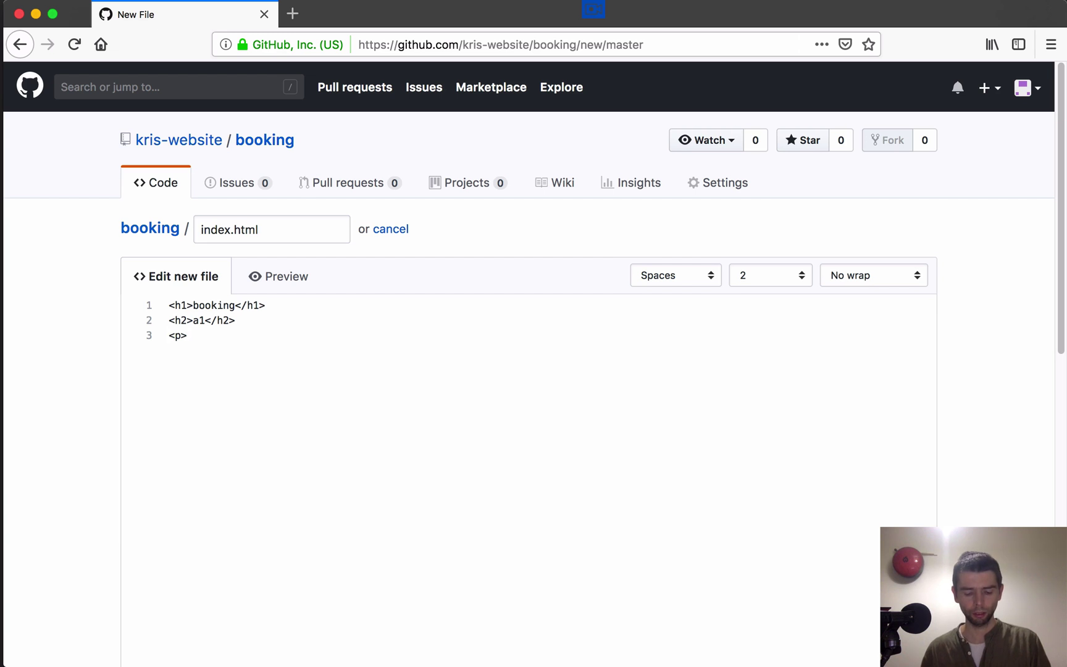
text(this assig)
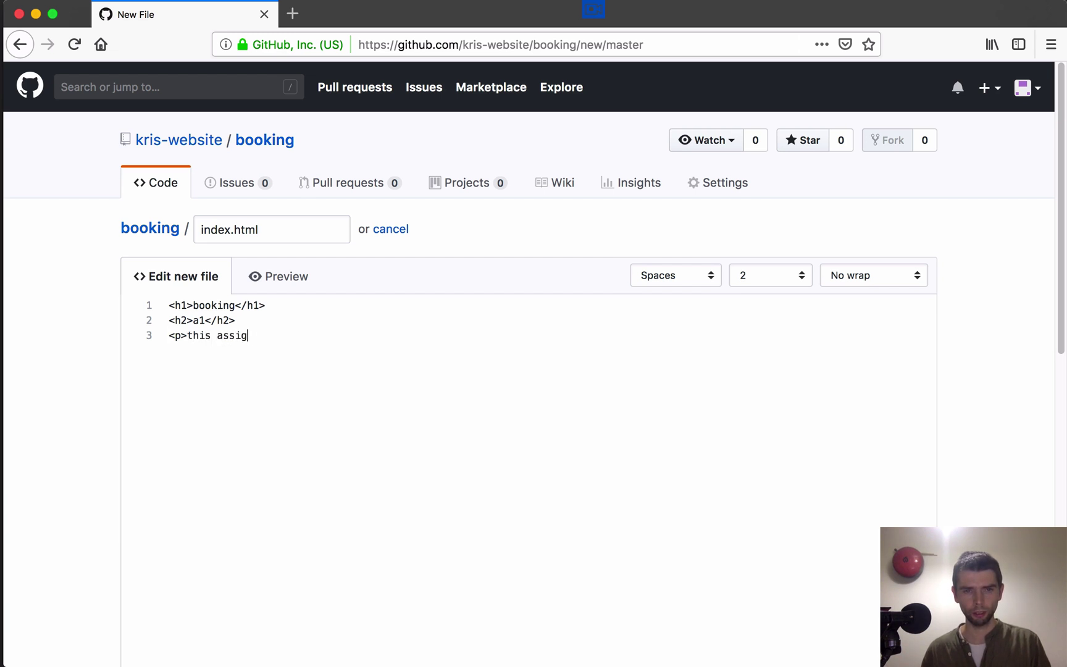
text(nment)
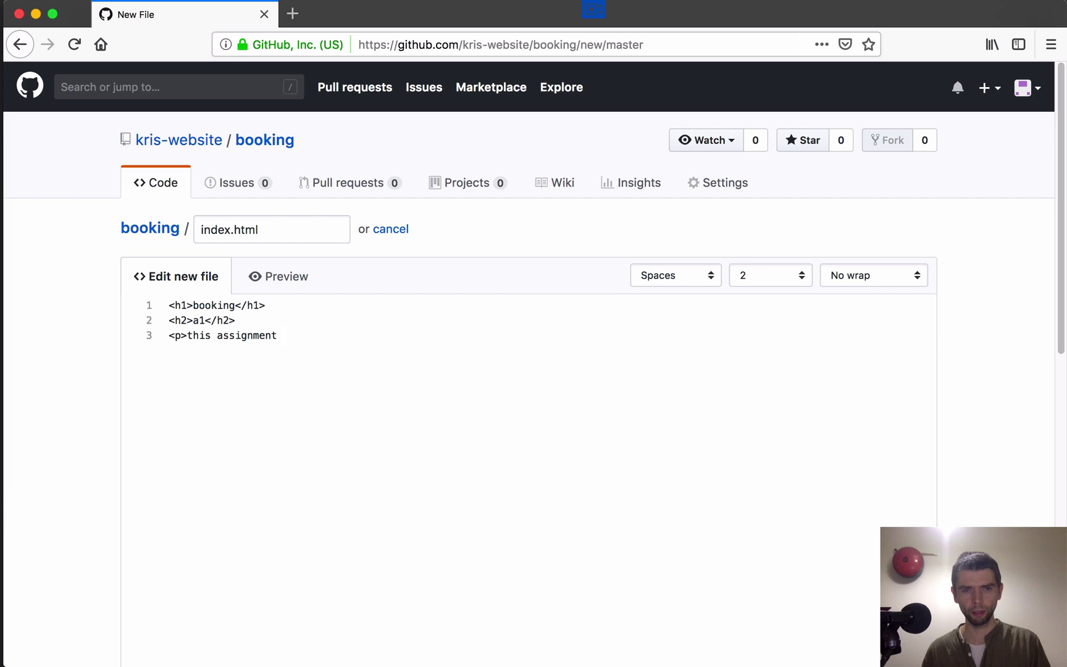
text(...)
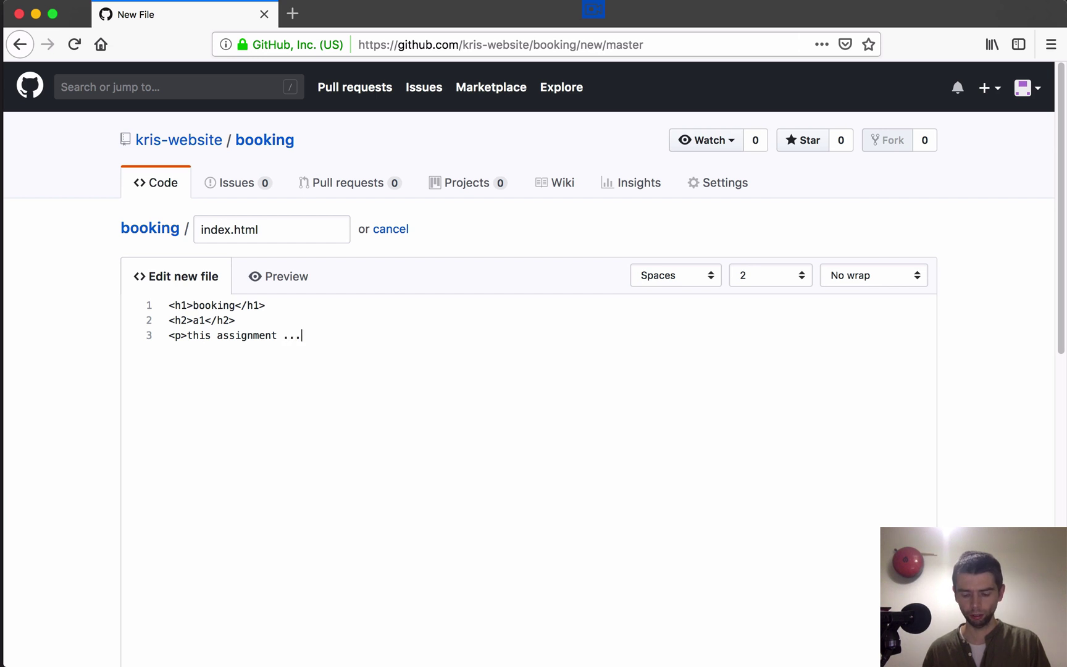
text( </p?)
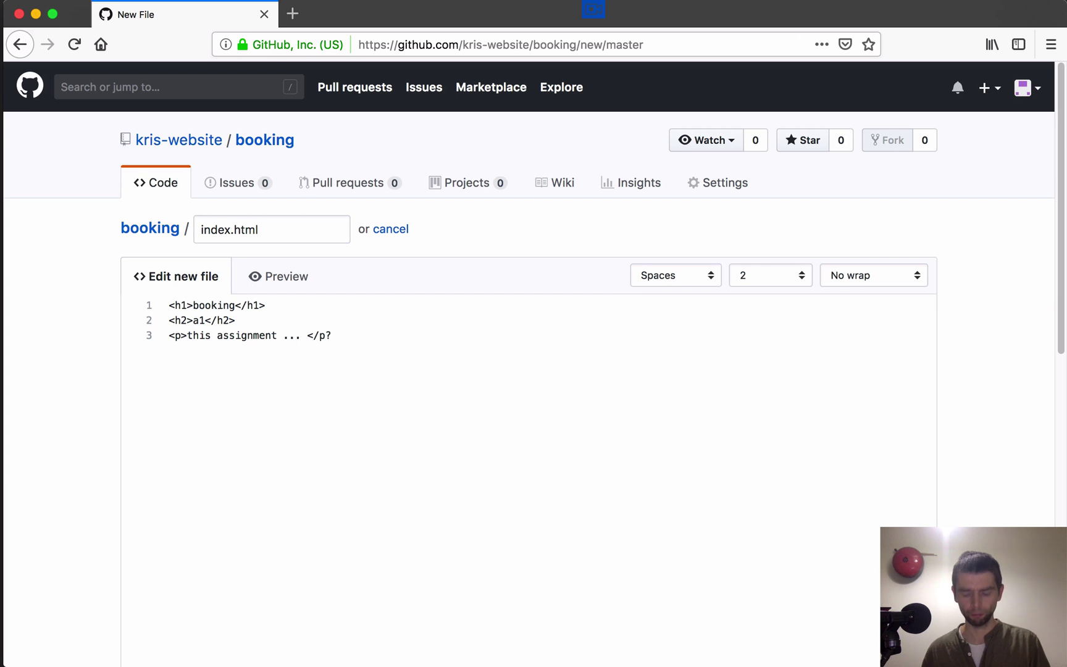
key(BackSpace)
text(>)
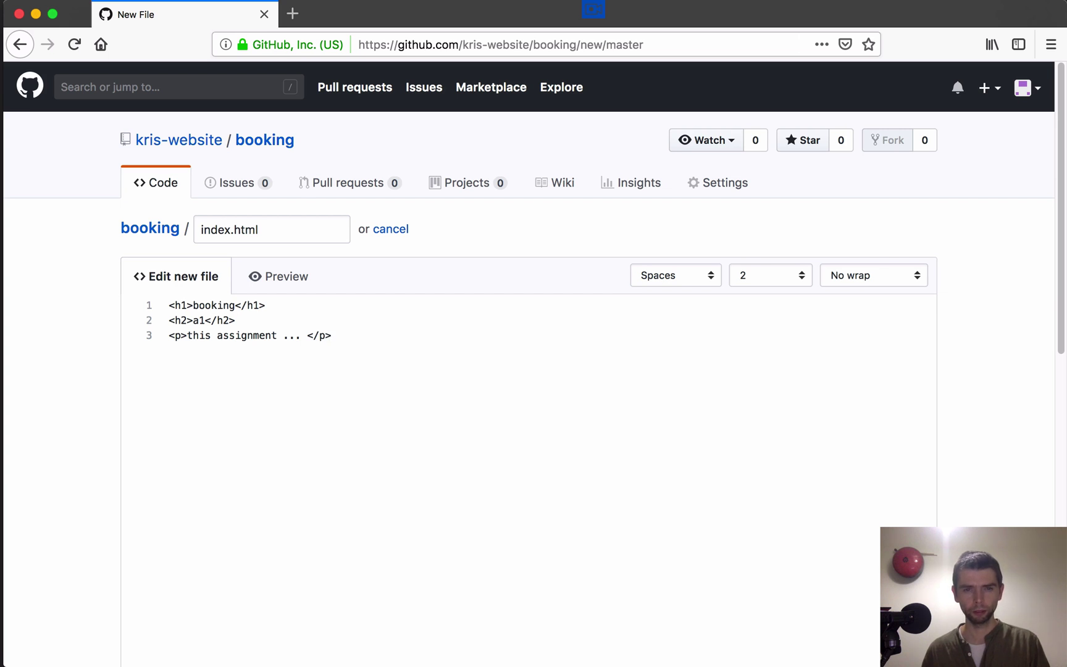
key(Return)
key(BackSpace)
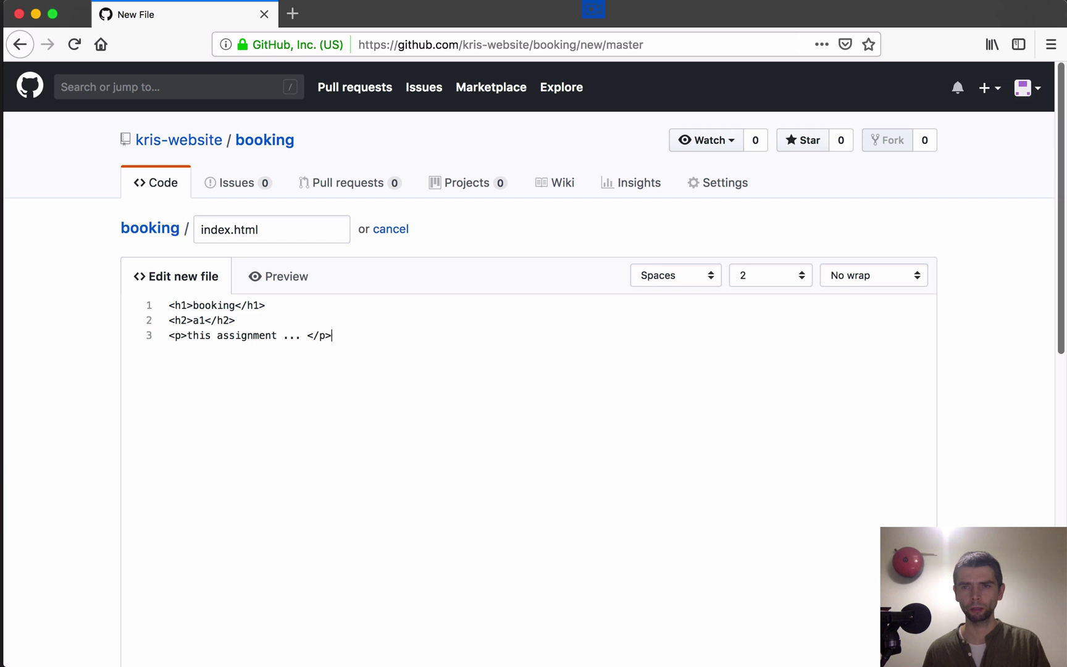
Step: Commit index.html as 'Create index.html', then glance at the account menu and dismiss it
scroll(531, 365, down, 10)
scroll(531, 364, down, 3)
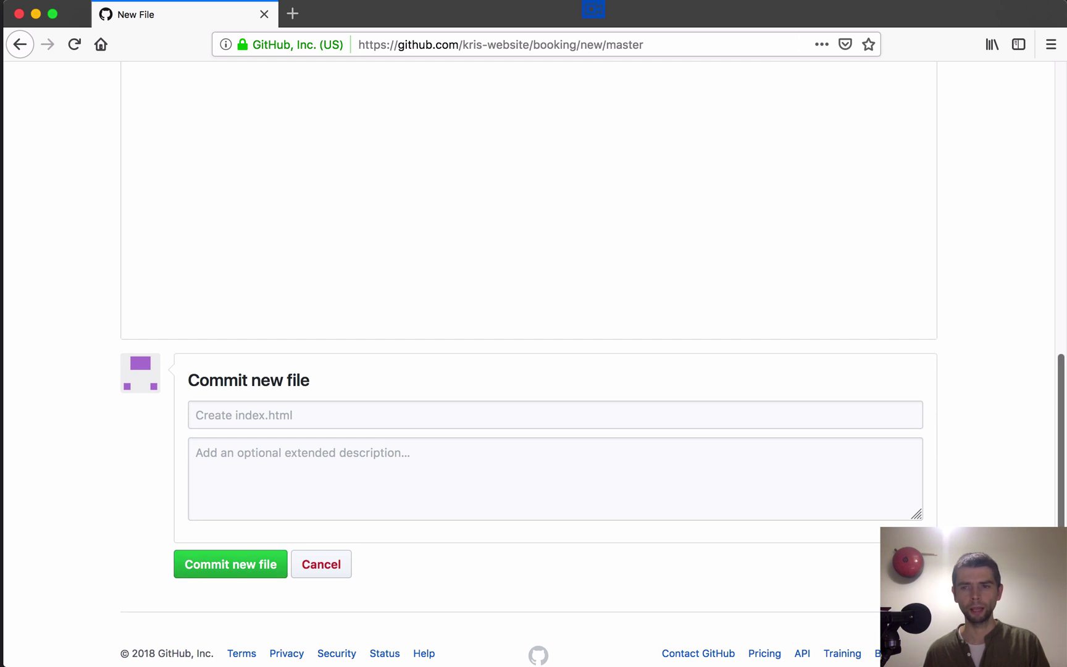
scroll(534, 365, up, 10)
scroll(534, 364, down, 10)
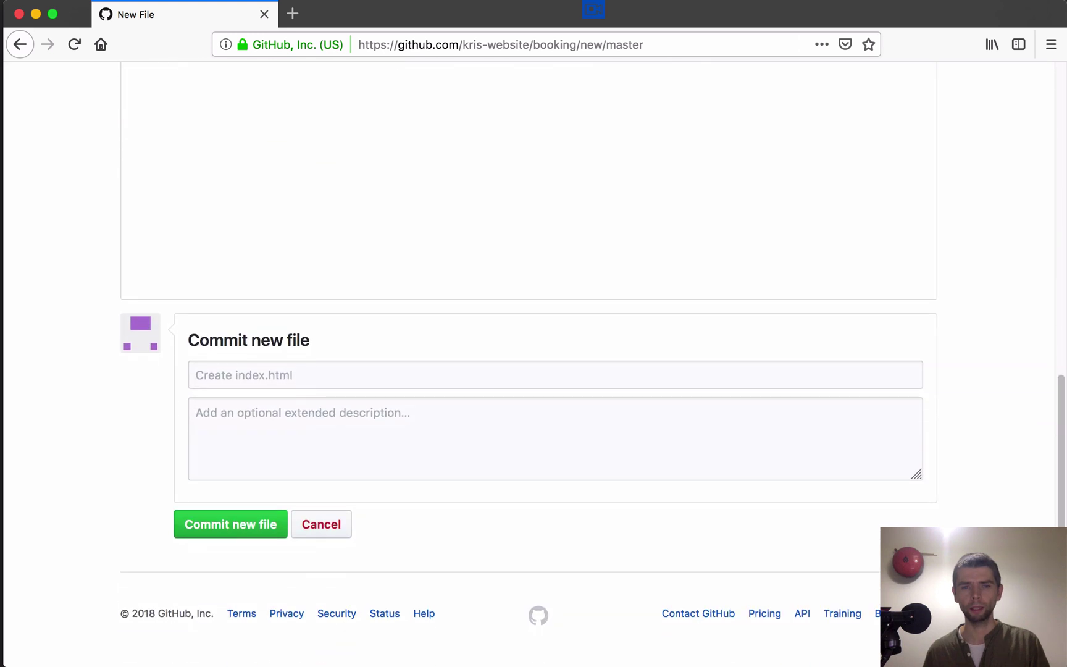
click(230, 526)
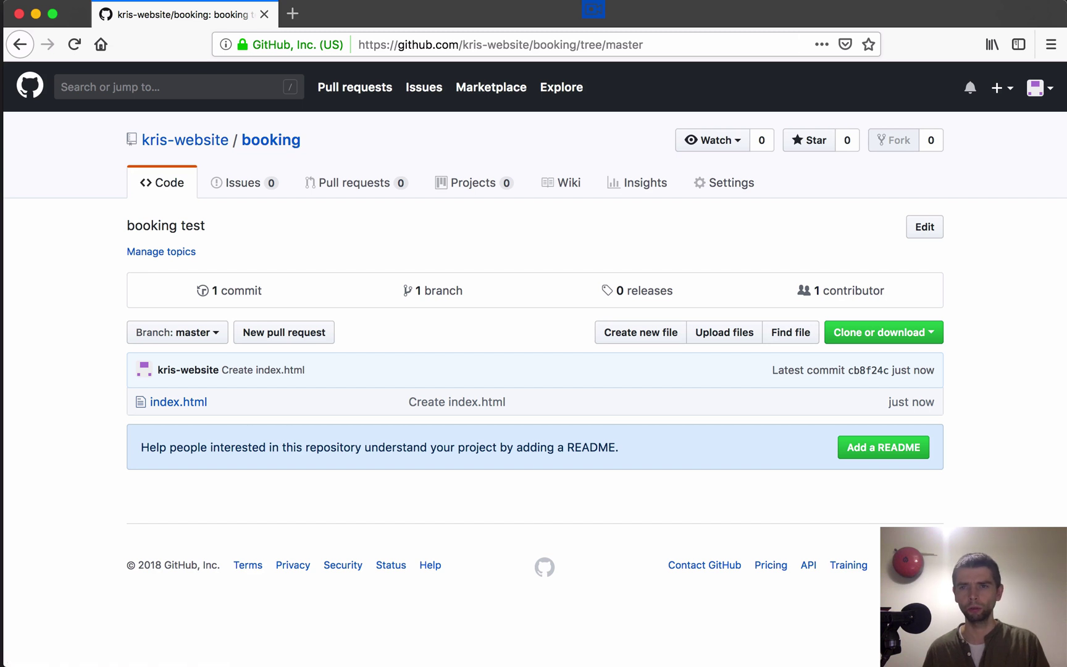
click(1040, 87)
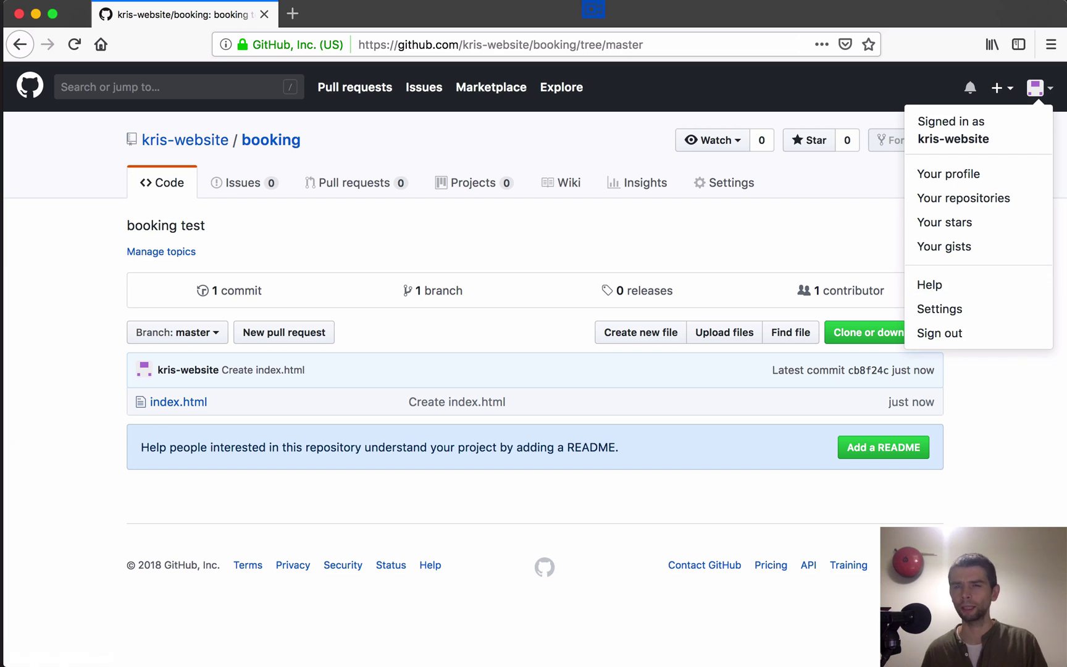
key(Escape)
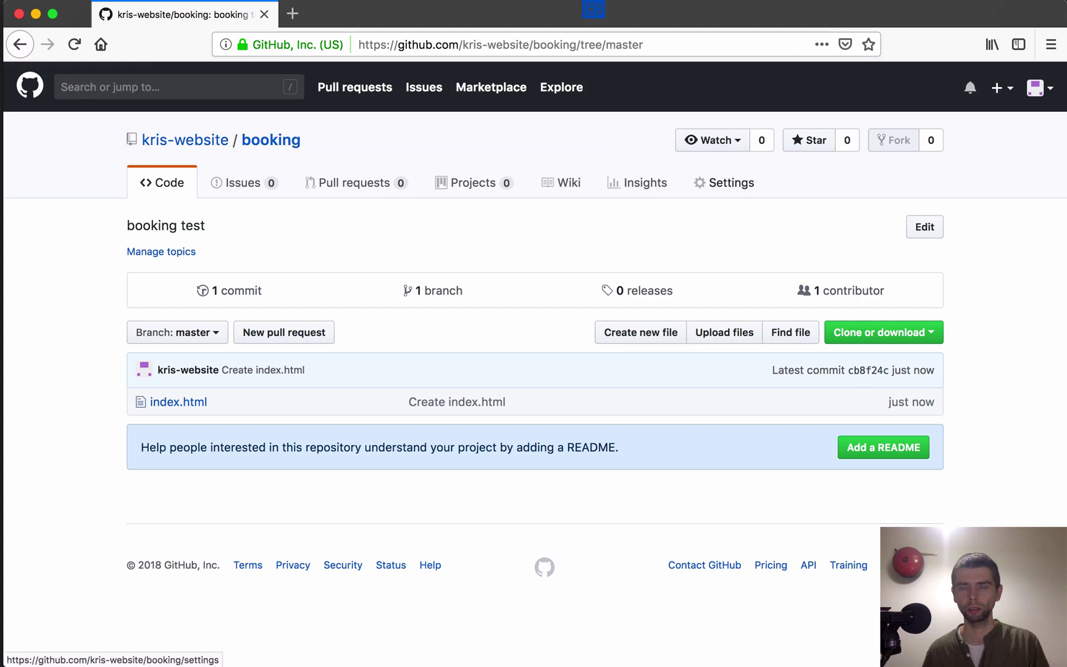
Step: Open the booking repository's Settings and scroll to the GitHub Pages section
click(720, 182)
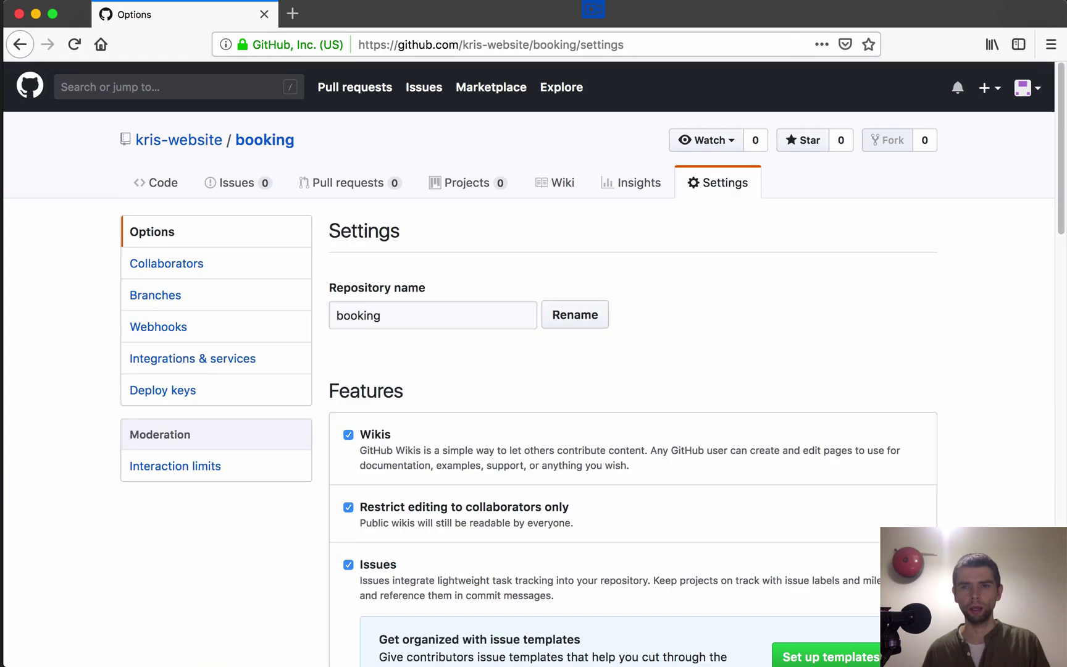
scroll(534, 364, down, 14)
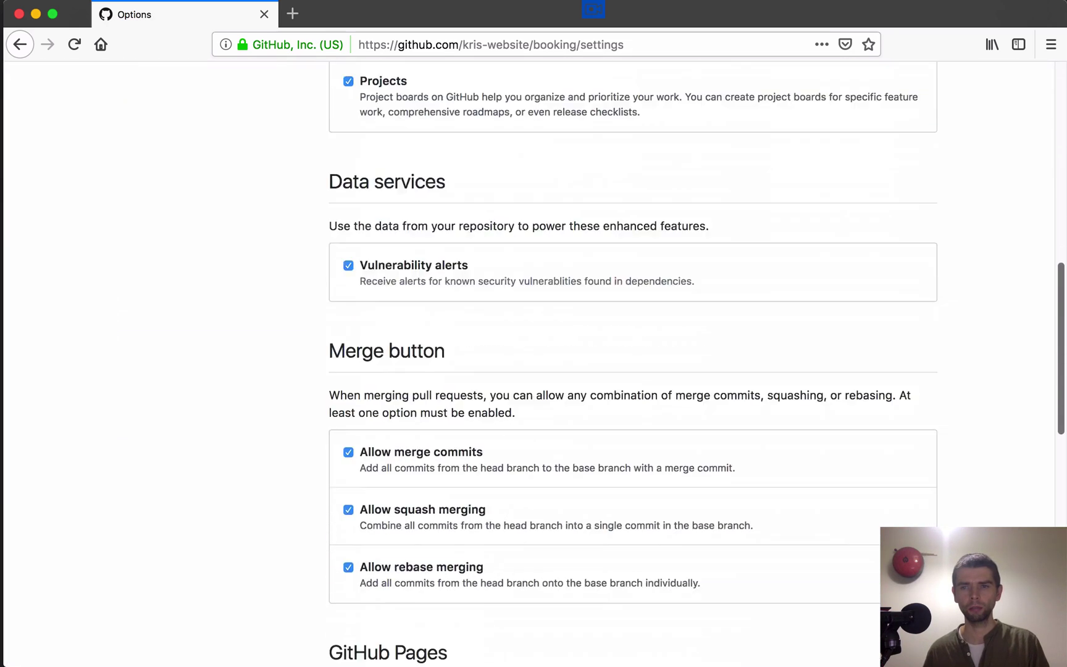
scroll(534, 364, down, 4)
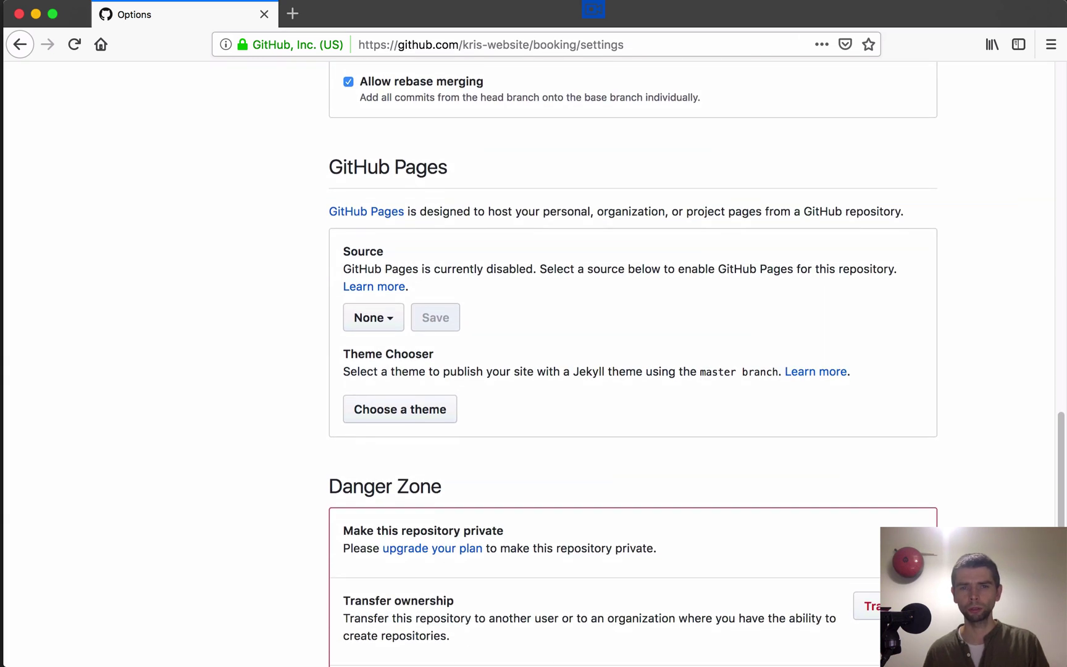
Step: Set the GitHub Pages source to the master branch and save it
click(373, 317)
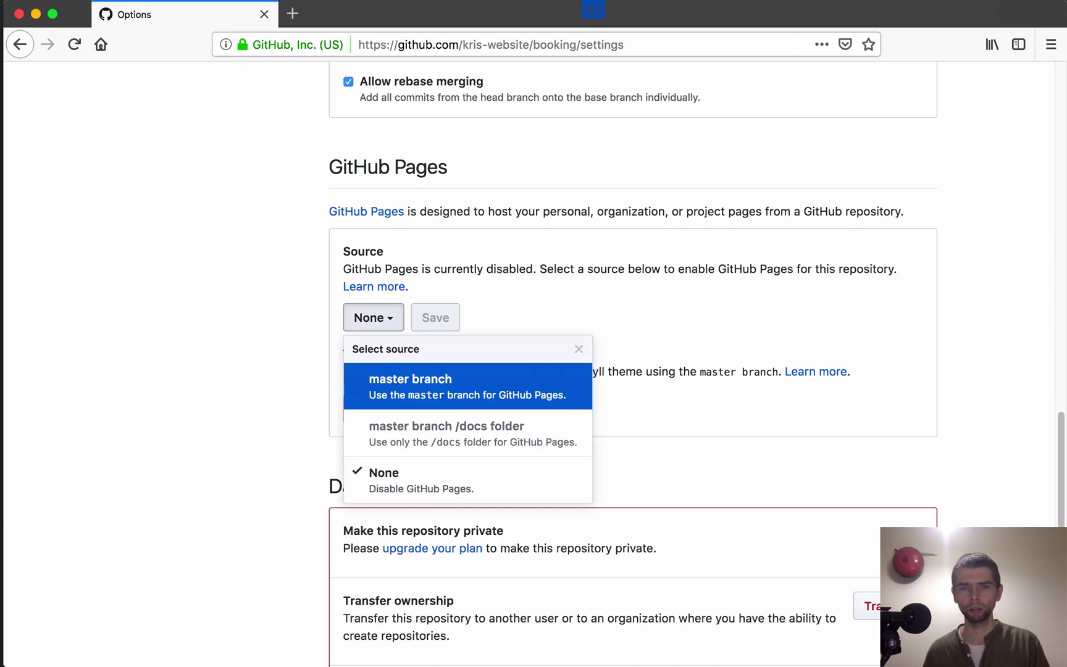
click(411, 383)
click(489, 317)
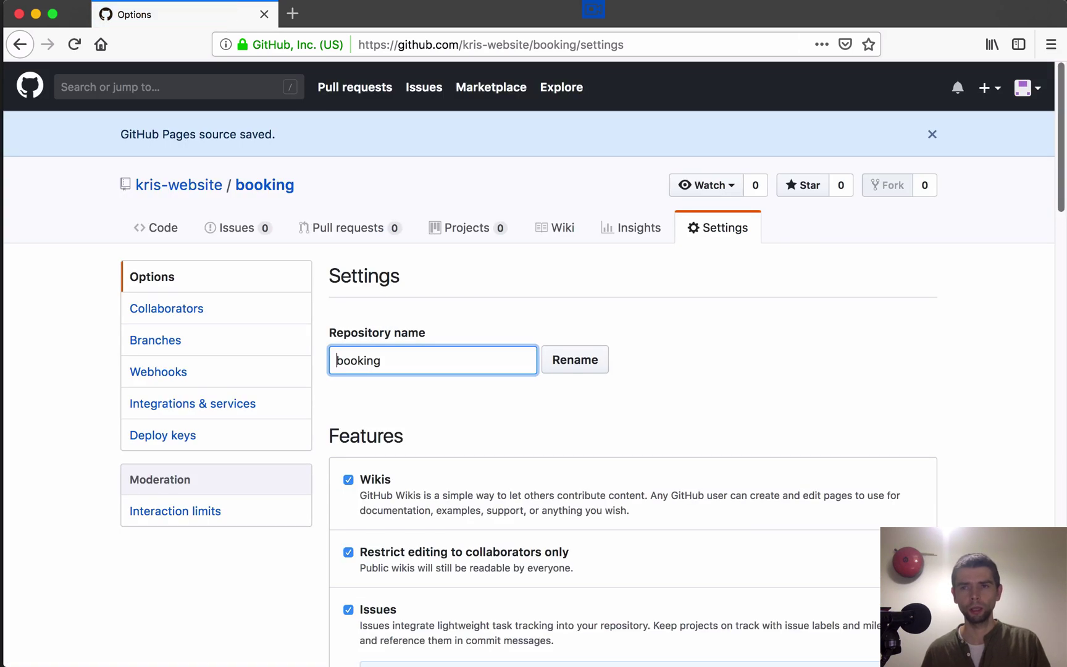
scroll(534, 370, down, 15)
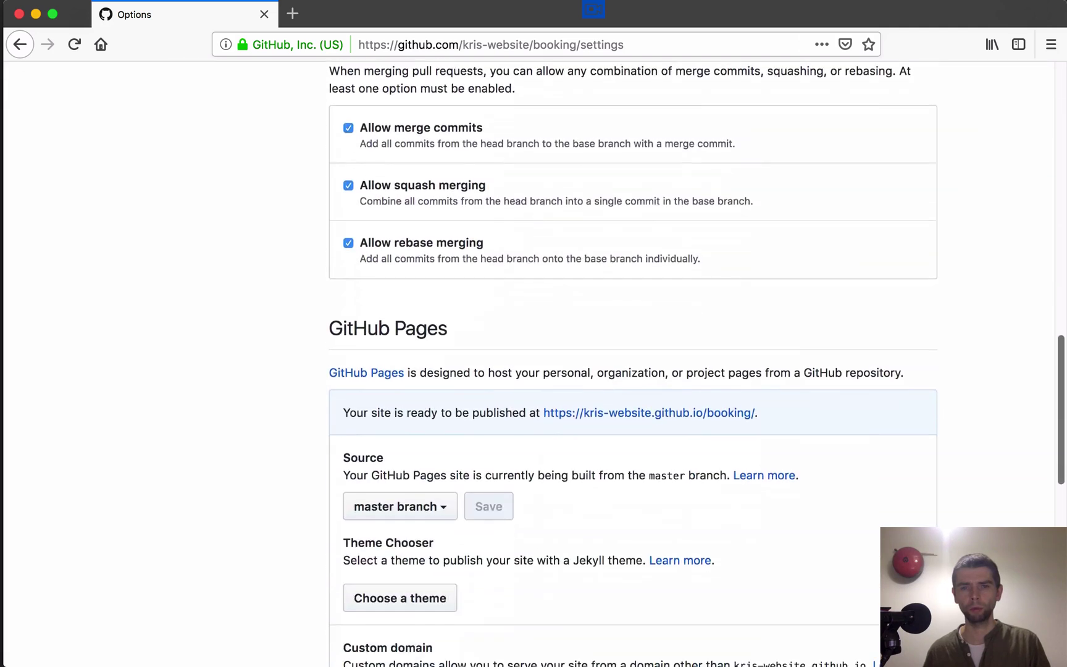
scroll(534, 371, down, 2)
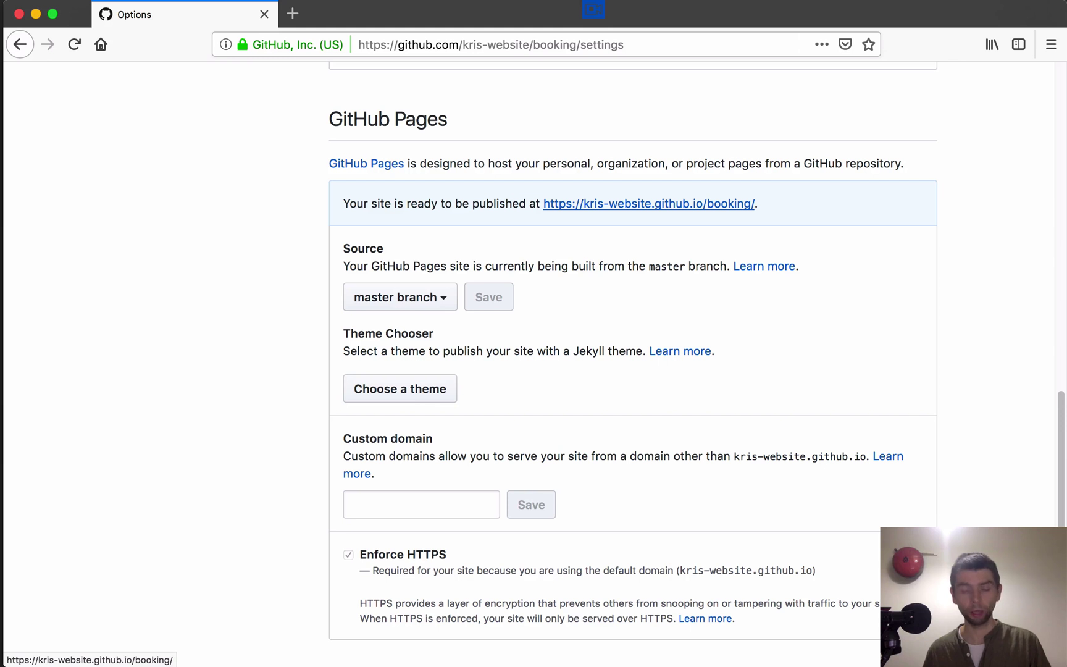
Step: Open the published booking site in a new tab, view it, then return to settings
right_click(632, 204)
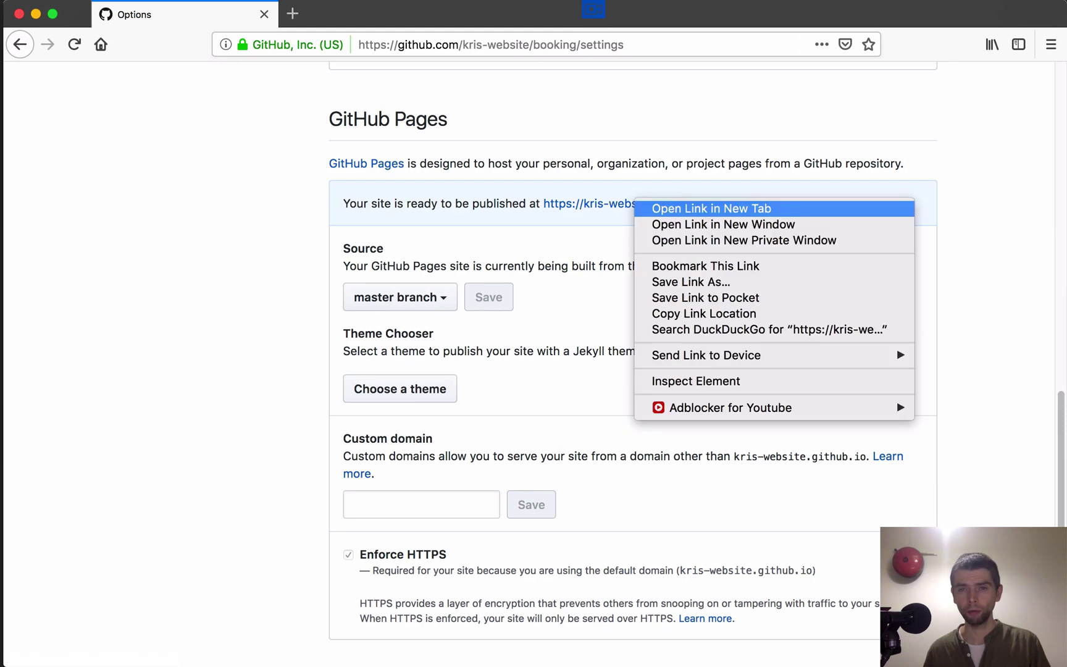
click(642, 208)
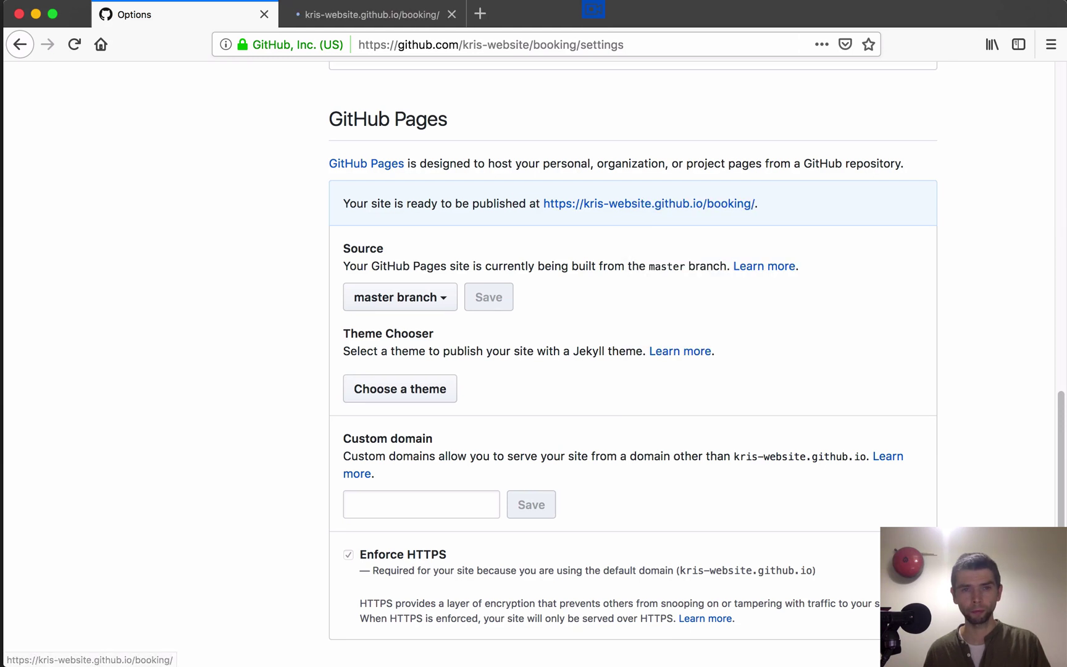
key(ctrl+Tab)
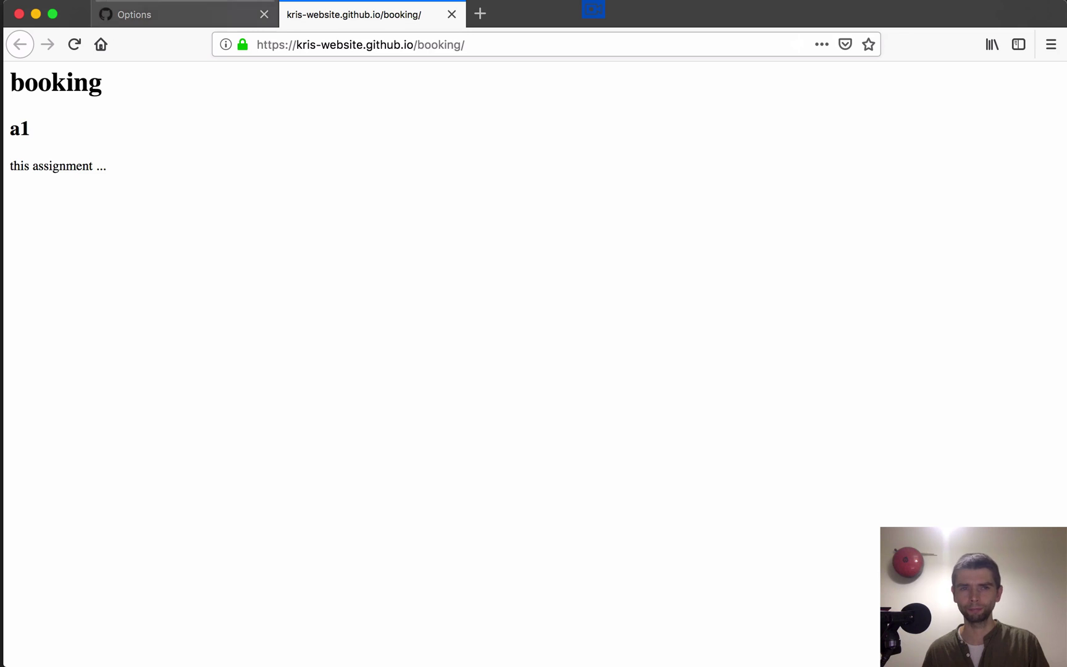
key(ctrl+shift+Tab)
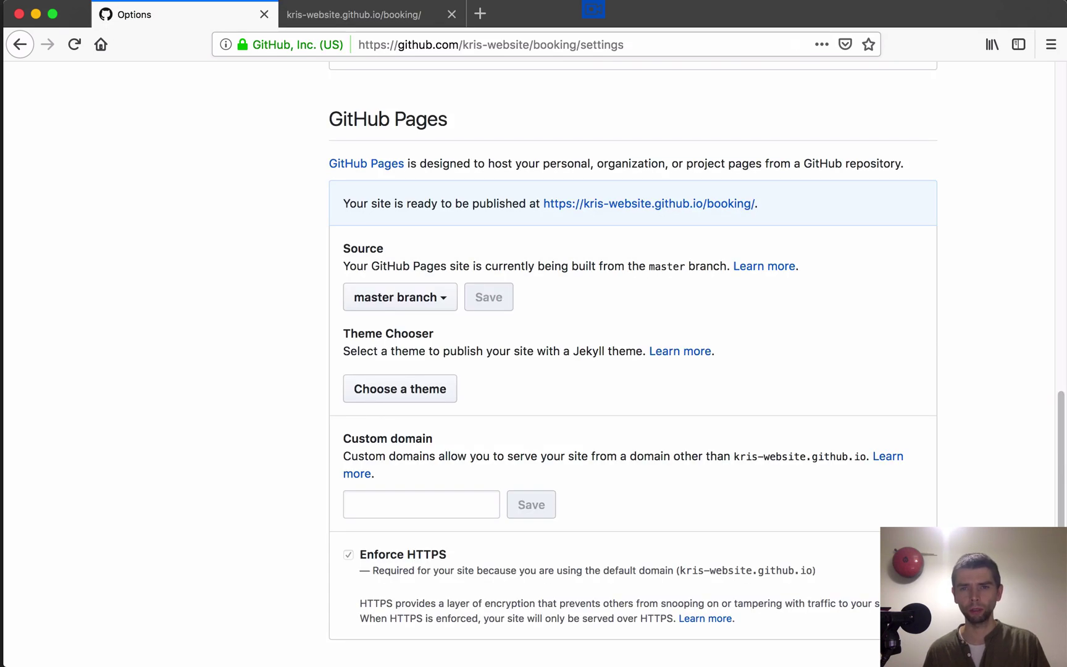
scroll(618, 371, up, 15)
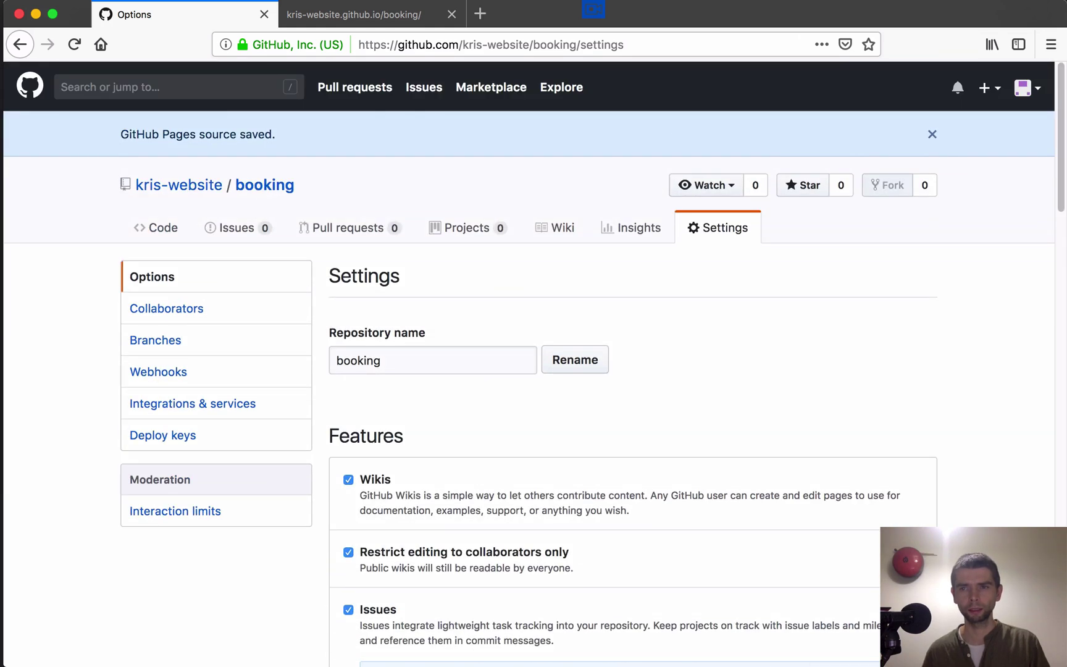
scroll(617, 371, down, 15)
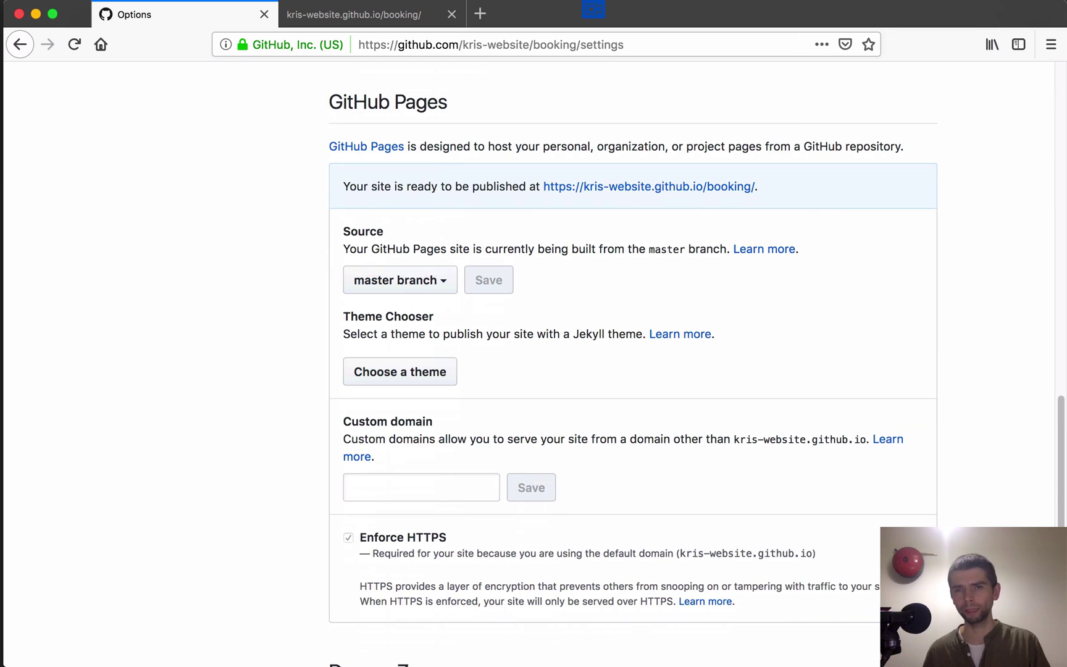
click(401, 280)
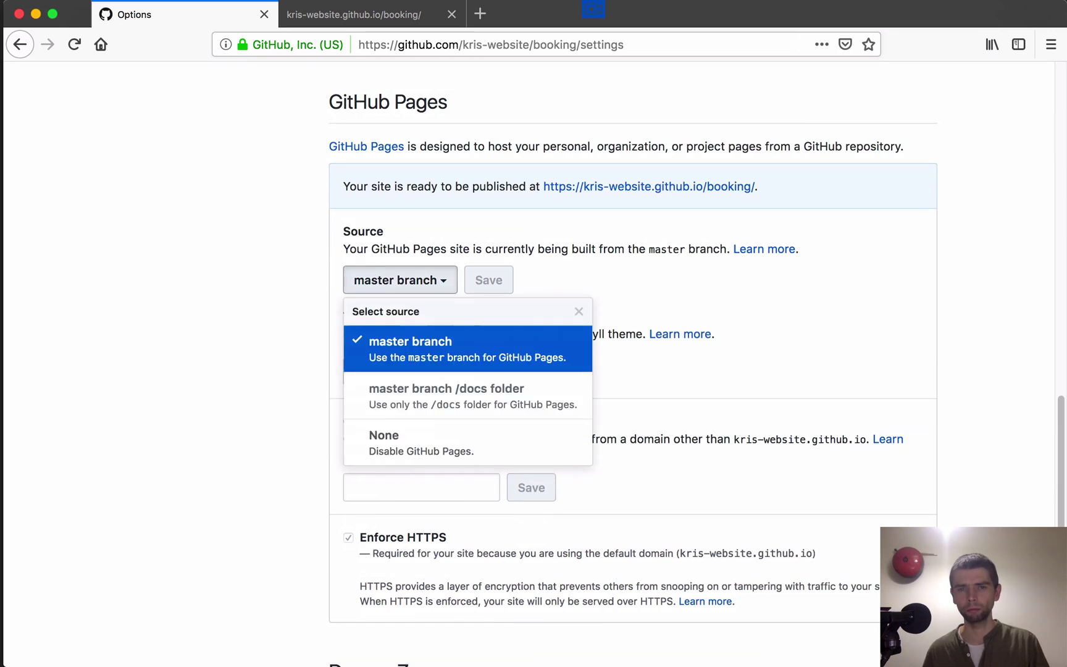
key(Escape)
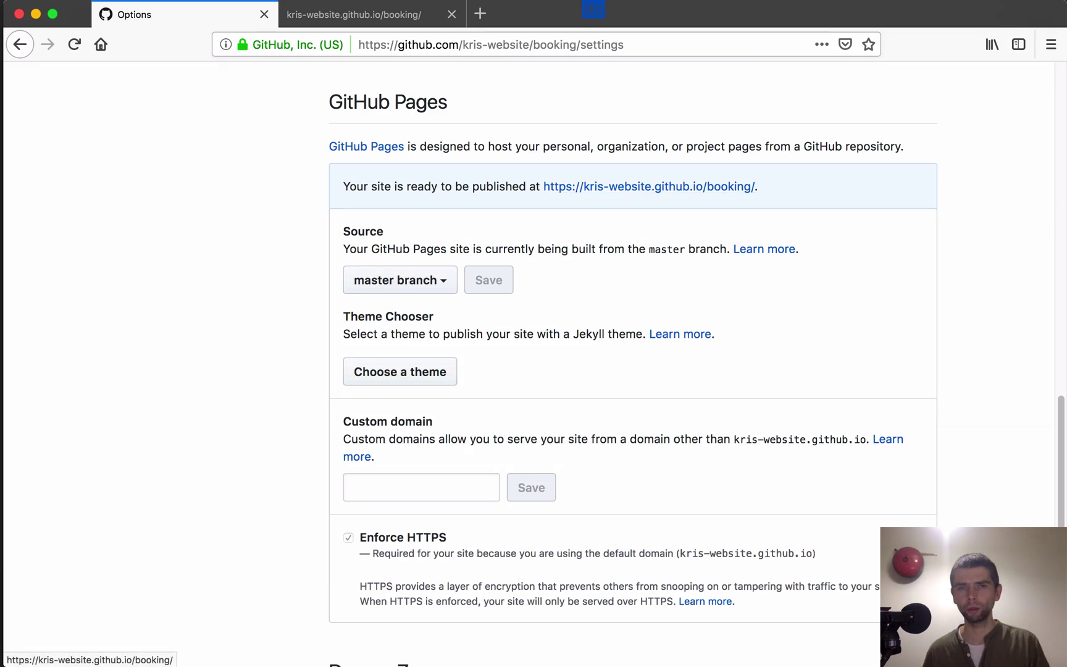
click(354, 14)
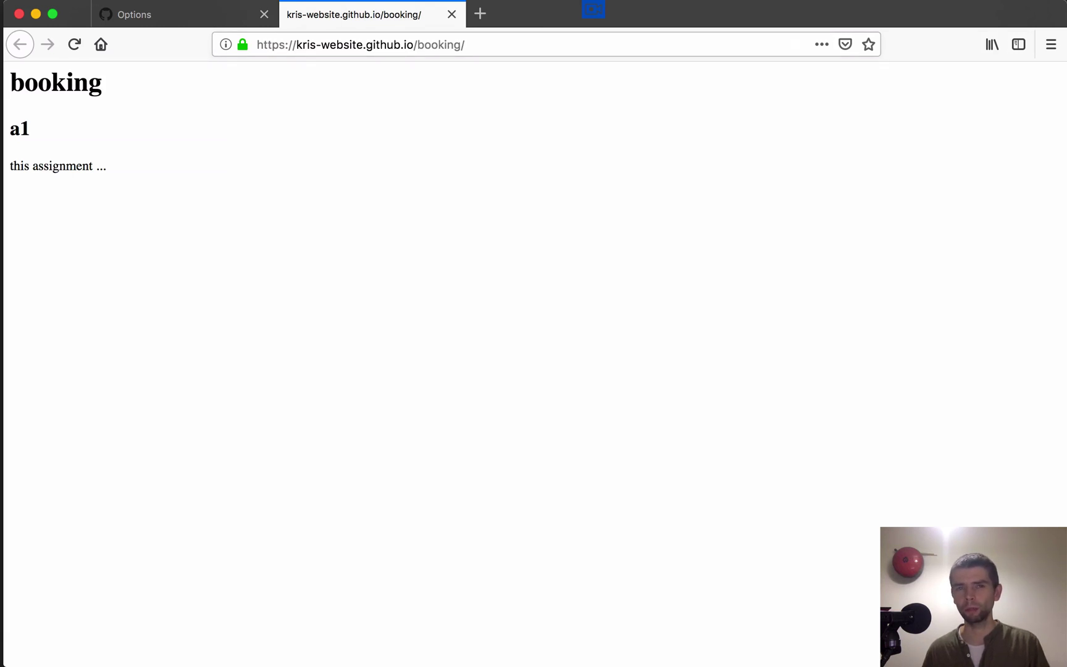
drag(468, 45, 256, 45)
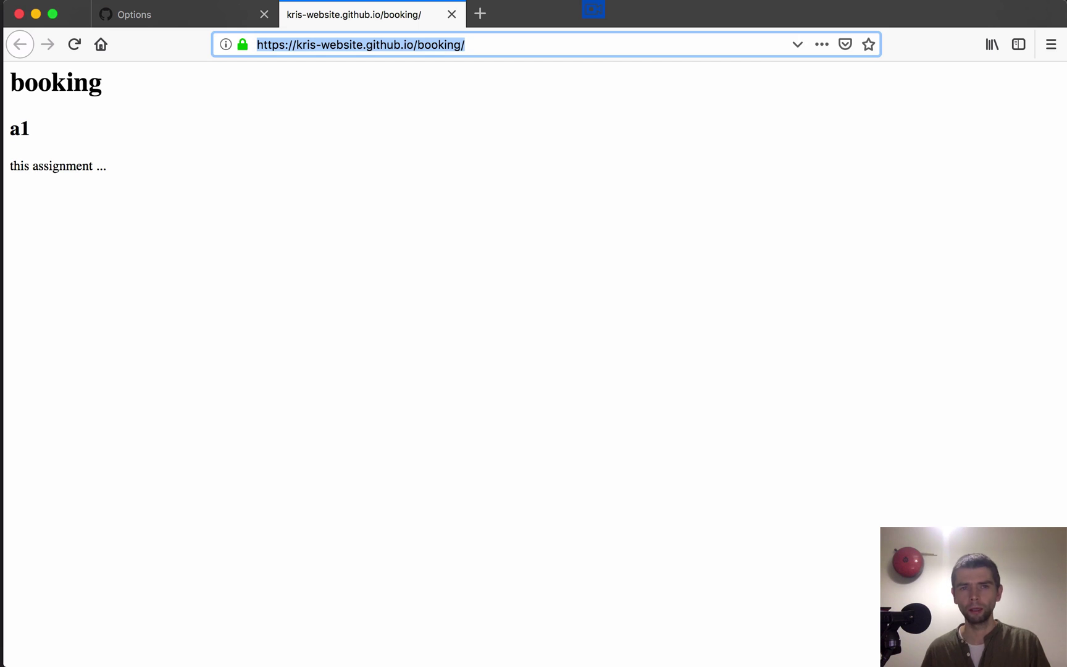
key(ctrl+shift+Tab)
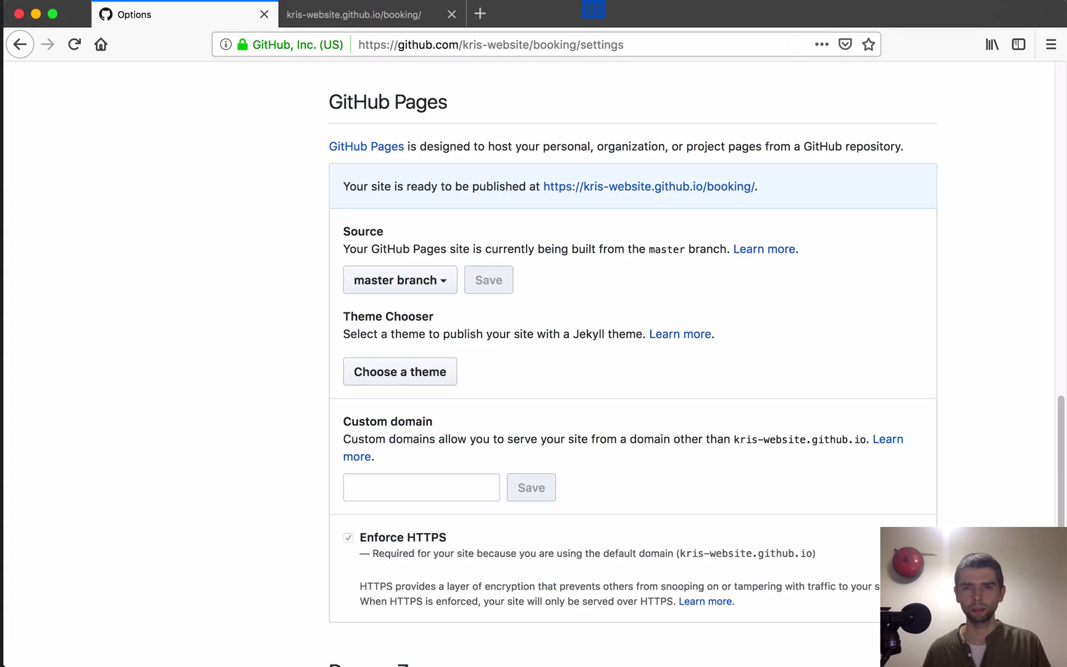
scroll(632, 371, down, 1)
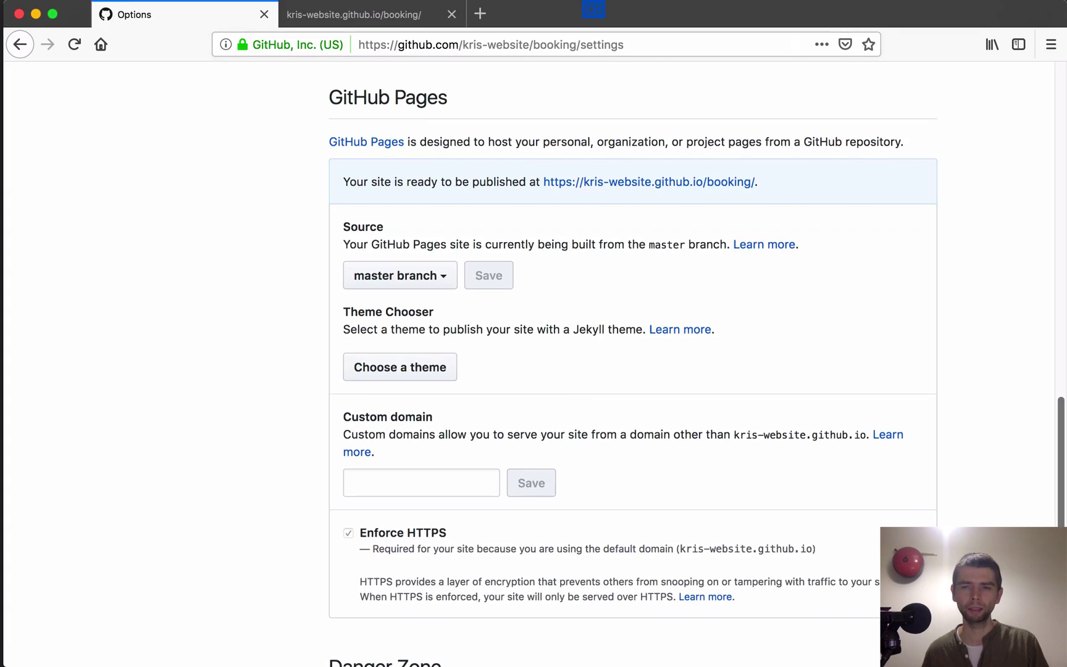
scroll(633, 370, down, 1)
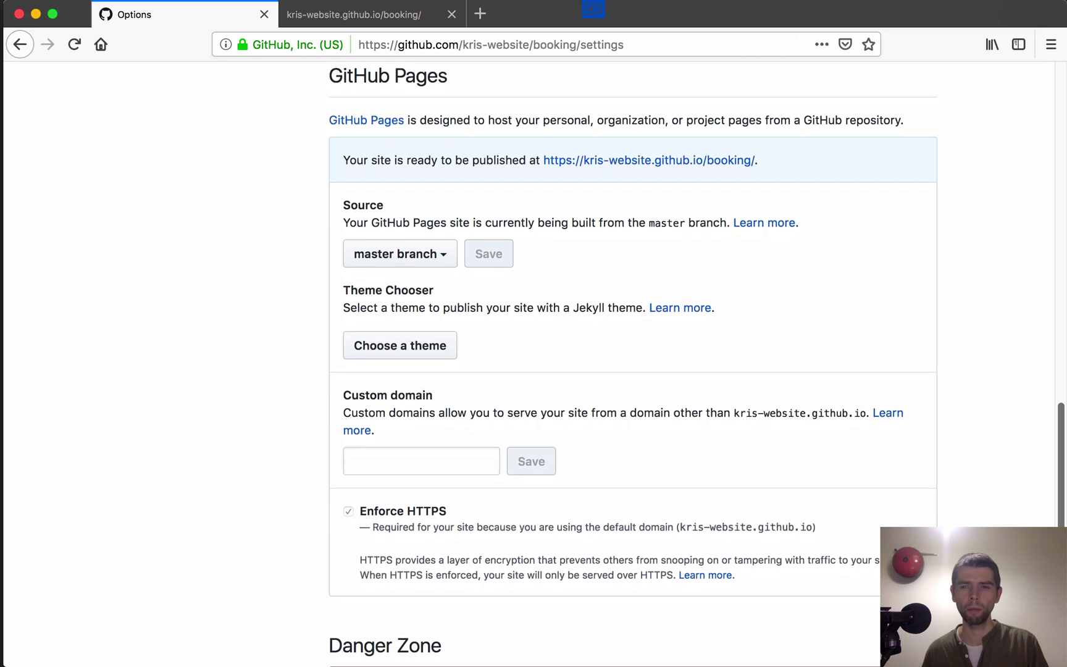
scroll(632, 370, up, 1)
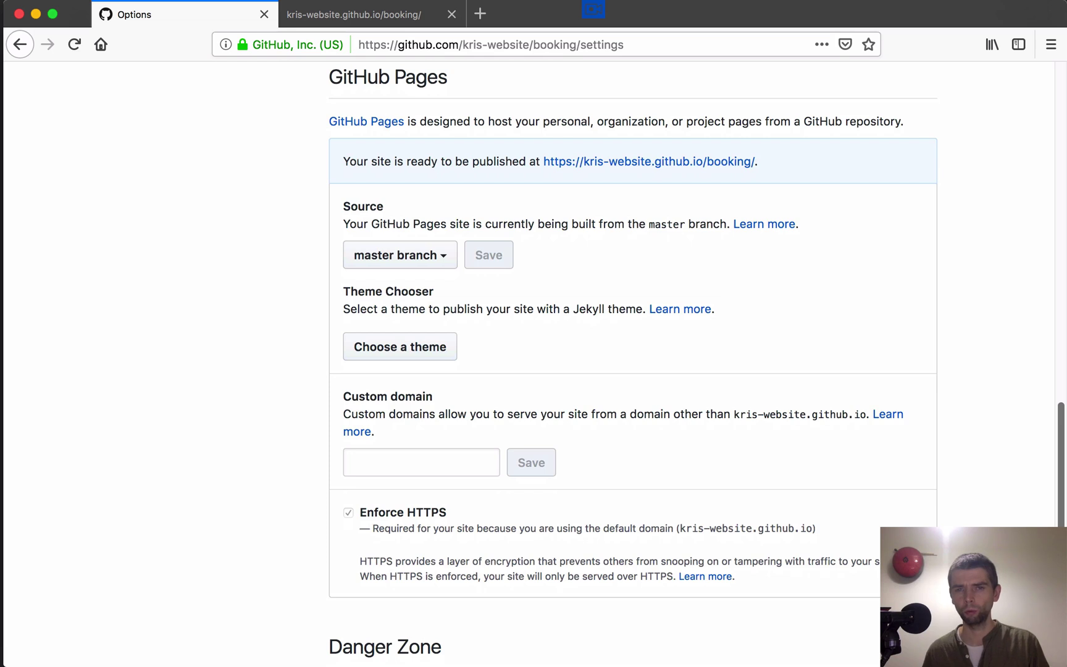
scroll(531, 370, up, 15)
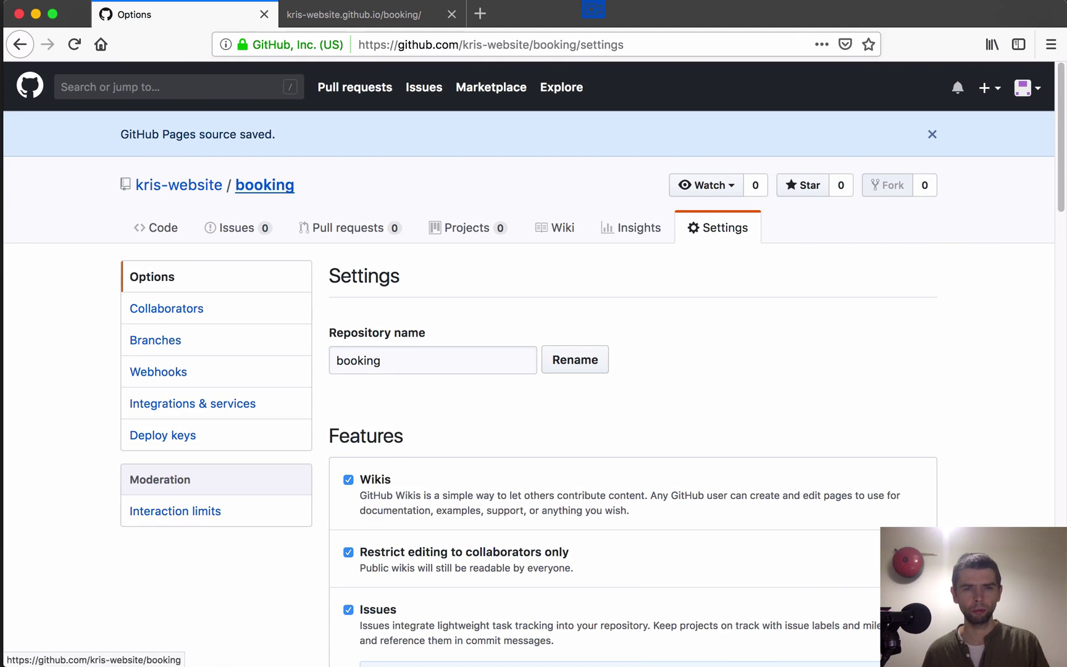
Step: Open the booking repo's index.html in the file editor and start a new browser tab
click(264, 184)
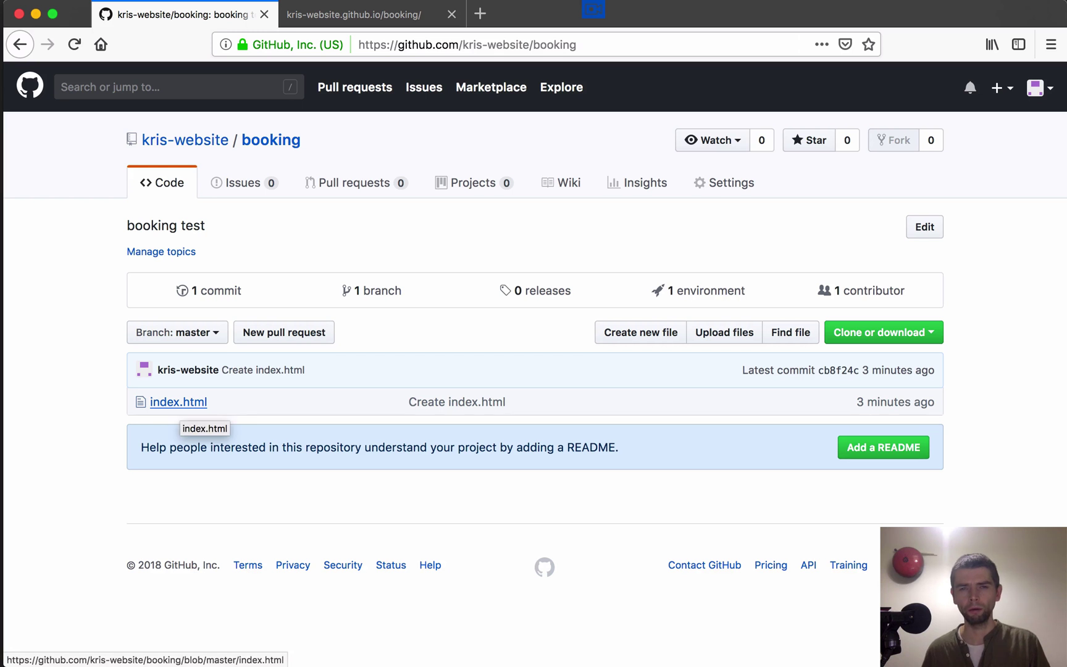
click(178, 402)
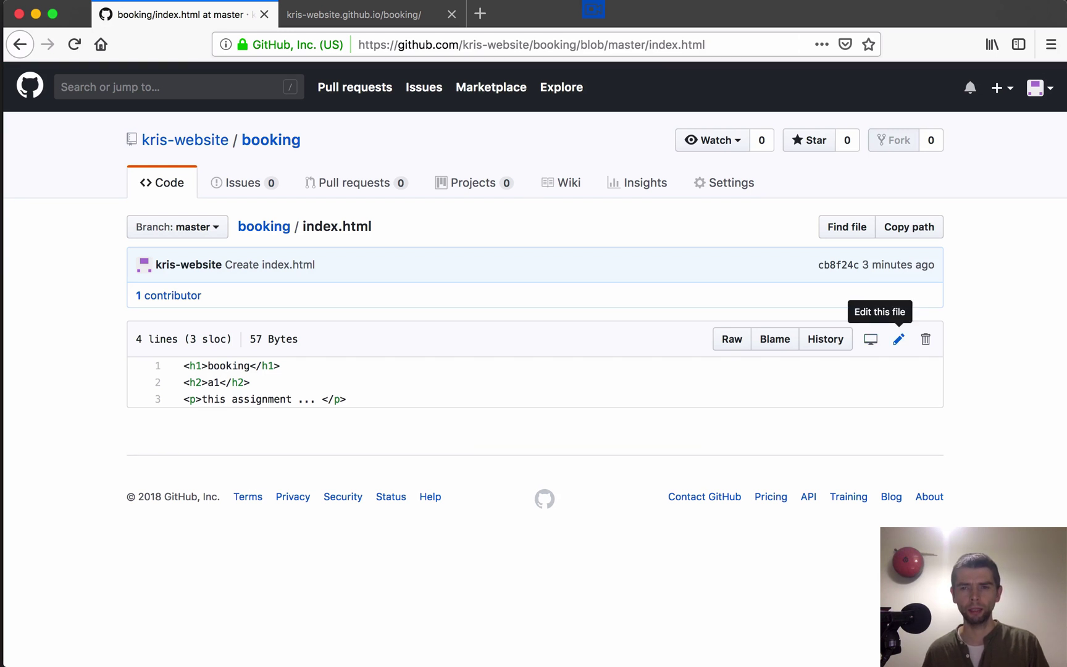
click(899, 339)
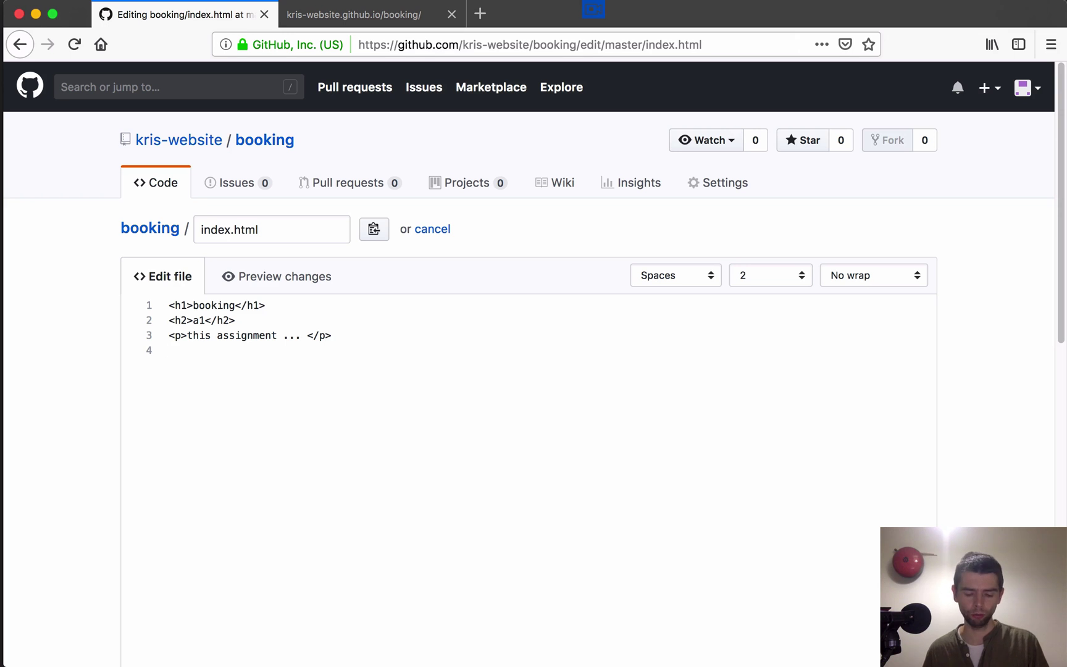
key(super+t)
Step: Web-search 'youtube' and go to the YouTube home page
text(yout)
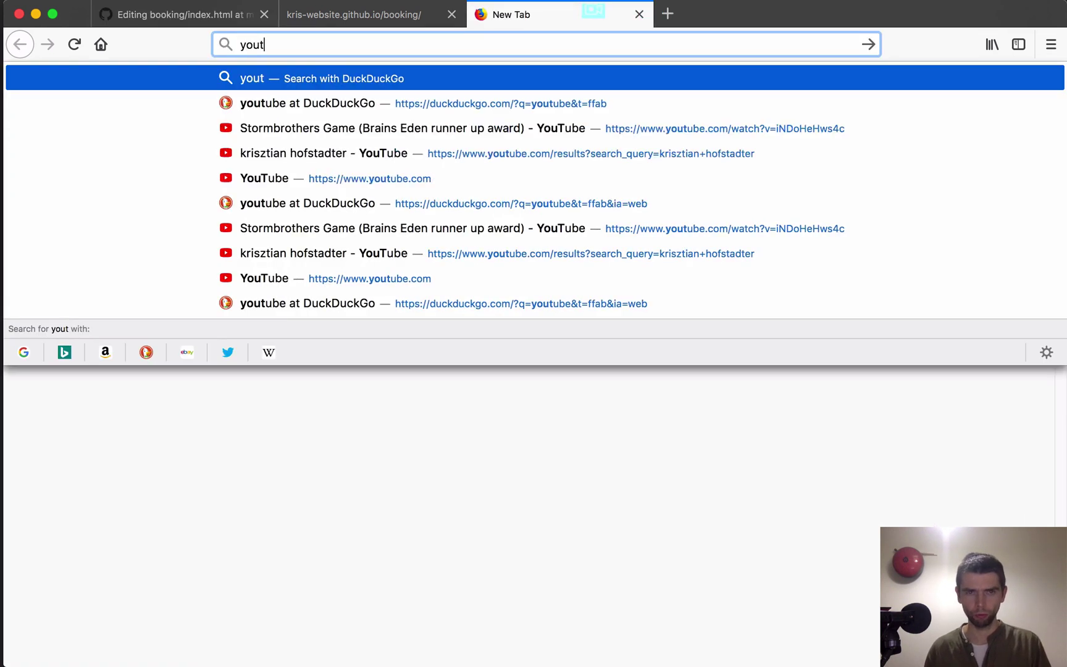
text(ube)
key(Return)
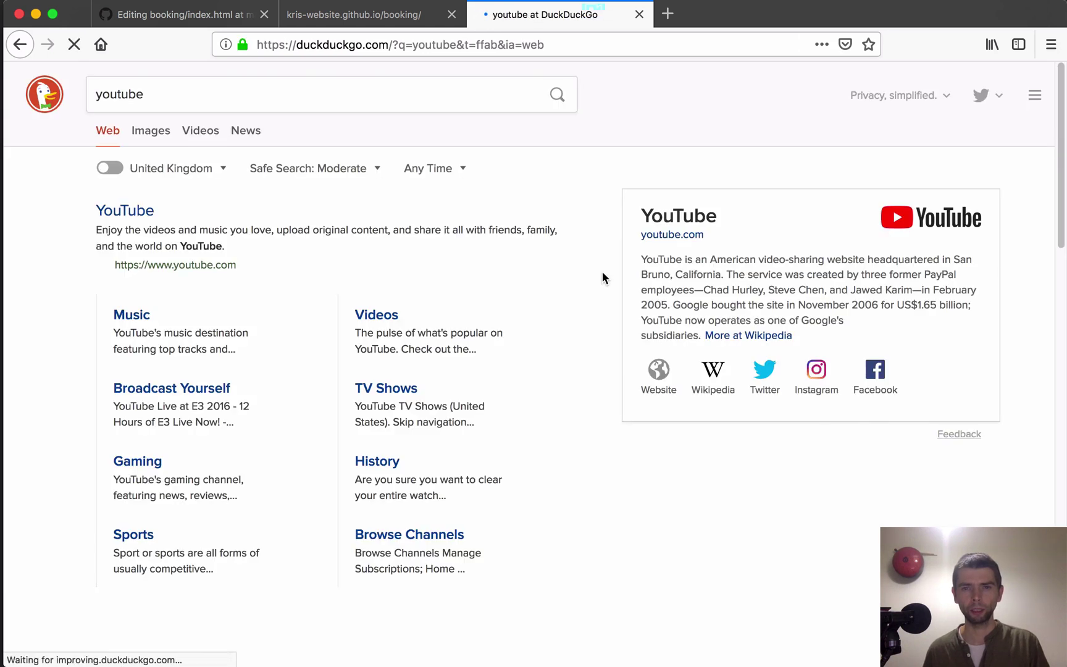
click(252, 225)
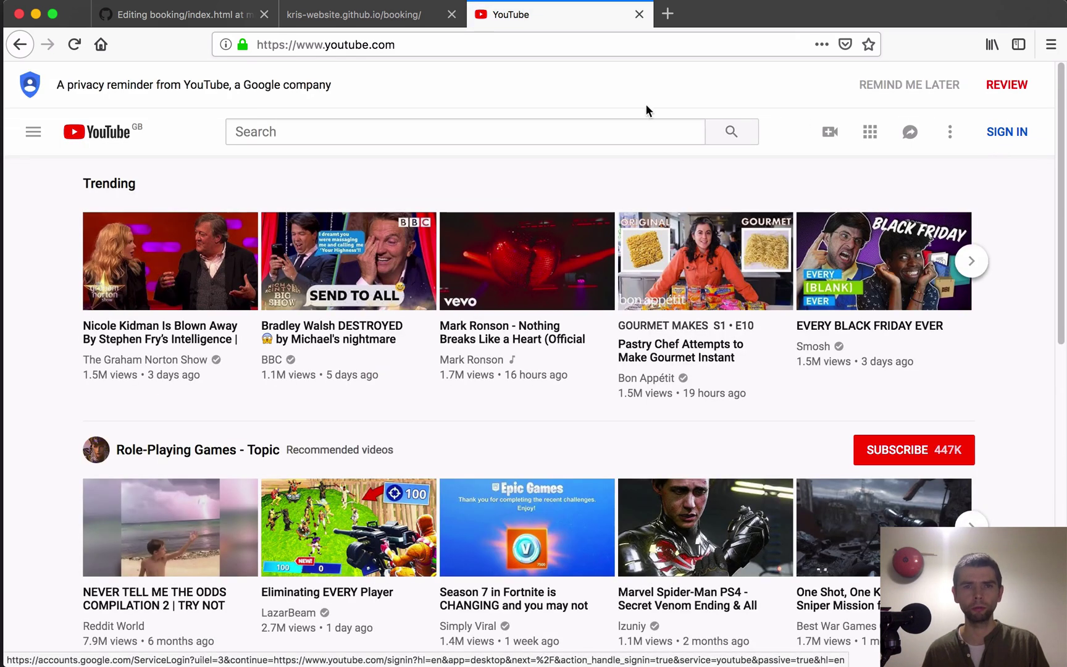
Step: Search YouTube for the creator's full name and browse the results
click(342, 126)
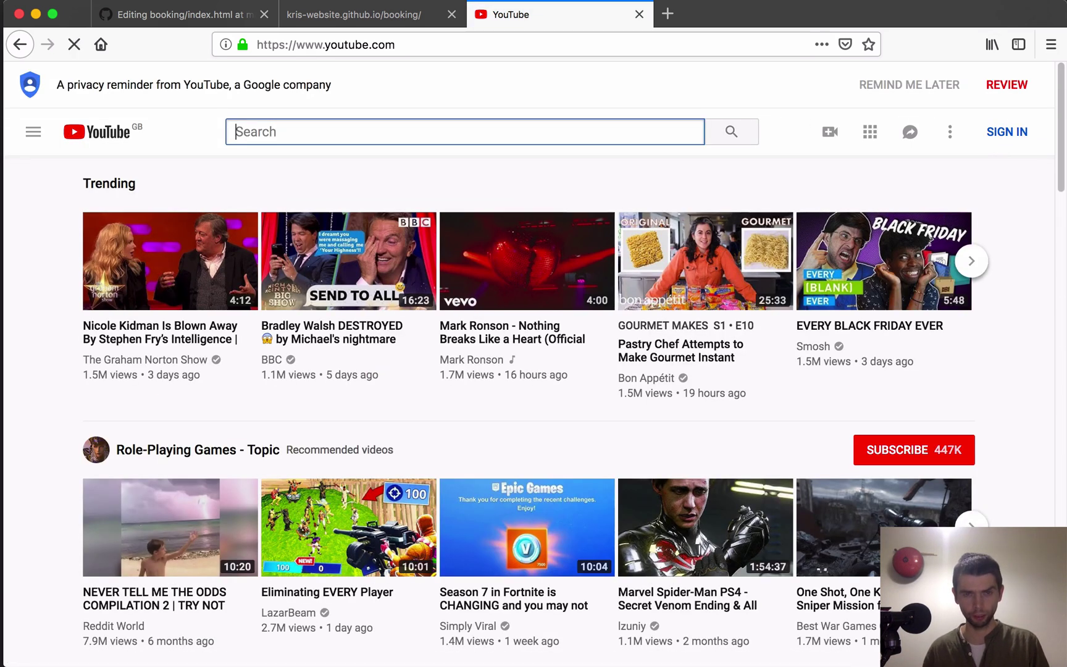
text(krisztian )
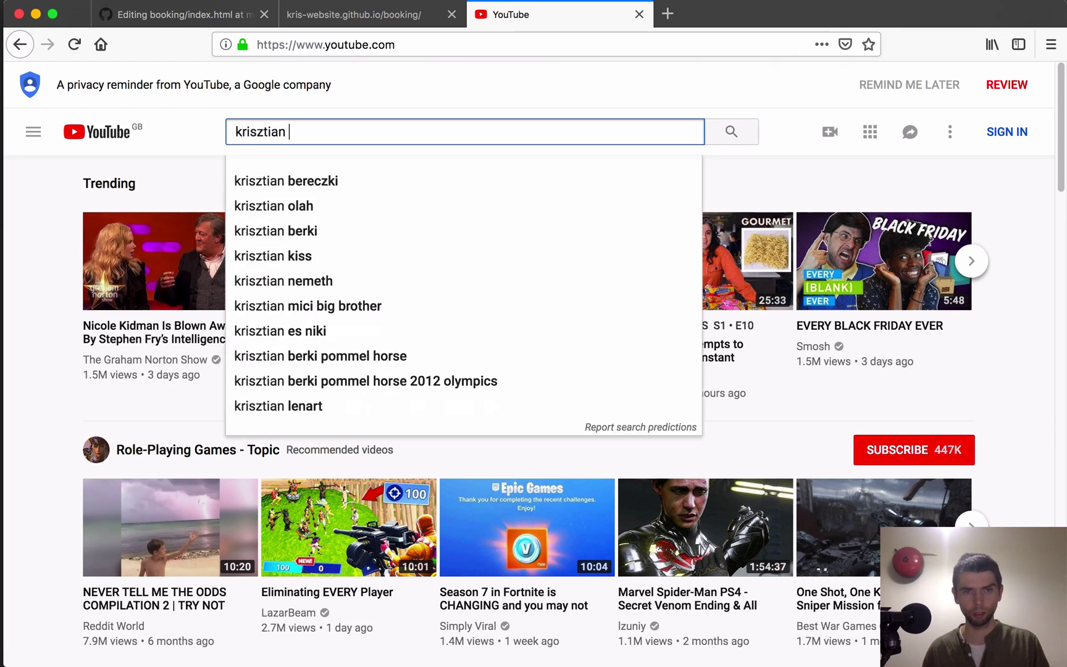
text(hofstadter)
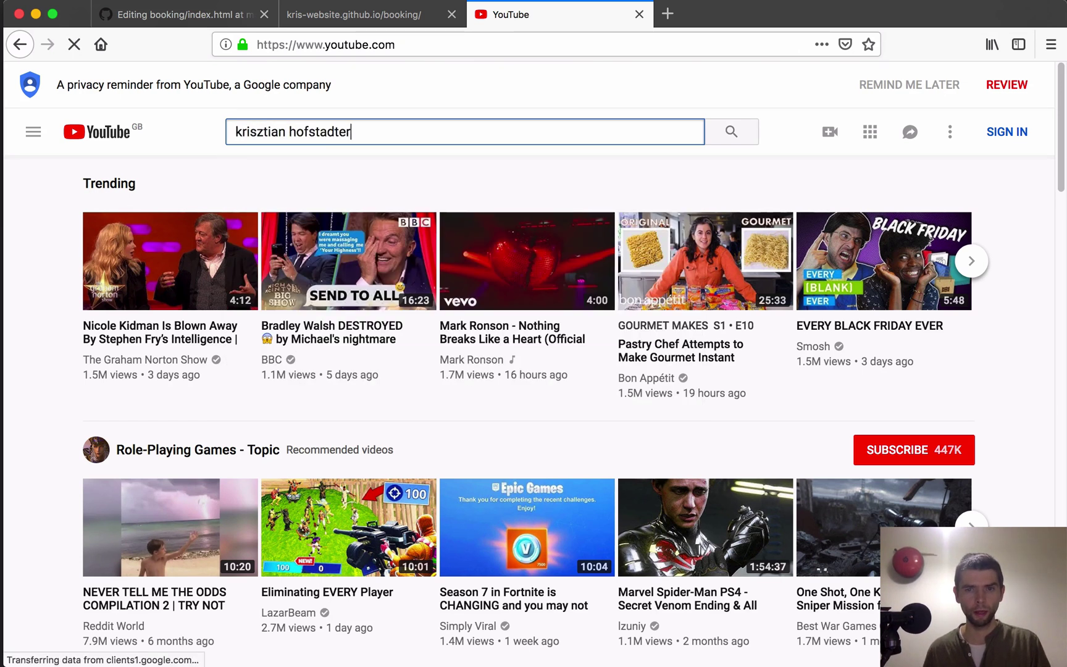
key(Return)
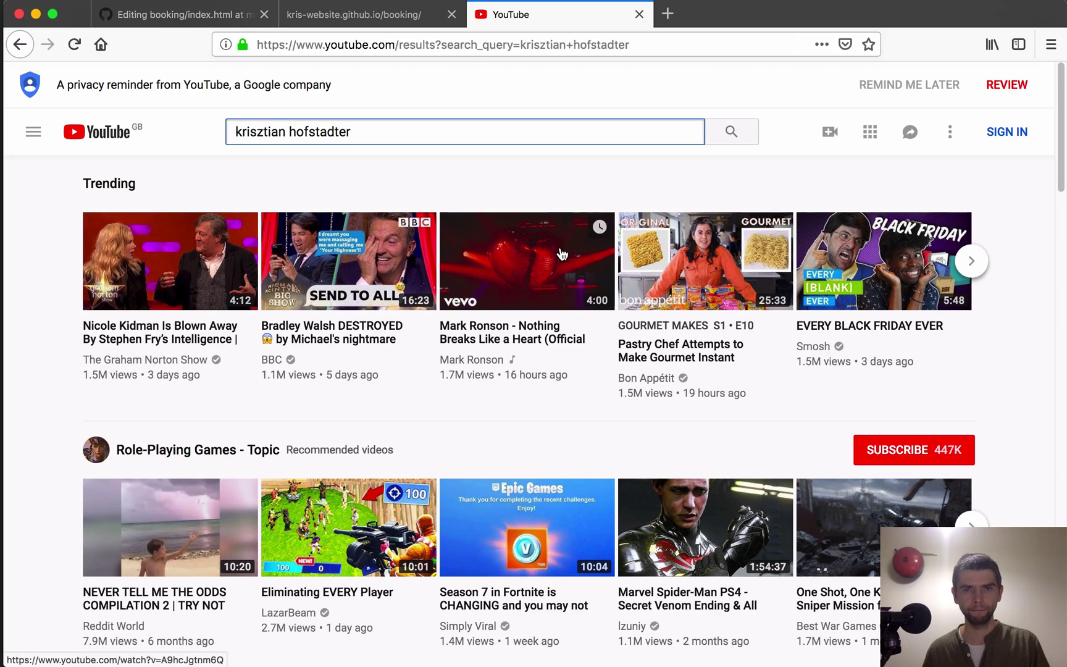
scroll(1050, 131, down, 5)
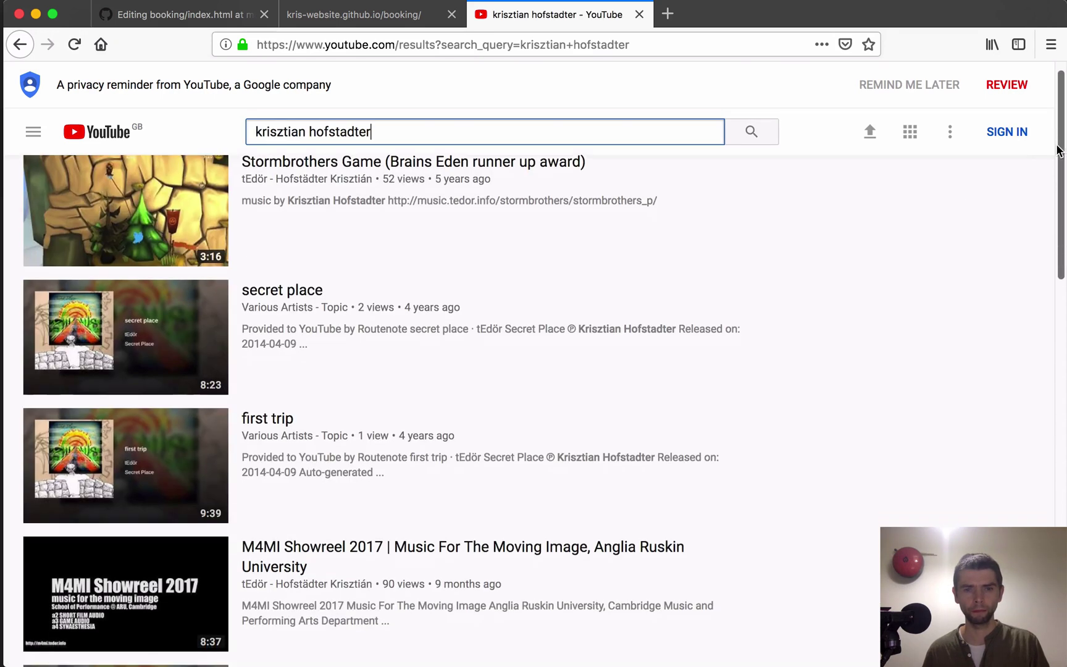
scroll(1049, 227, down, 9)
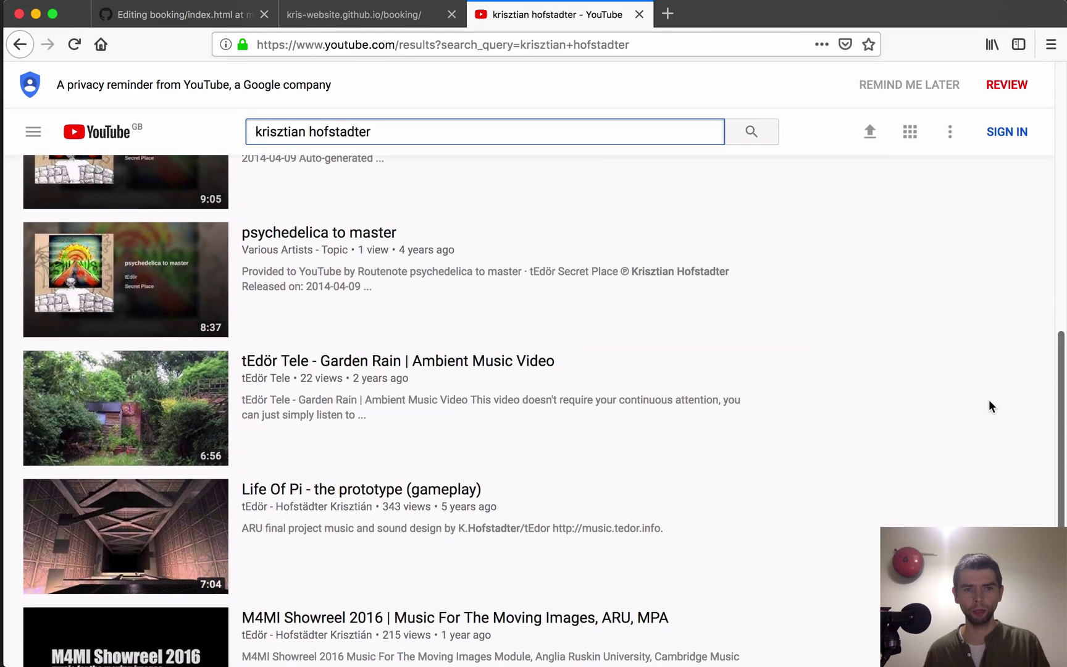
scroll(1000, 247, up, 11)
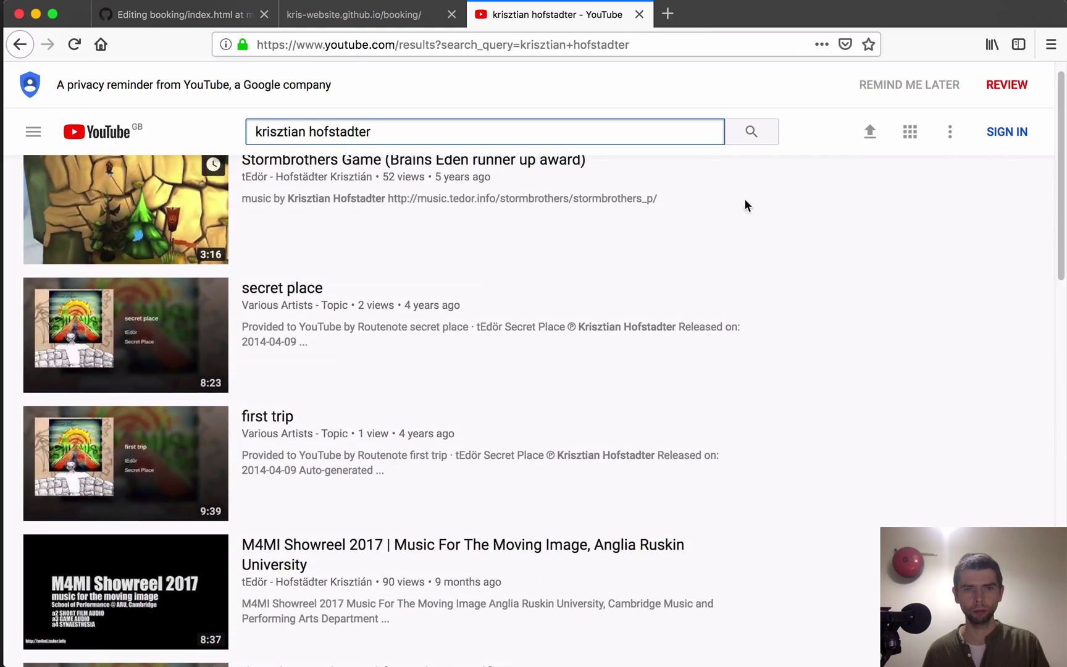
Step: Open and pause the first trip video, copy its iframe embed code, and return to index.html
click(261, 419)
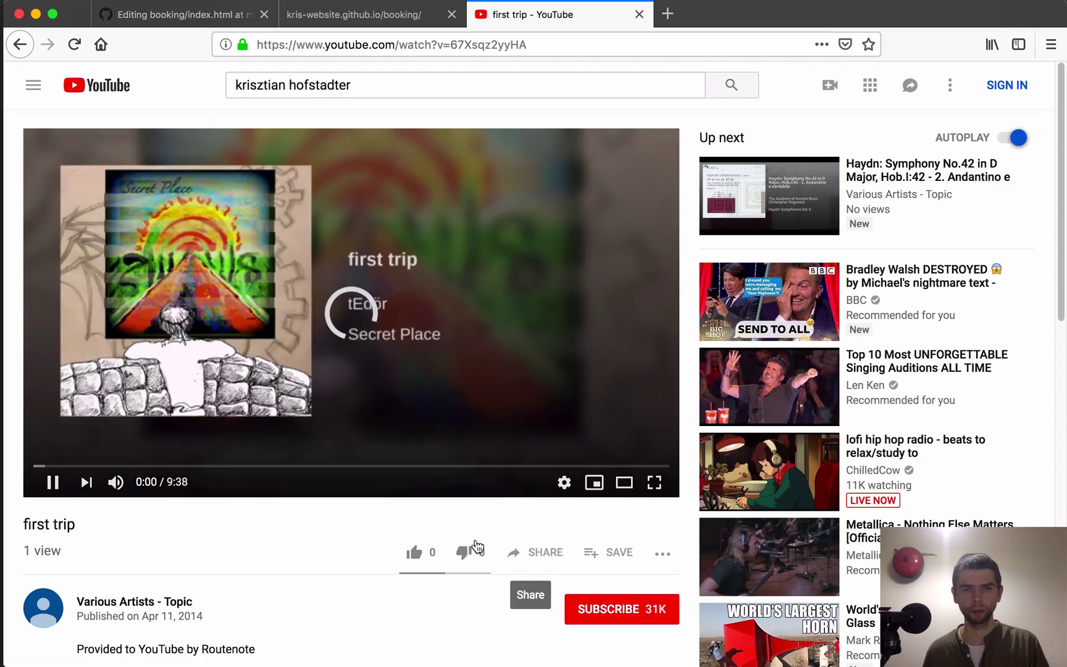
click(52, 482)
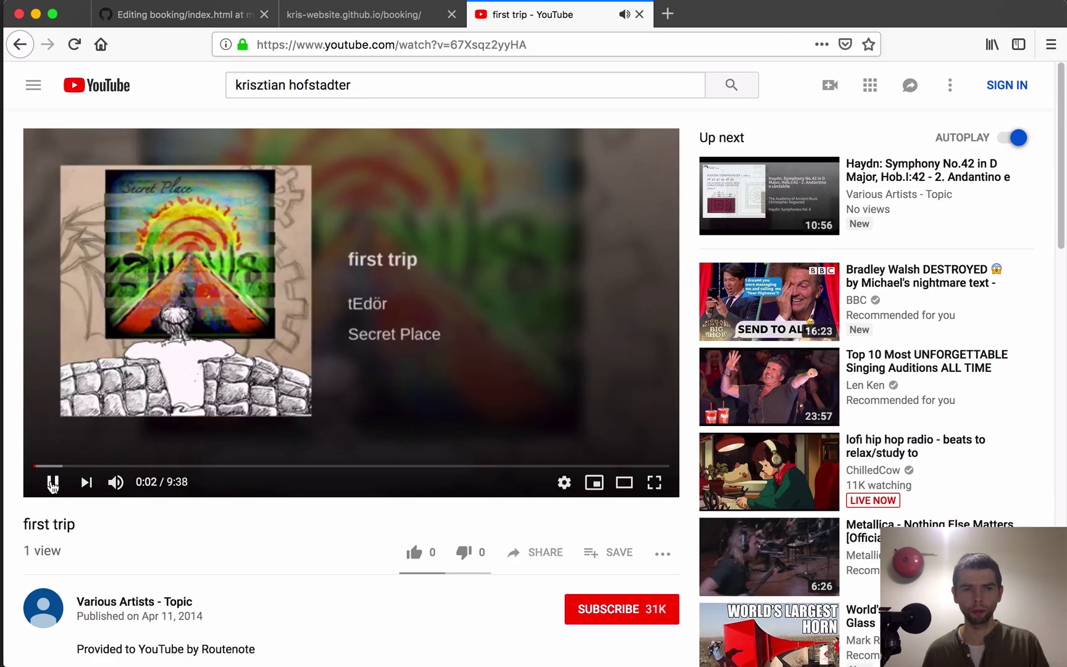
click(546, 555)
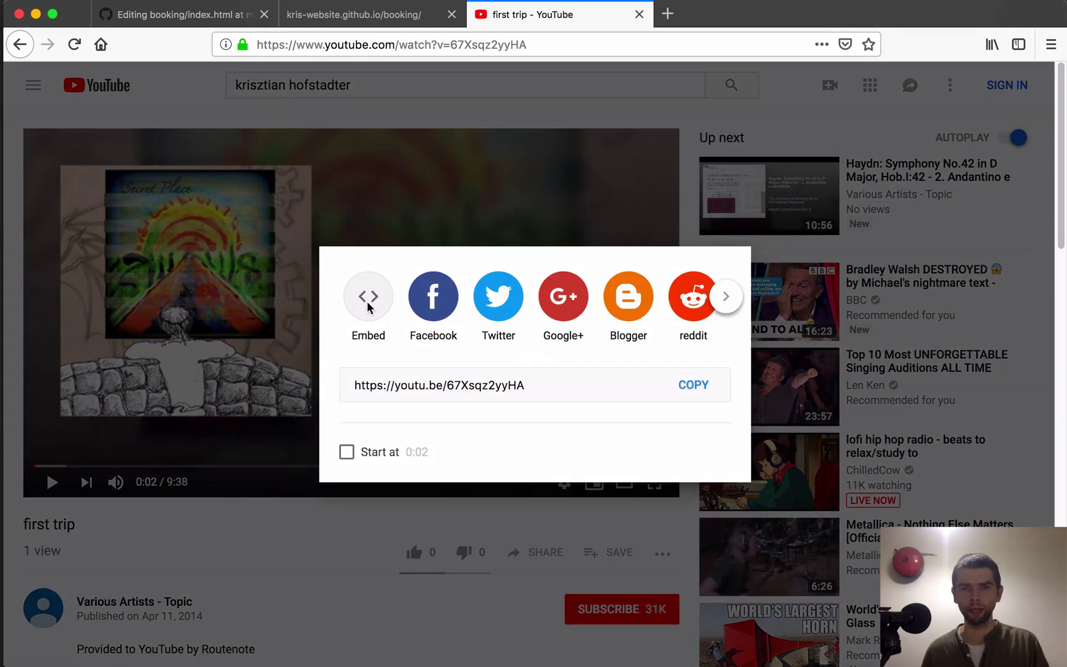
click(369, 304)
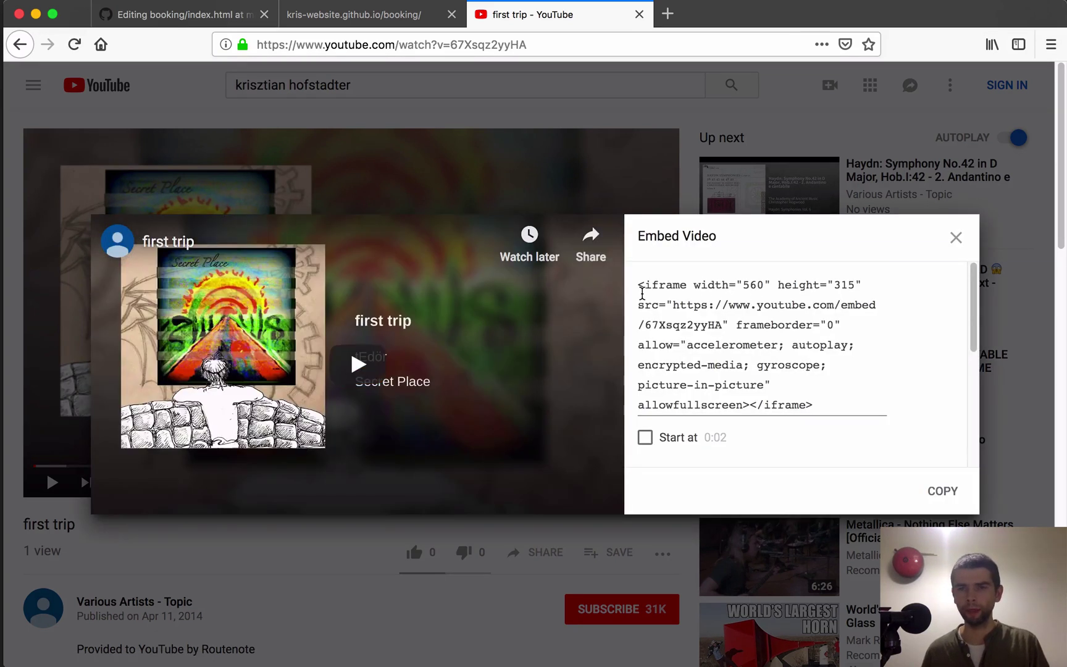
drag(641, 284, 834, 412)
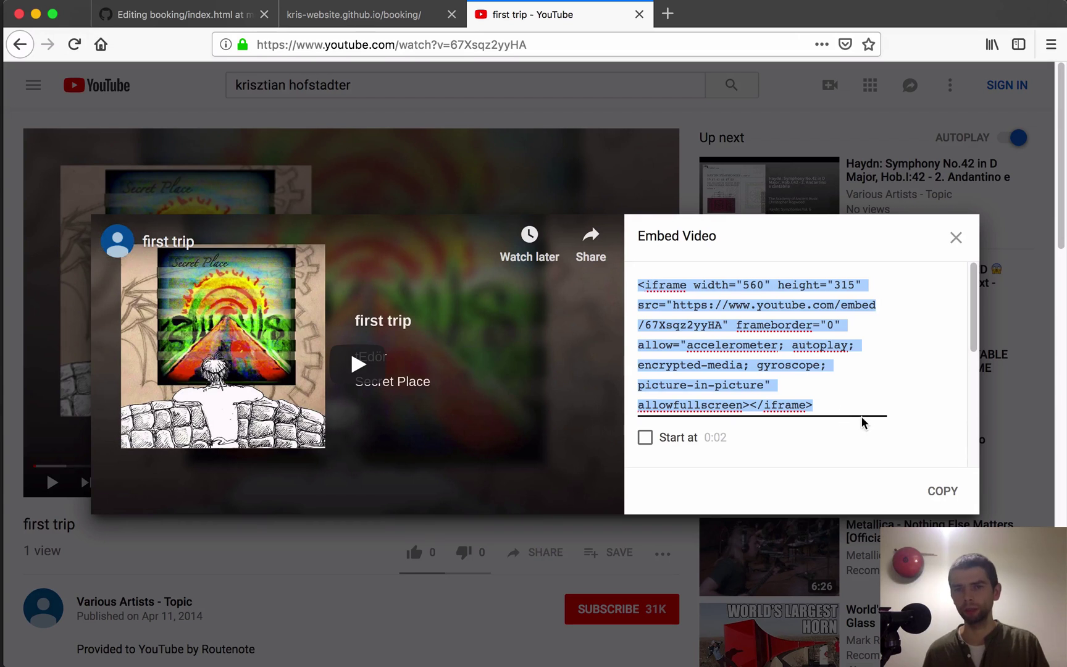
click(648, 276)
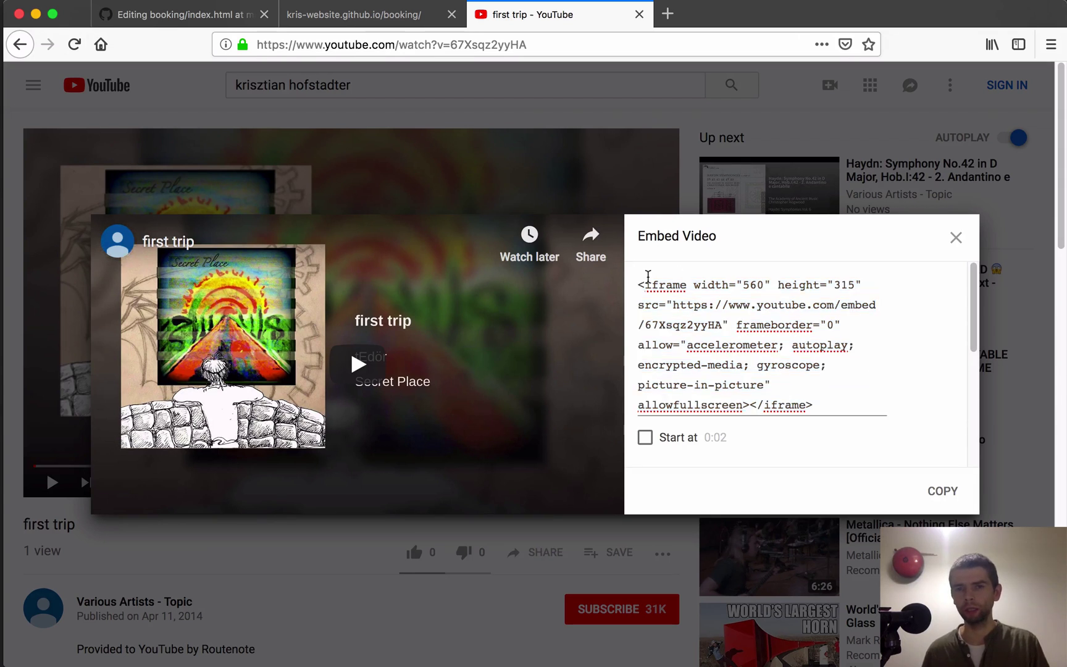
shift+click(831, 405)
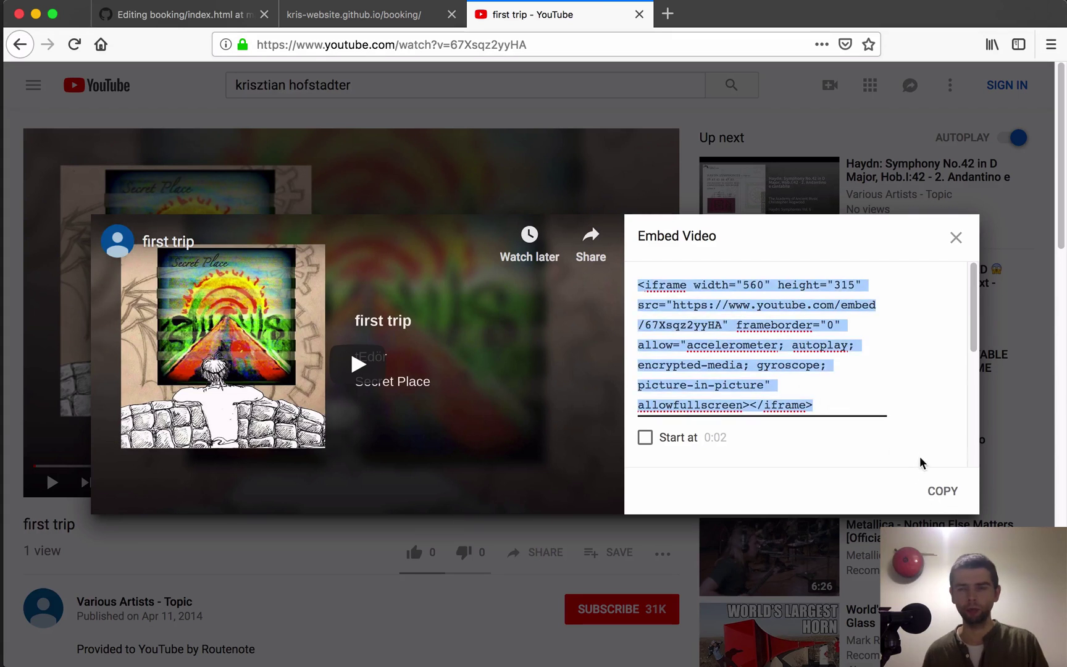
click(944, 493)
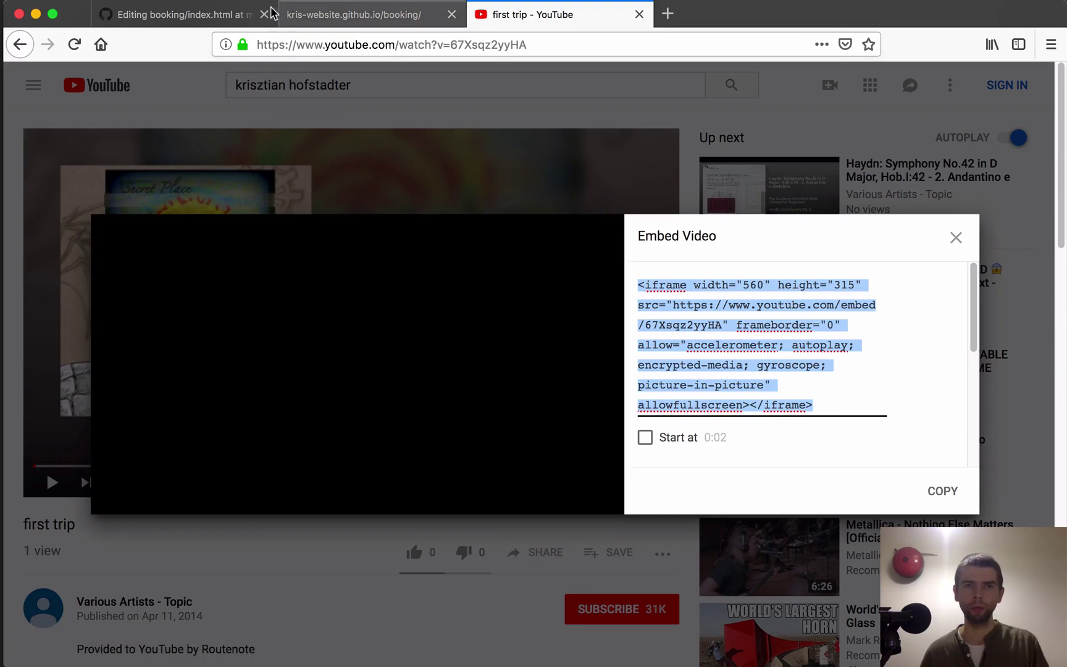
click(228, 13)
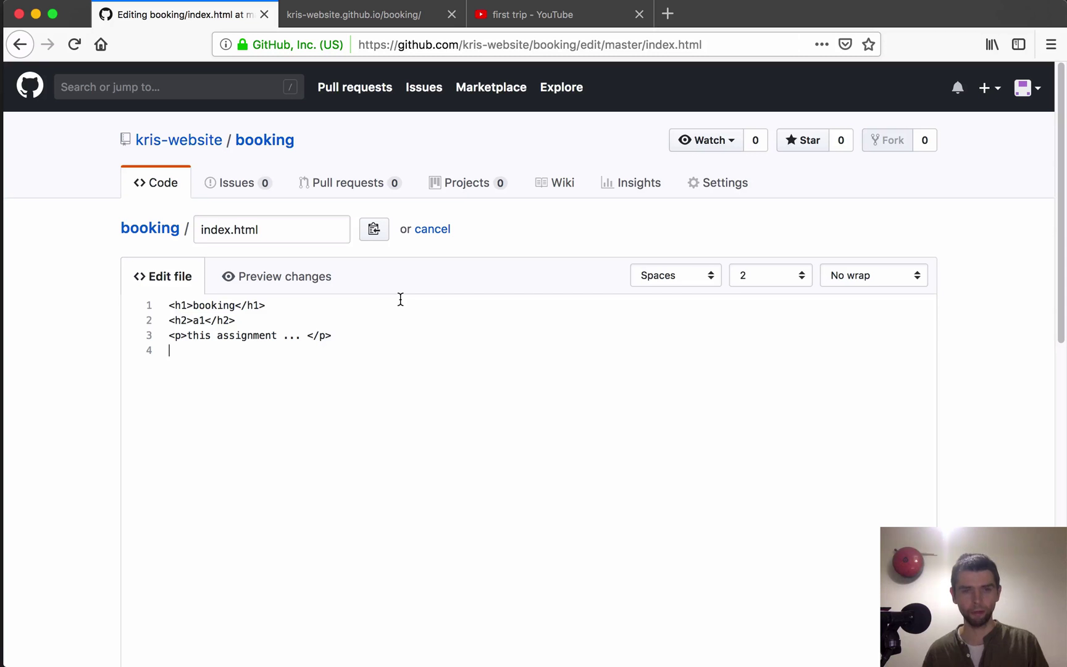
Step: Paste the first trip iframe onto line 4, switch to Soft wrap, and select the a1 lines
key(super+v)
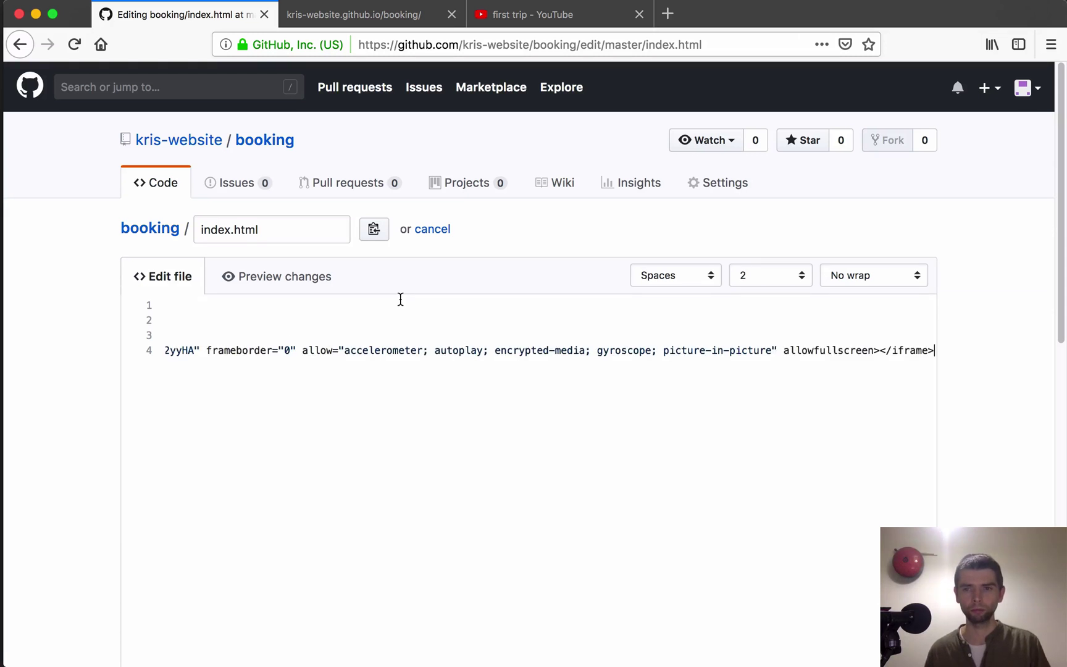
key(Return)
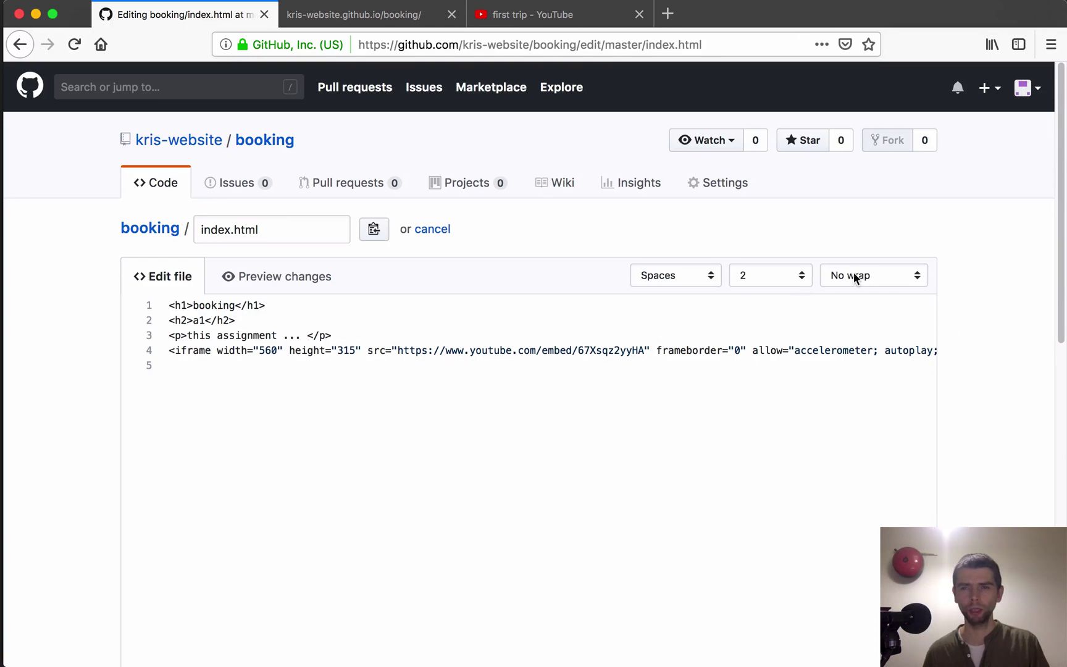
click(887, 275)
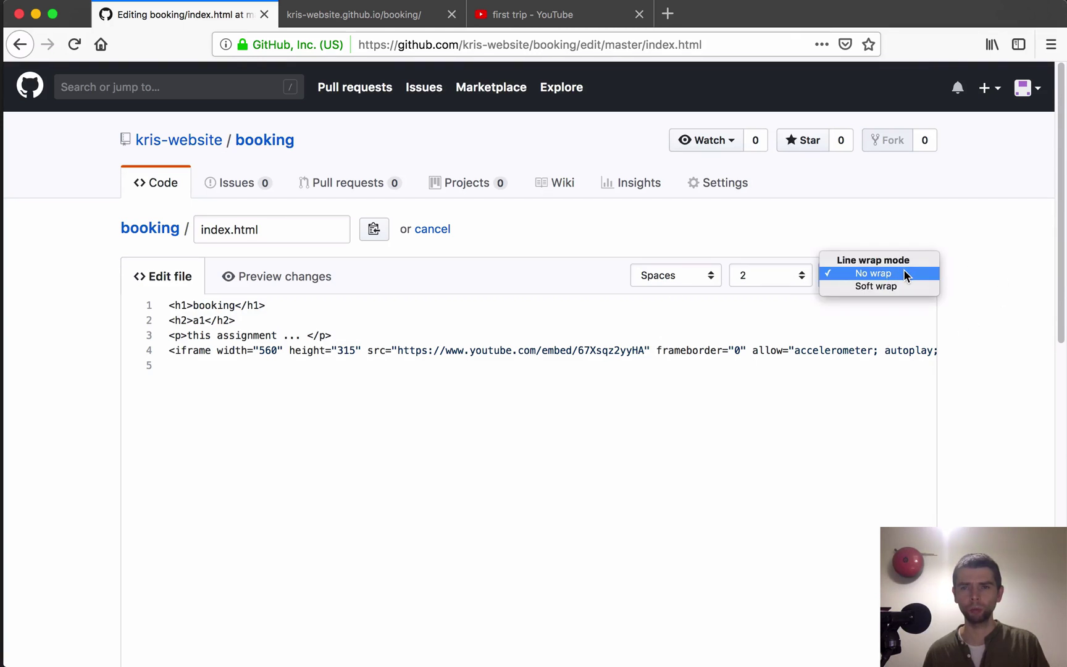
click(872, 287)
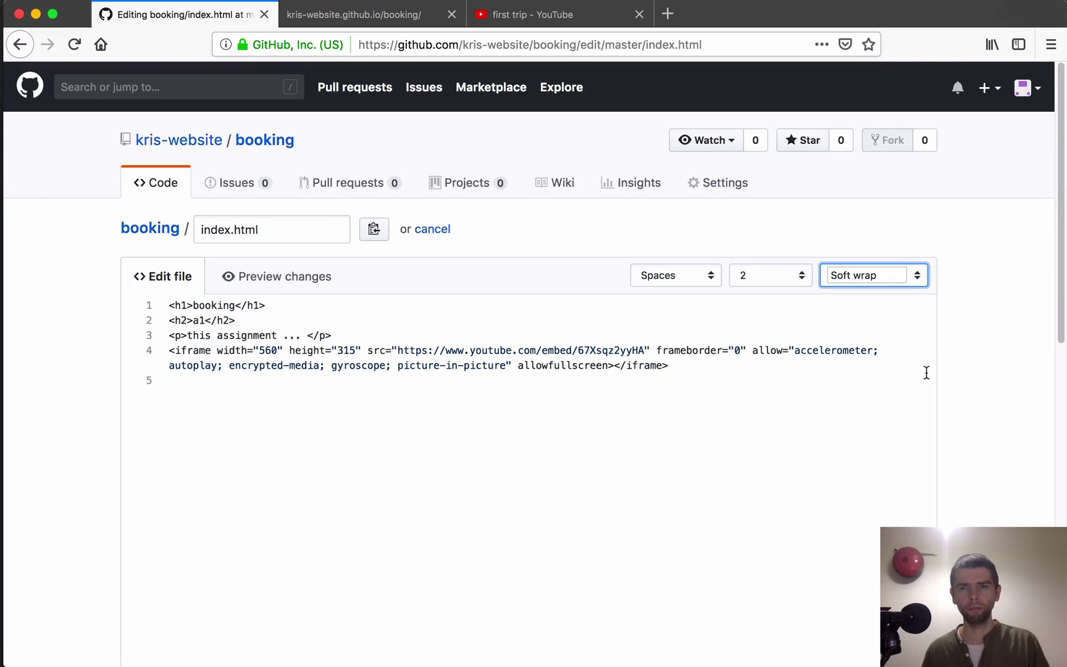
drag(1055, 269, 1053, 294)
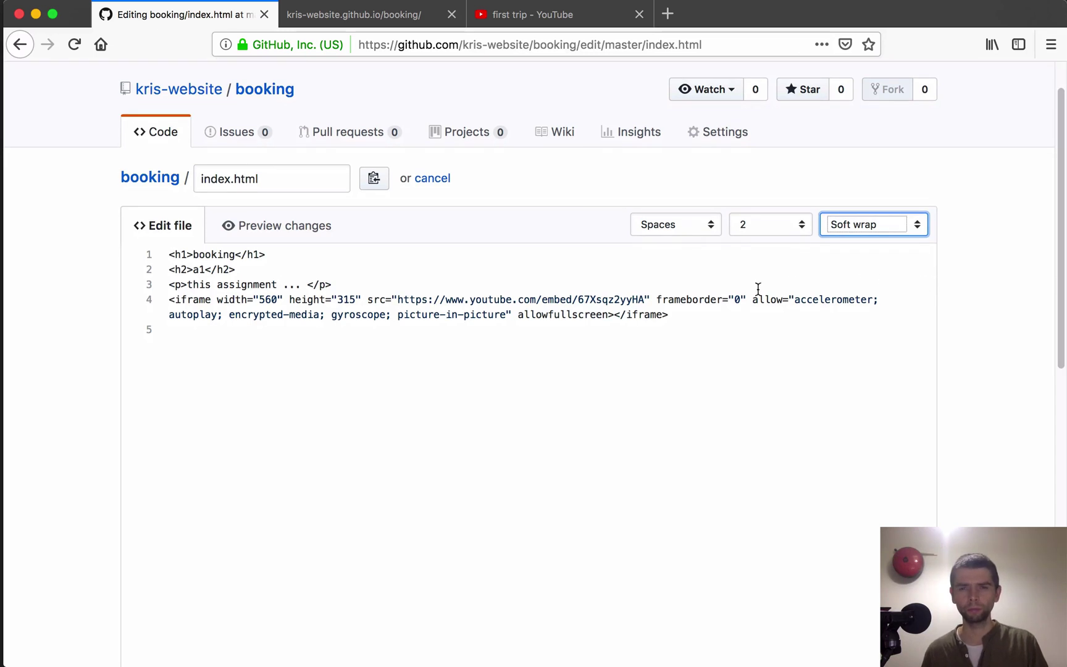
drag(670, 316, 167, 270)
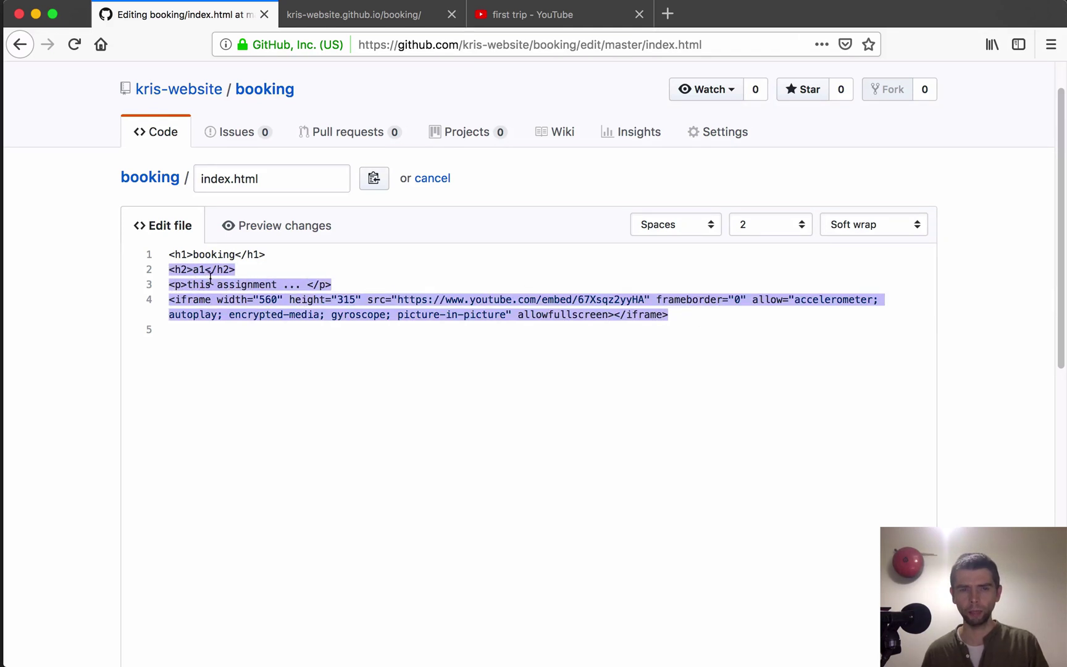
Step: Paste the a1 section twice below line 4 and change line 8's heading to a3
click(699, 316)
key(Return)
key(super+v)
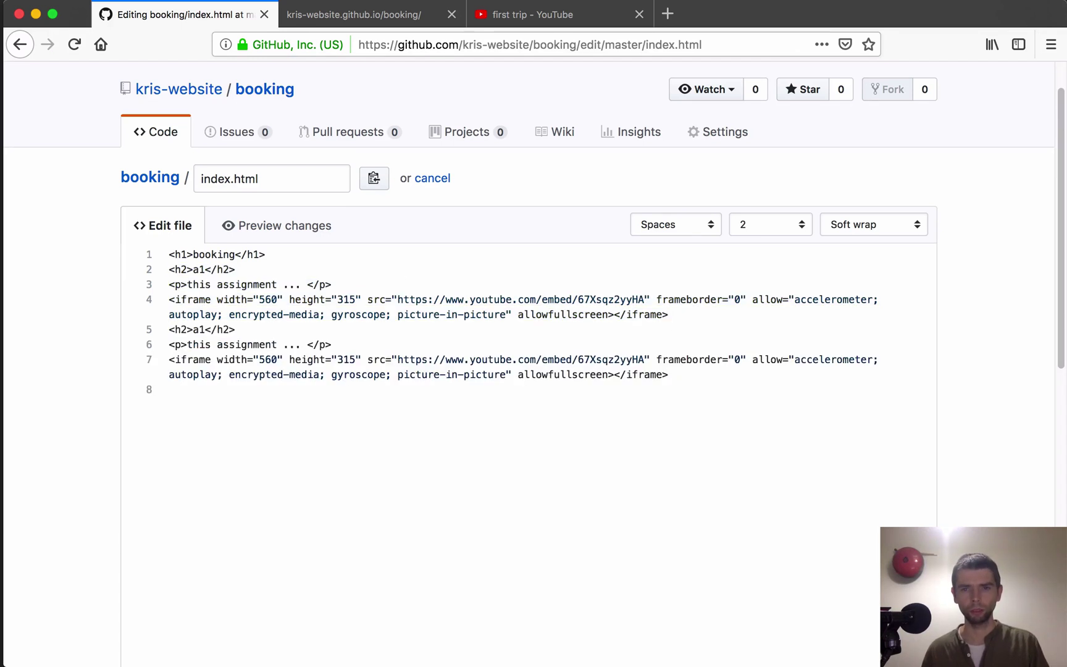
key(Return)
key(super+v)
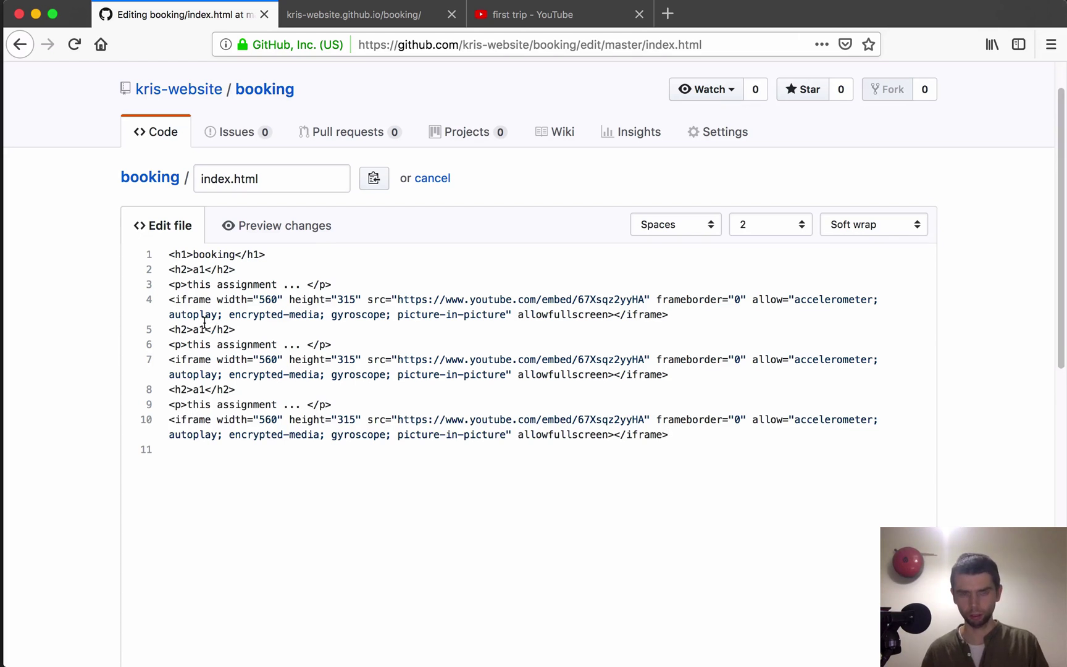
click(205, 389)
key(BackSpace)
text(3)
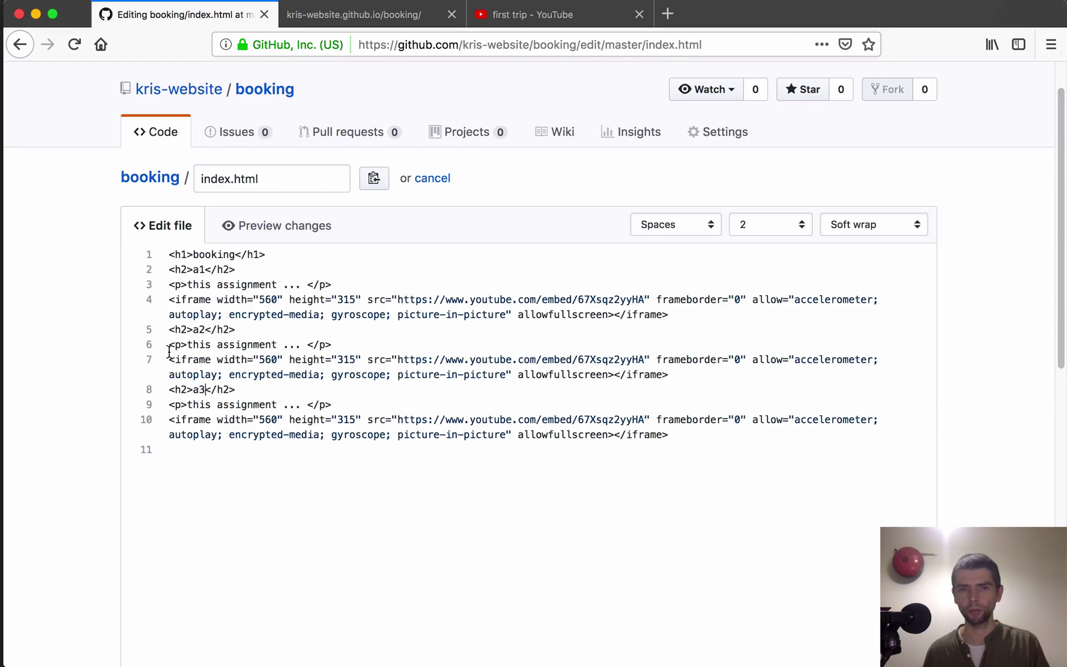
Step: Back on YouTube, close the embed panel and open the secret place video
click(559, 16)
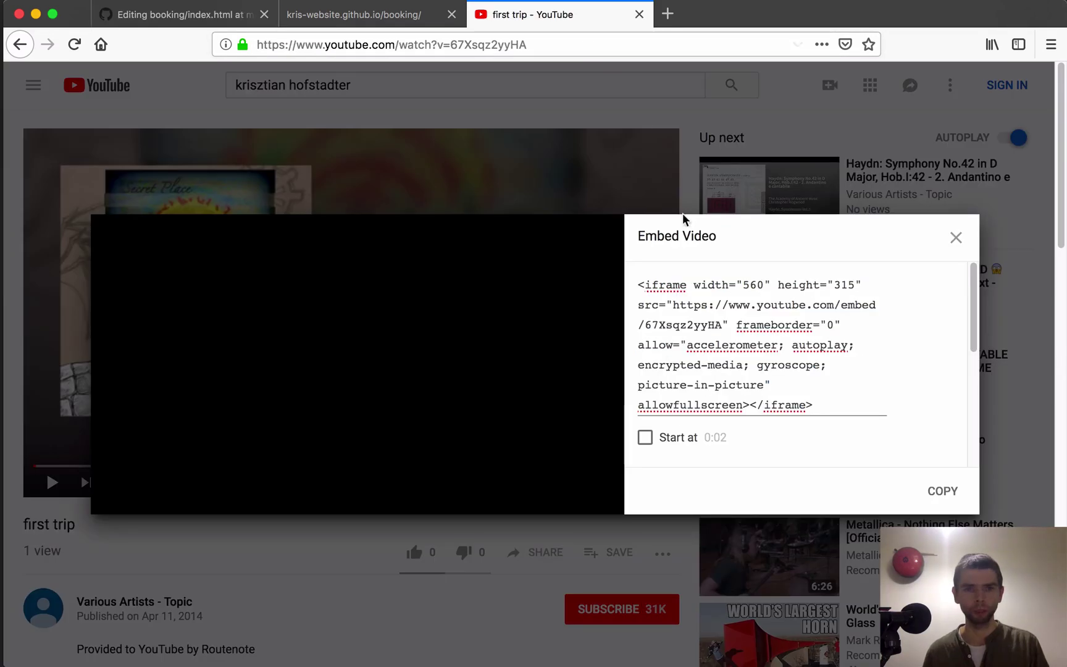
click(152, 120)
key(super+Left)
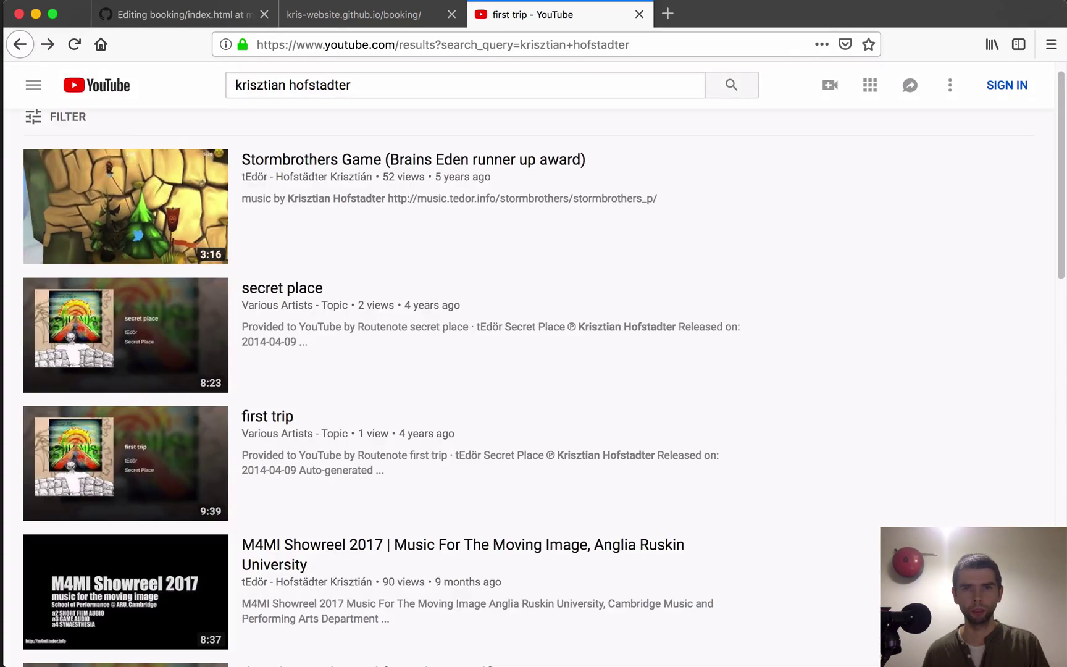
key(super+Right)
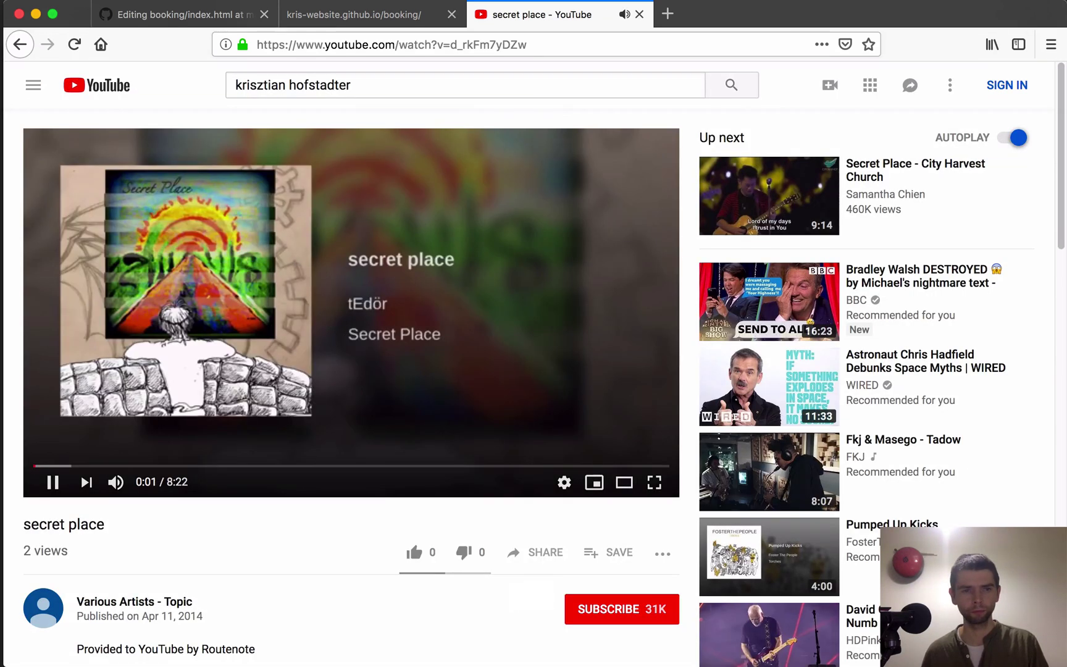
Step: Copy the secret place embed code, close the YouTube tab, and return to the editor
click(535, 552)
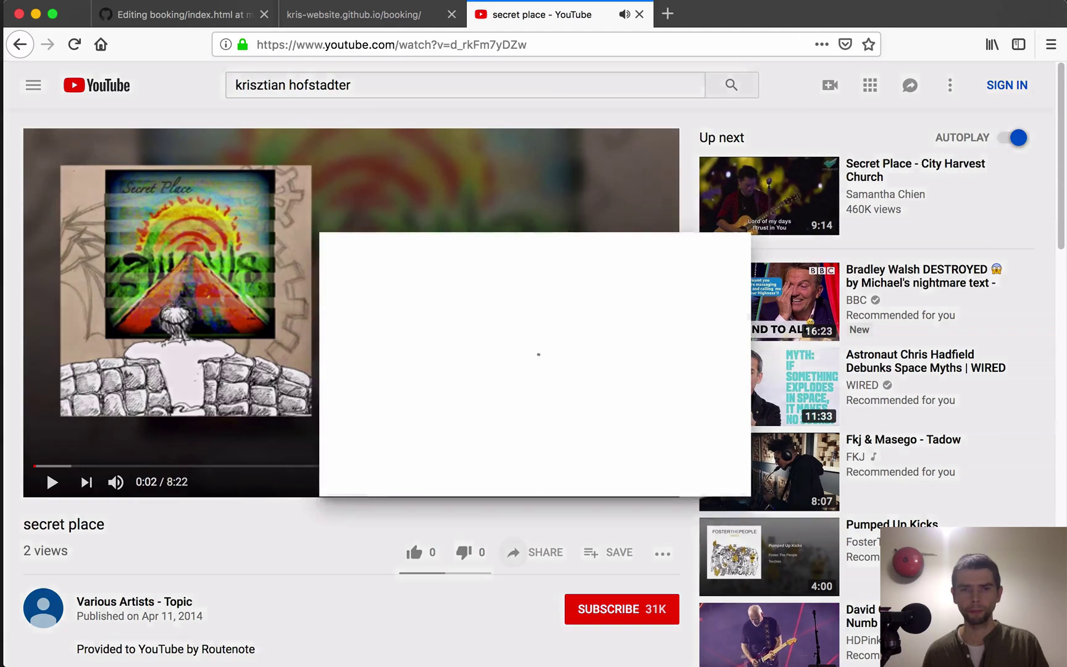
click(368, 296)
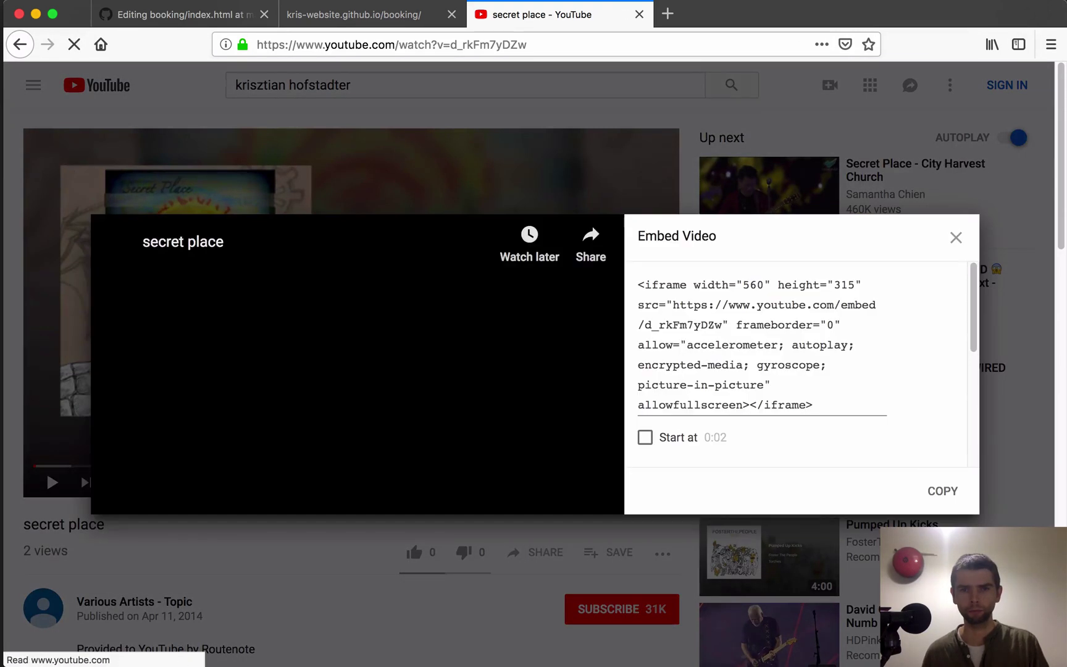
click(943, 491)
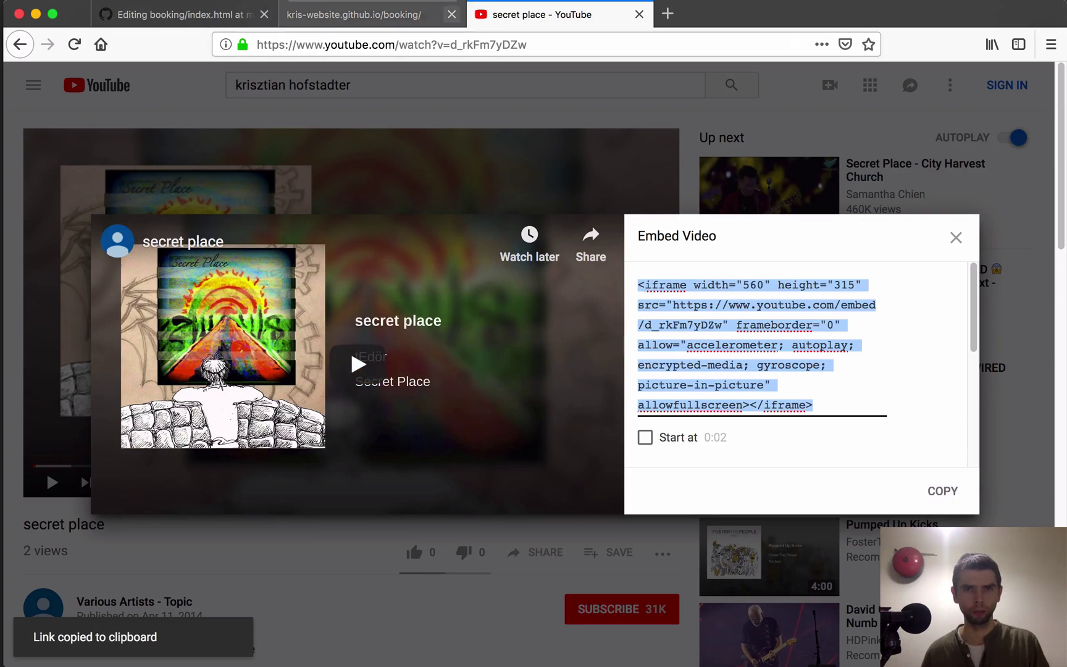
click(639, 15)
click(179, 14)
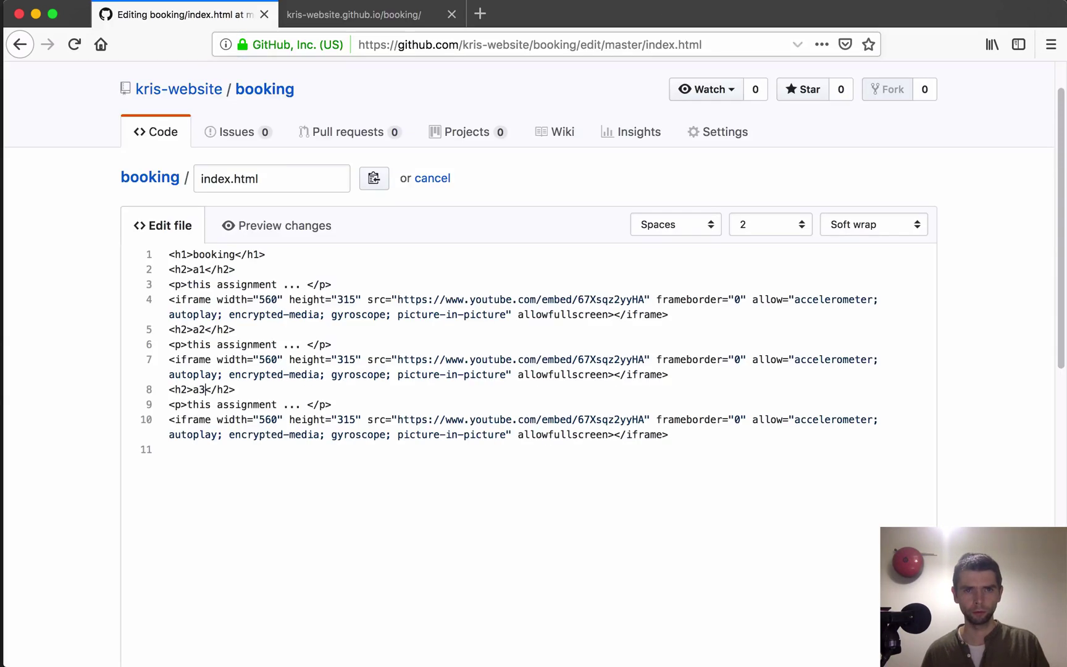
Step: Replace line 7's iframe with the secret place embed code and commit index.html
drag(168, 360, 663, 375)
key(super+v)
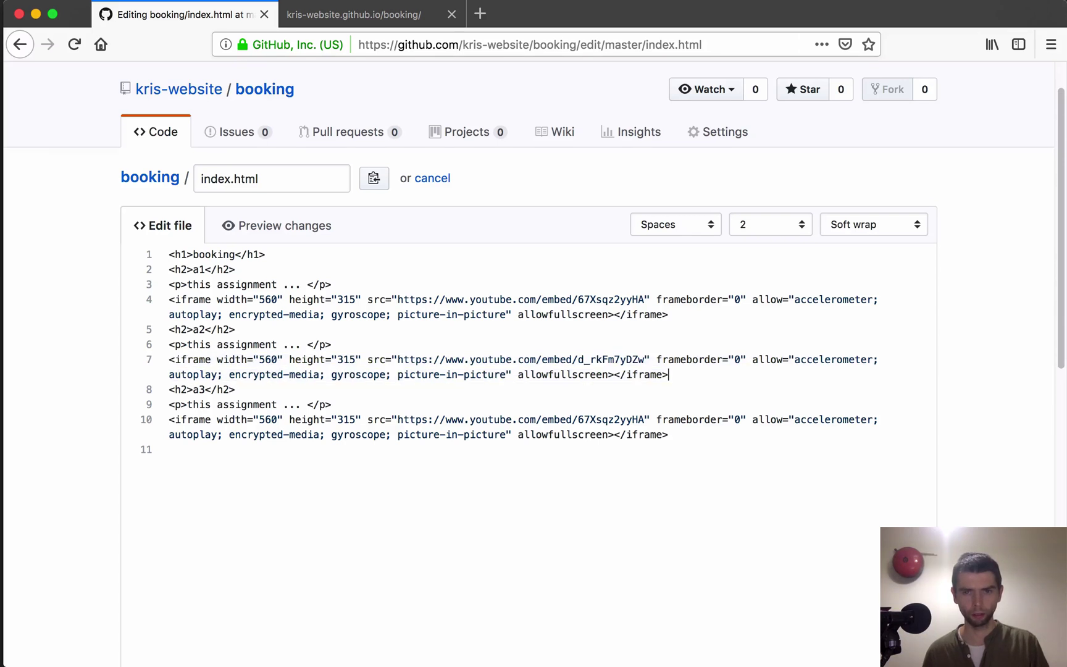
scroll(534, 309, down, 5)
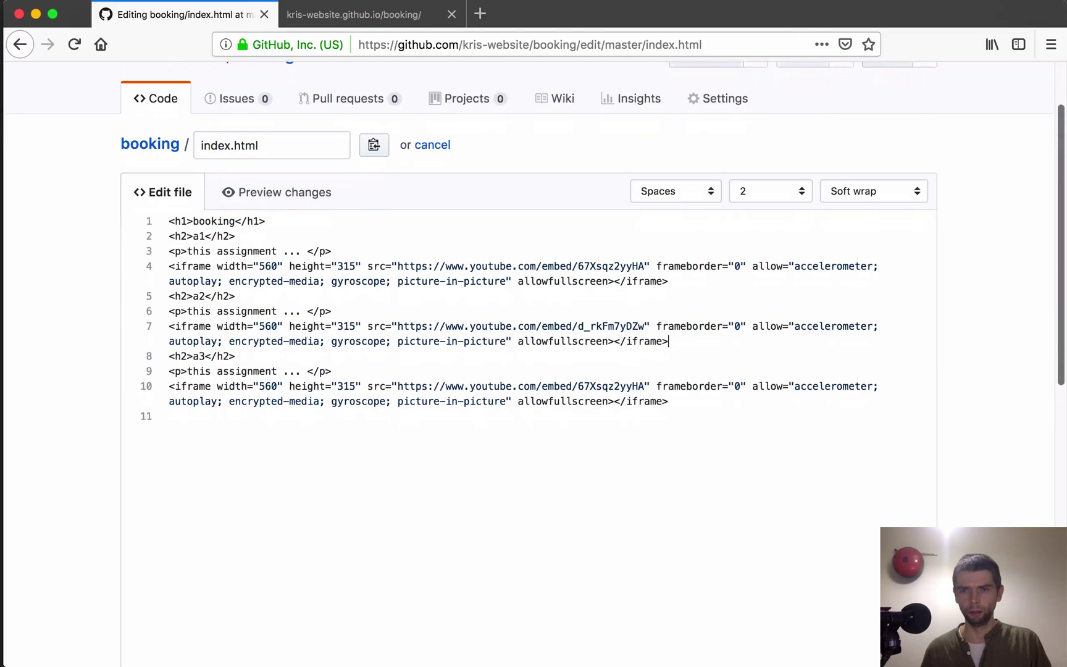
scroll(534, 309, down, 4)
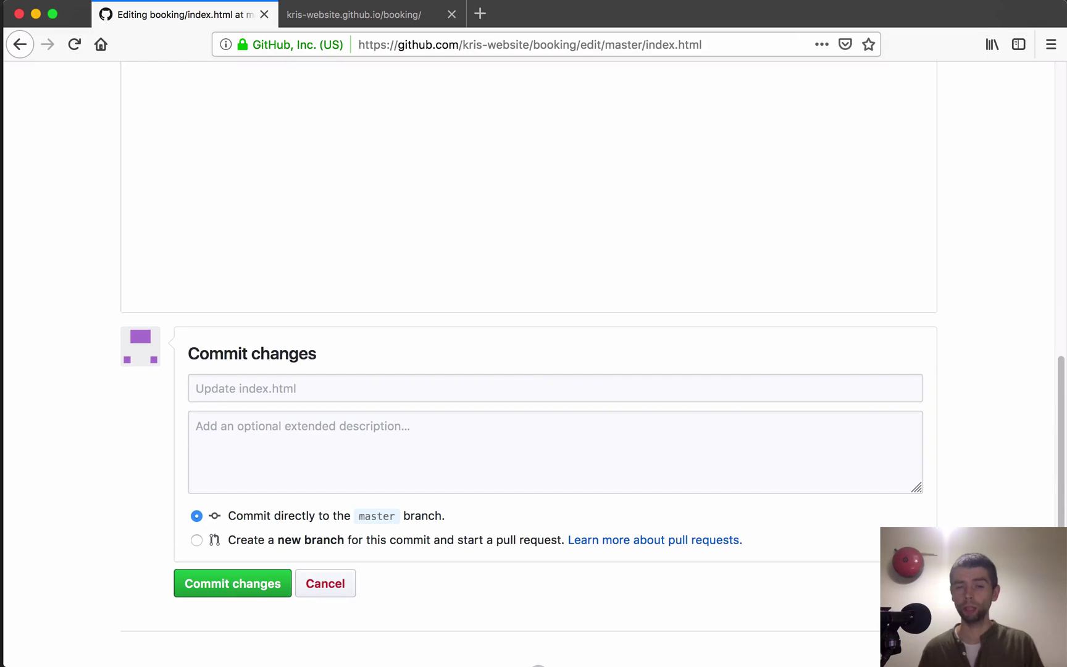
click(232, 583)
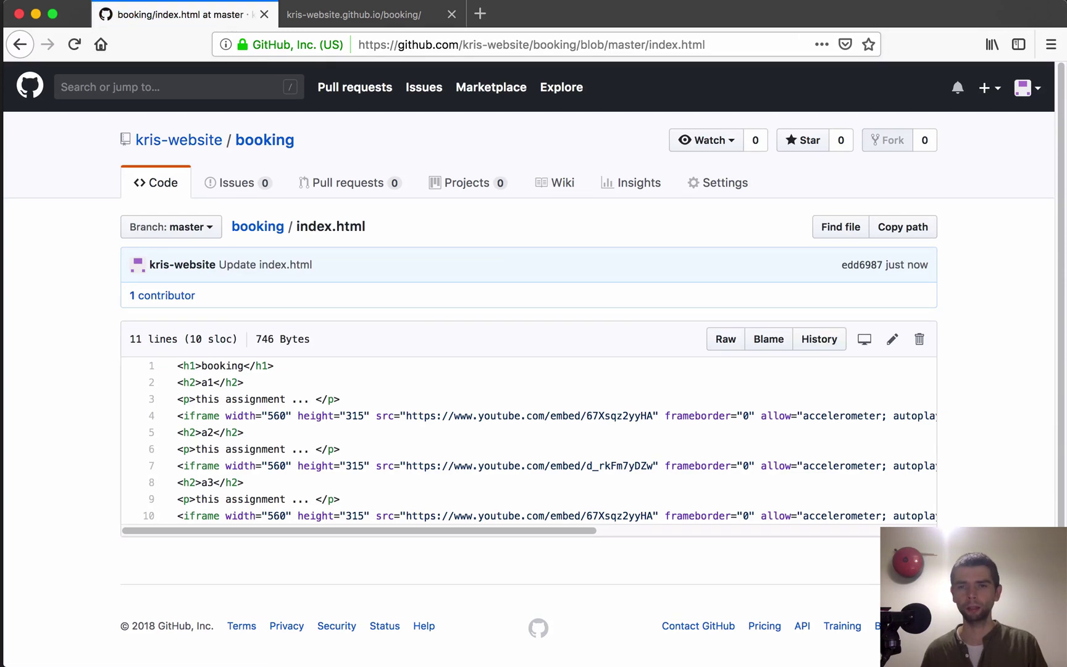
Step: Switch to the live booking site tab and reload it repeatedly to check for updates
click(354, 13)
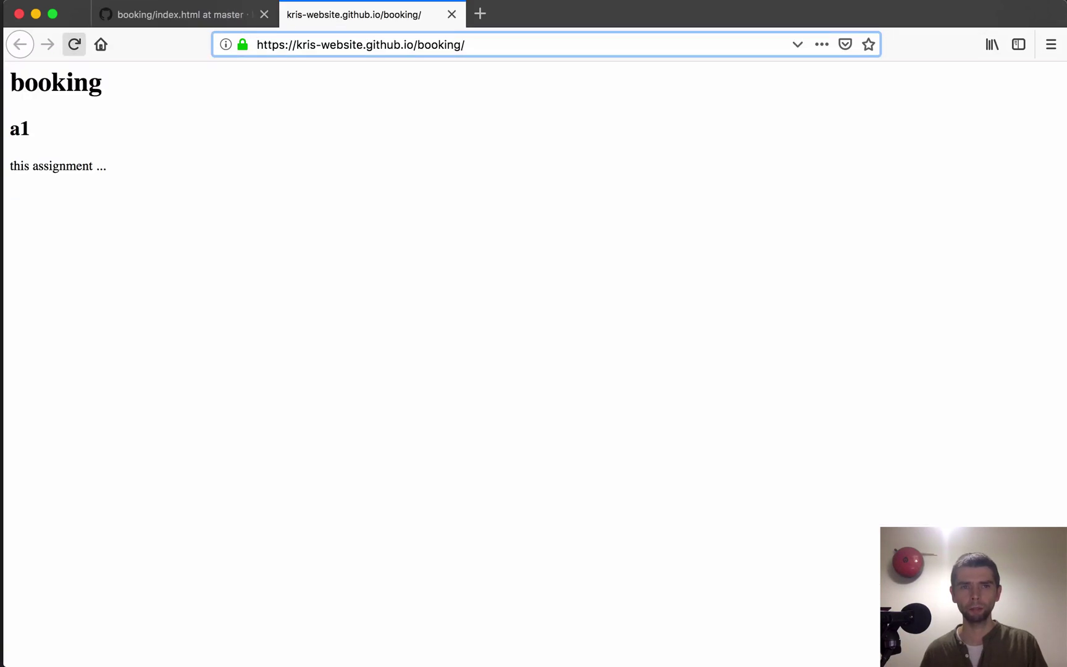
click(74, 44)
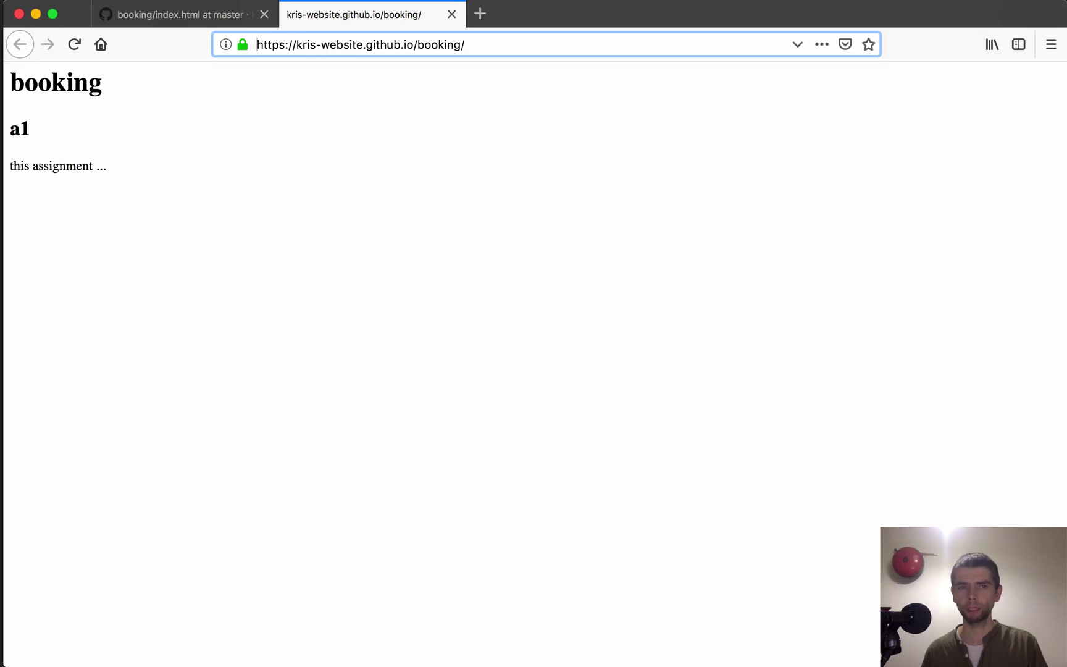
click(74, 44)
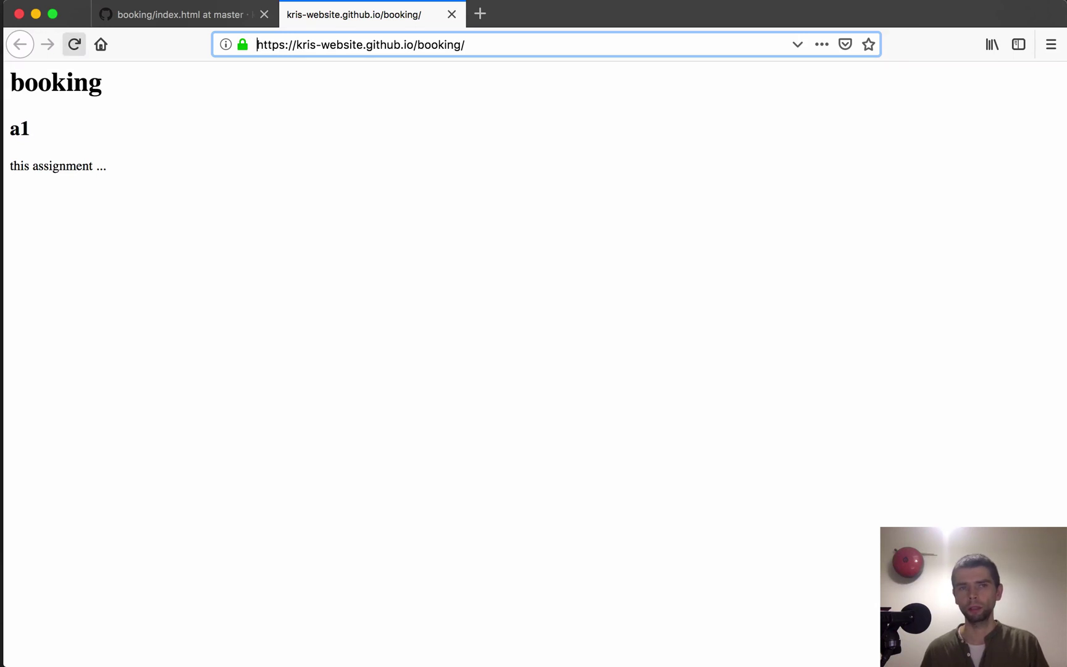
click(74, 43)
click(74, 44)
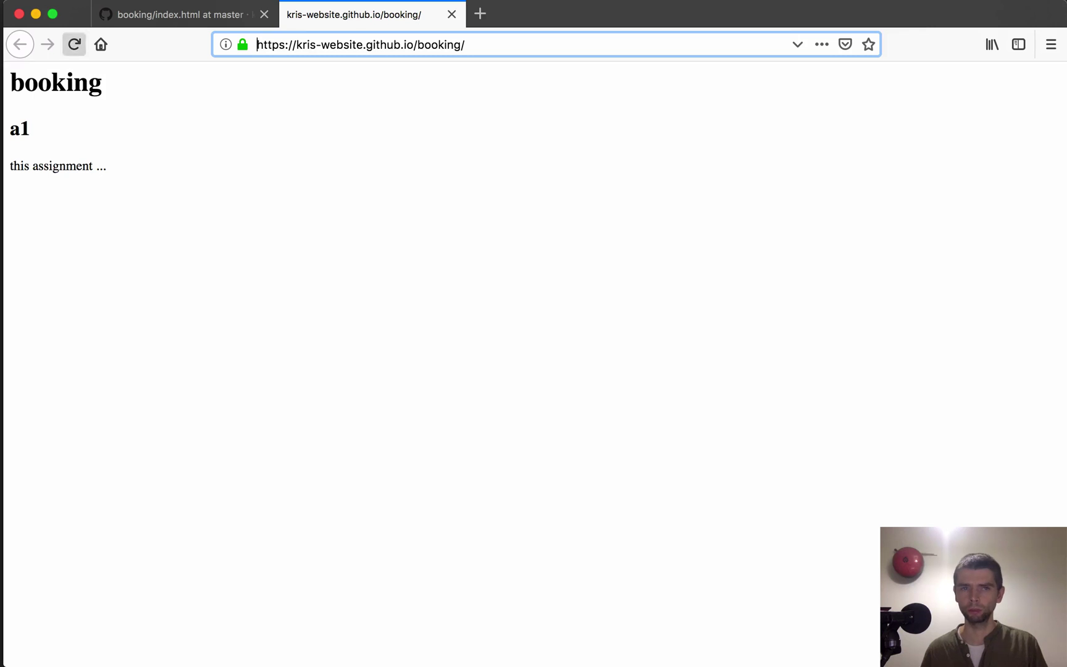
click(74, 44)
click(74, 44)
click(74, 44)
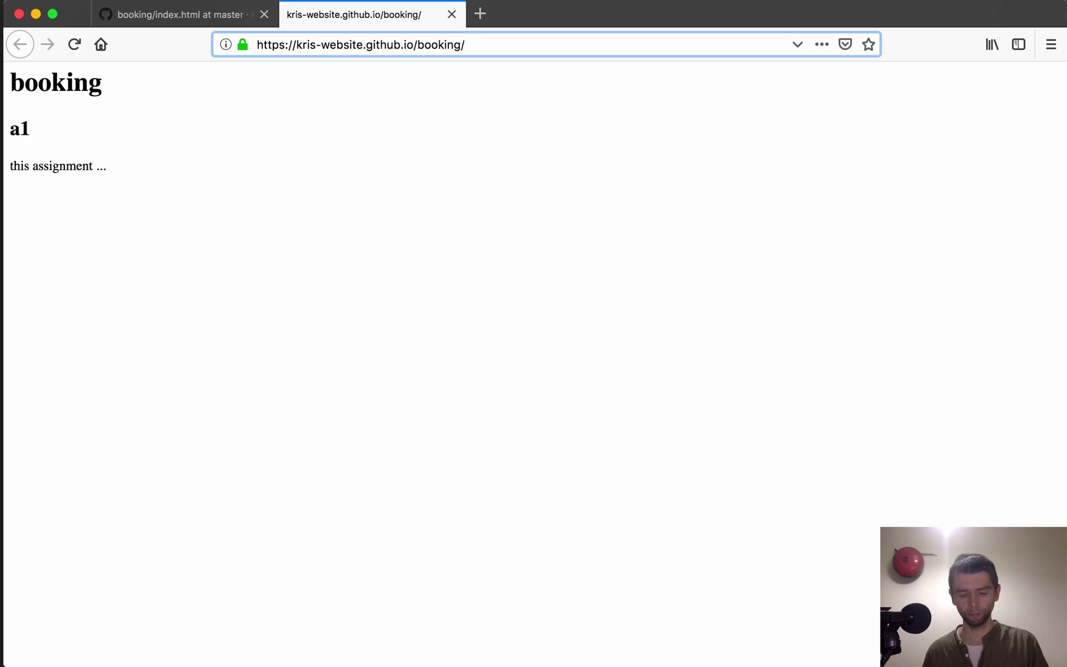
Step: Open kproxy.com in a new browser tab
key(super+t)
text(kproxy.com/)
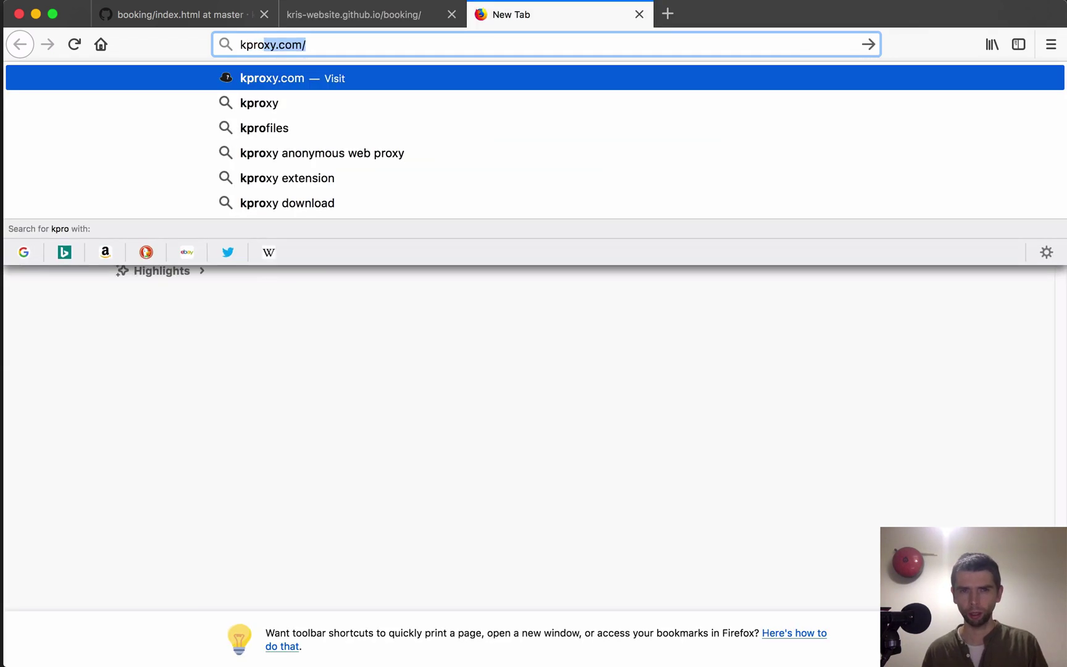
key(Return)
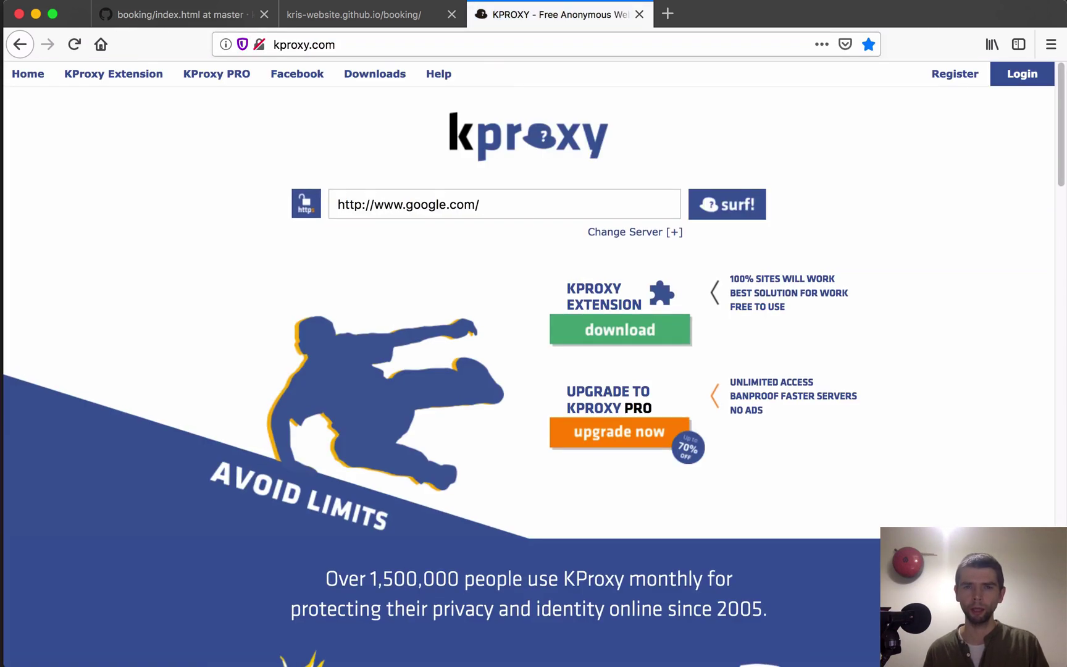
Step: Copy the live booking site's address into KProxy's field and surf to it
click(535, 208)
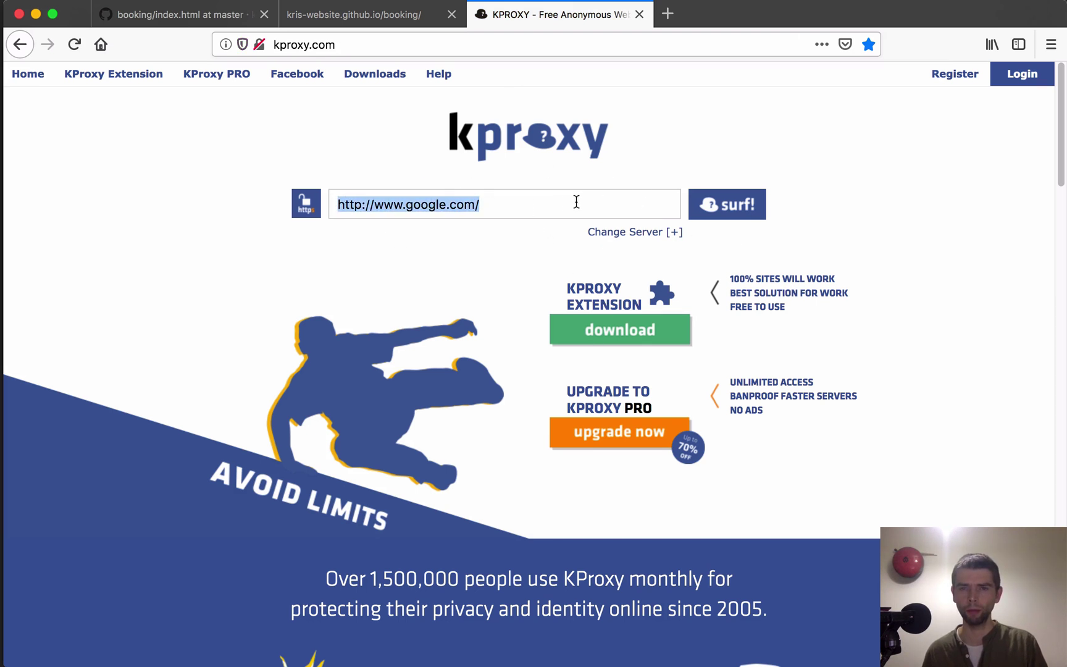
click(381, 14)
drag(473, 44, 249, 41)
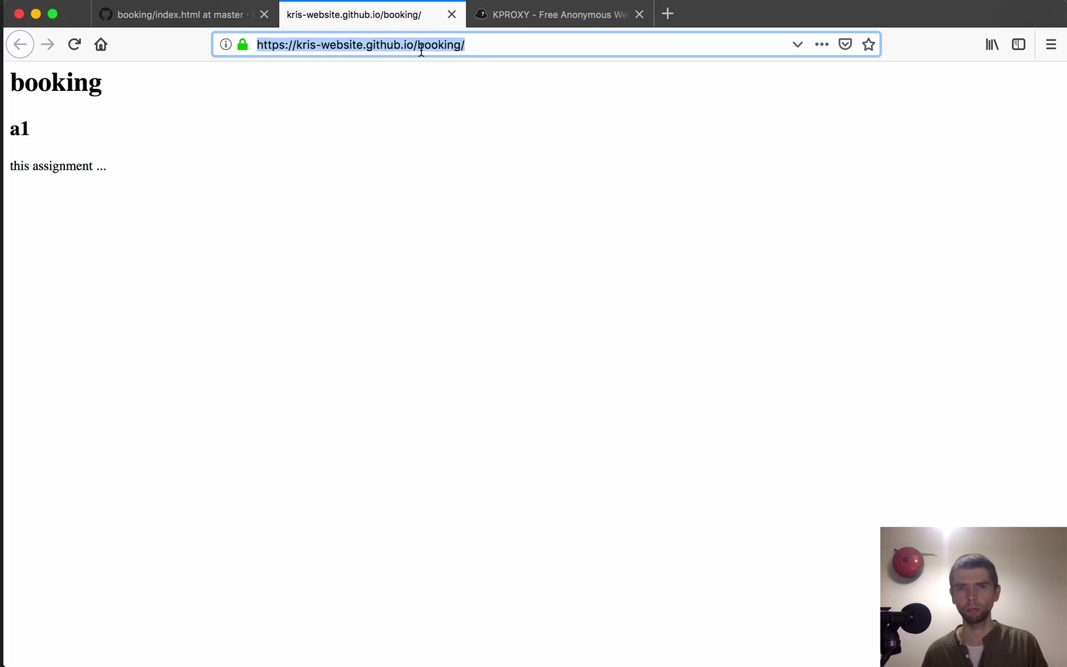
click(508, 18)
key(super+v)
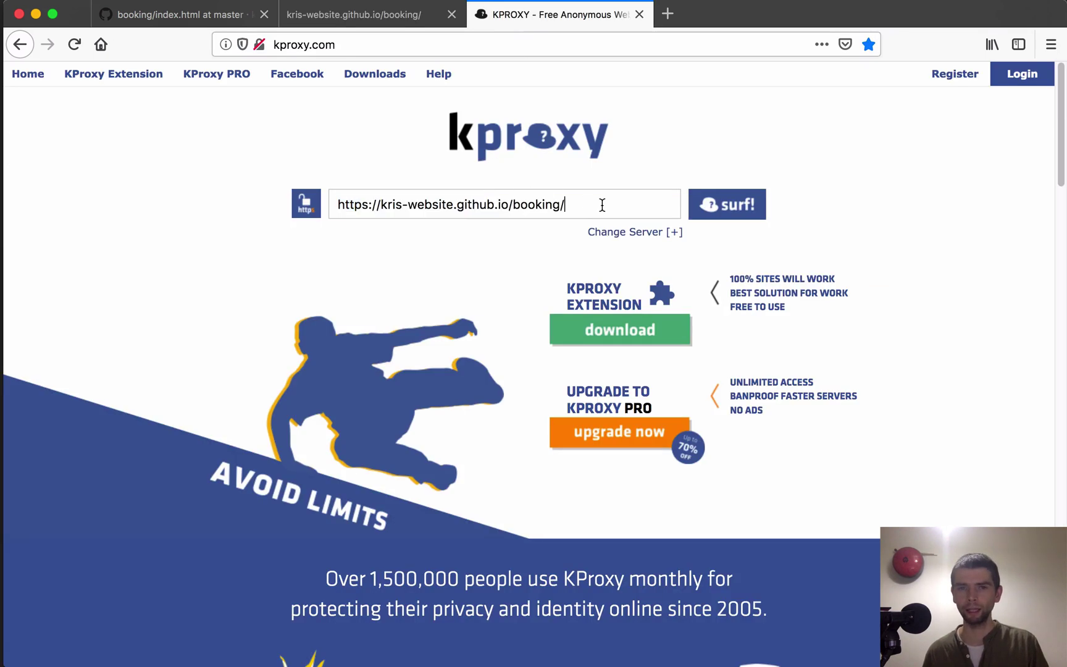
click(720, 219)
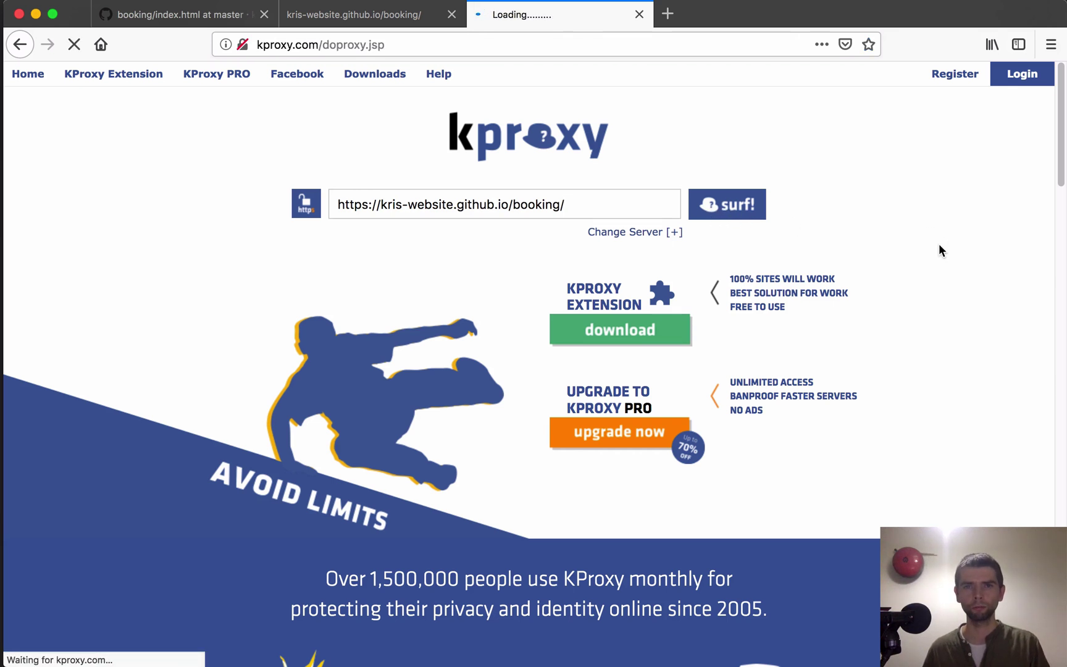